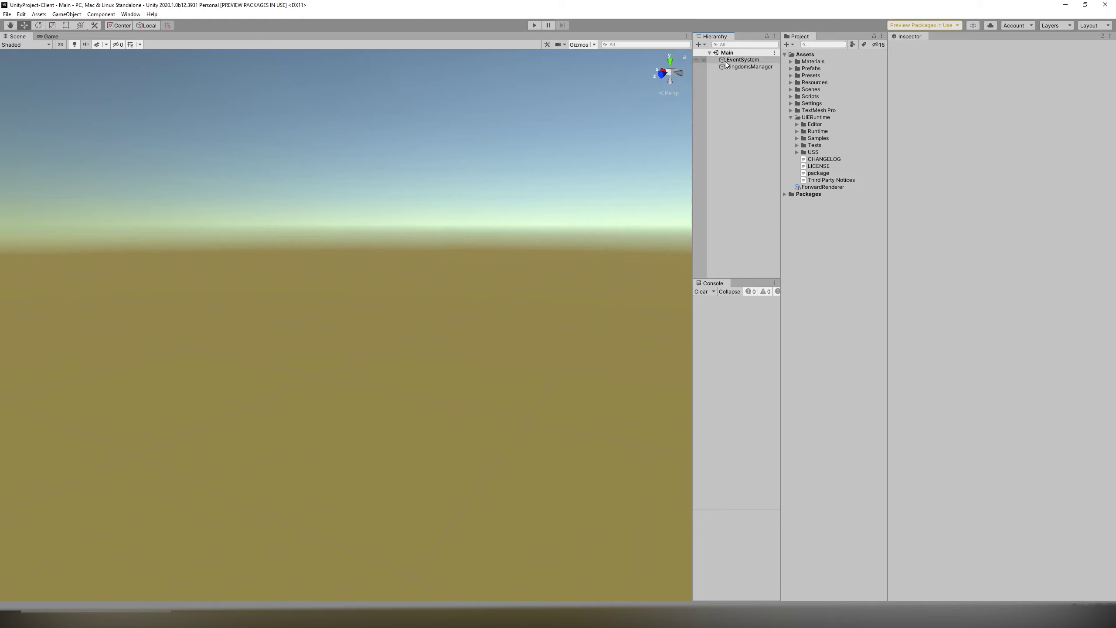
Orbit the Scene view, collapse the UIERuntime folder and expand Assets > Scripts.
right_click_drag(486, 143, 613, 127)
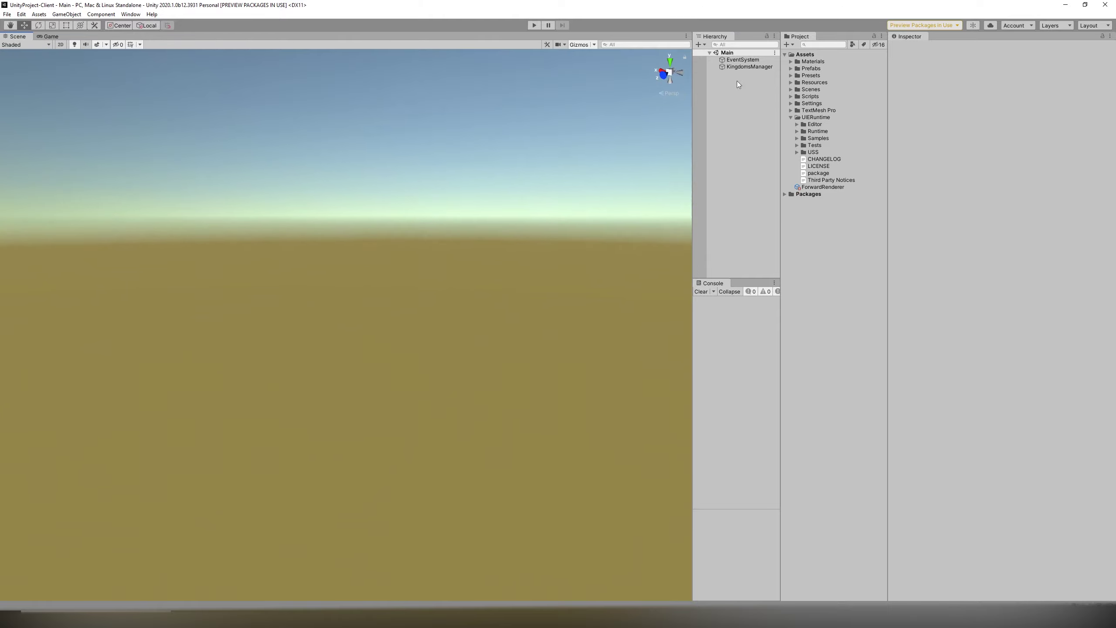
left_click(790, 117)
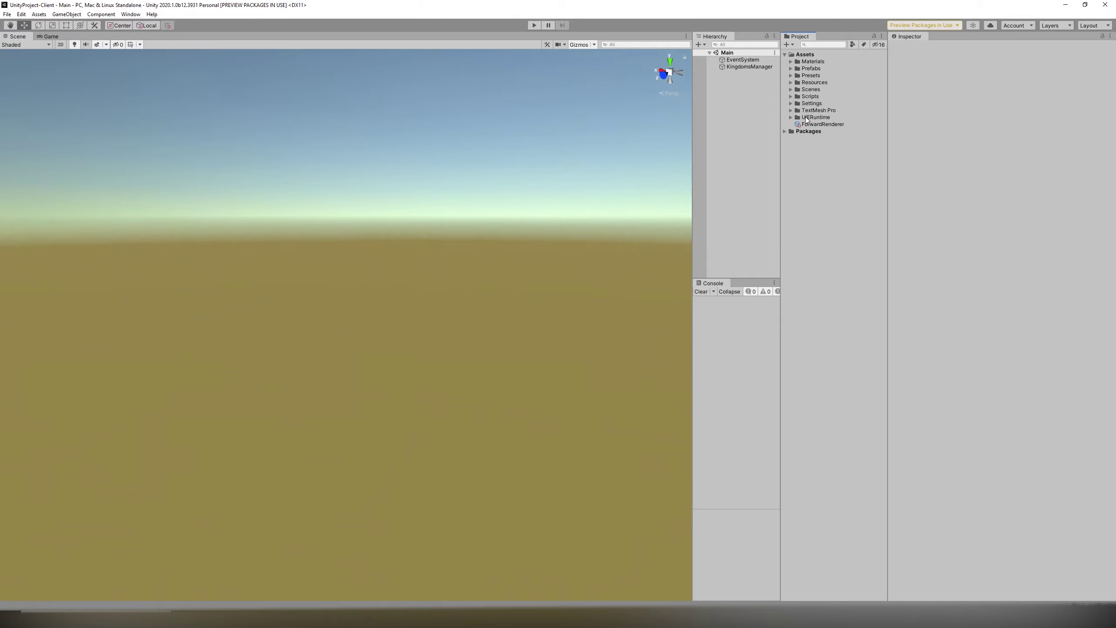
left_click(809, 119)
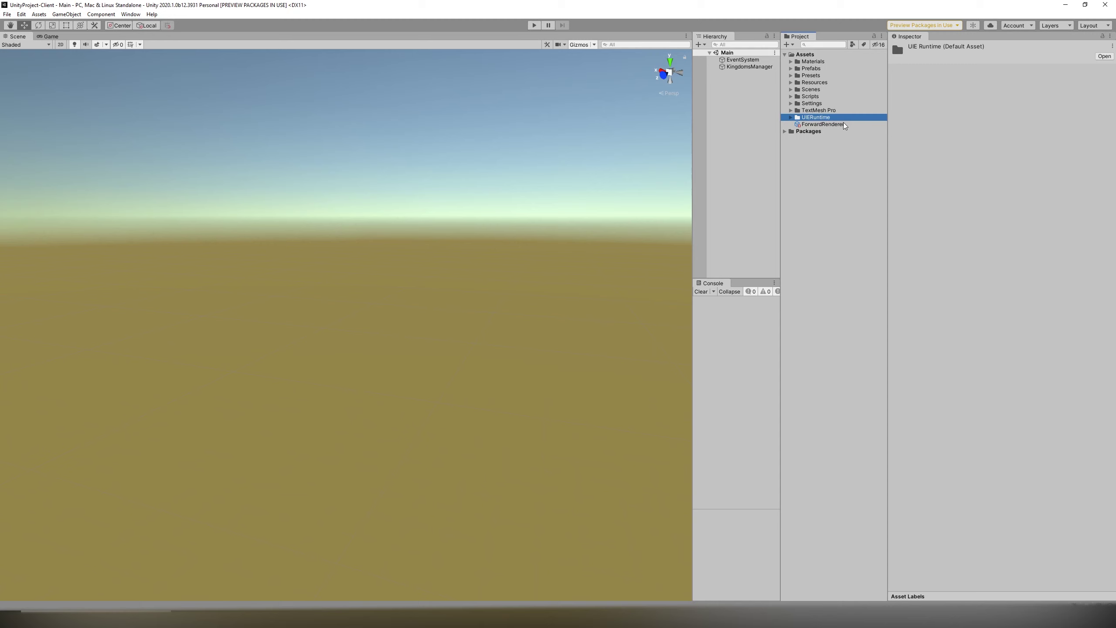
left_click(791, 97)
Open KingdomsManager in Visual Studio, delete its four camera and light prefab fields, and save.
double_click(835, 132)
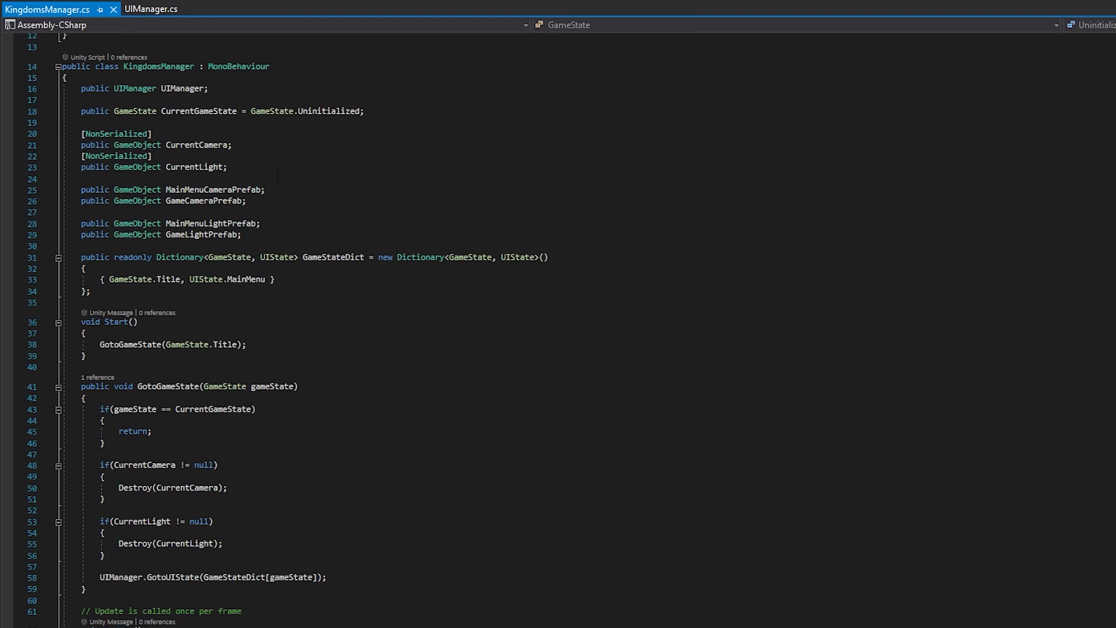
left_click_drag(265, 226, 228, 167)
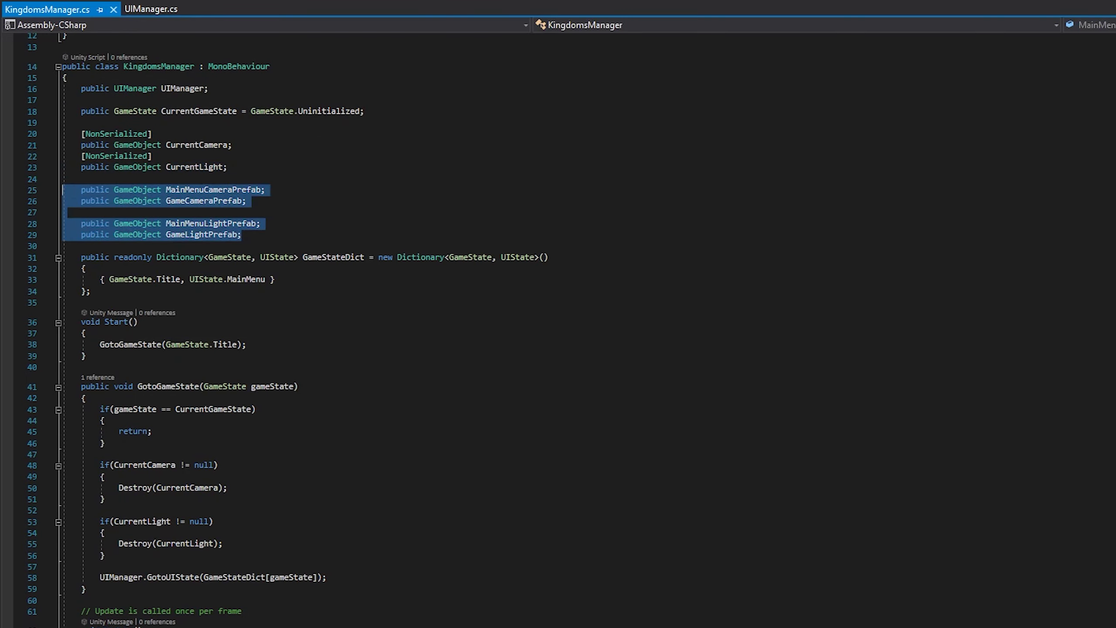
key("Delete")
key("ctrl+s")
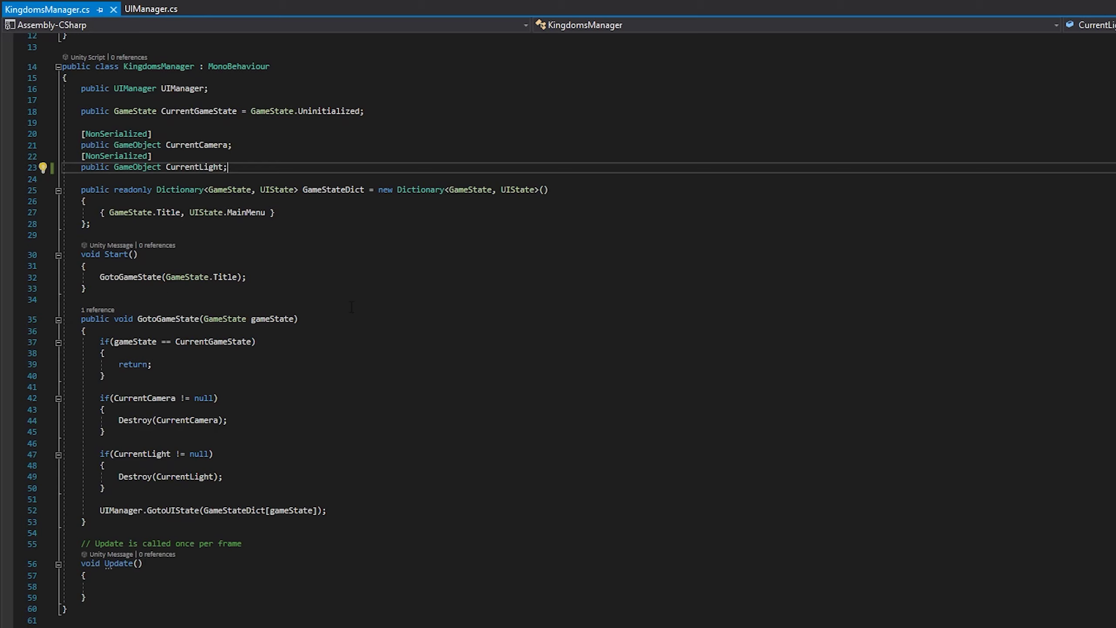
left_click(430, 513)
Add an if (gameState == GameState.Title) block after the GotoUIState call.
key("Return")
key("Return")
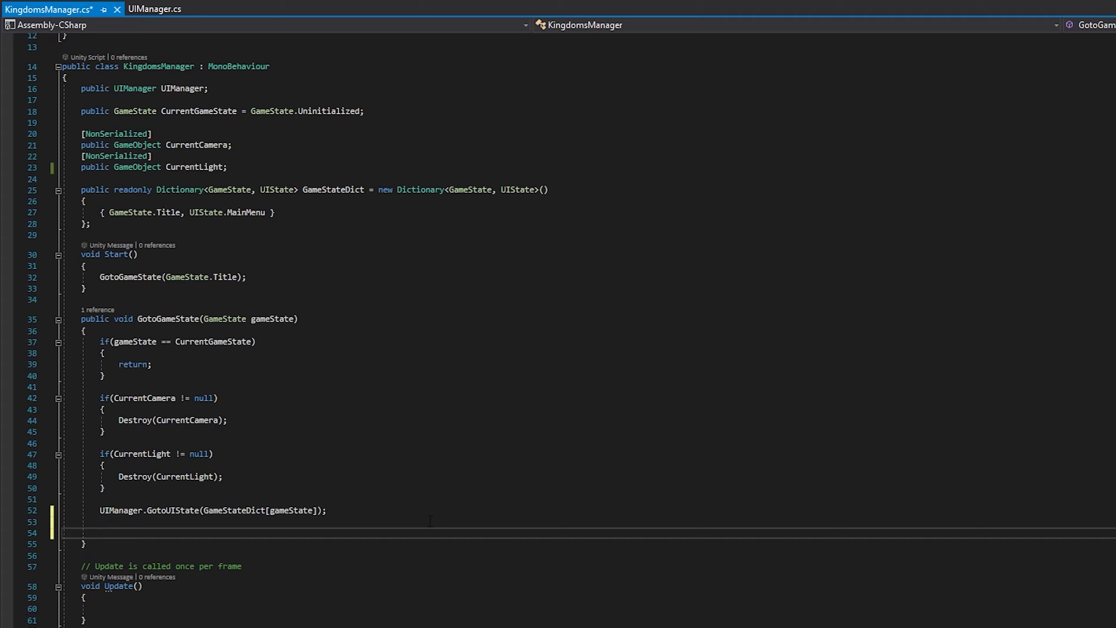
type("if(gameState == GameState.Title)")
key("Return")
type("{")
key("Return")
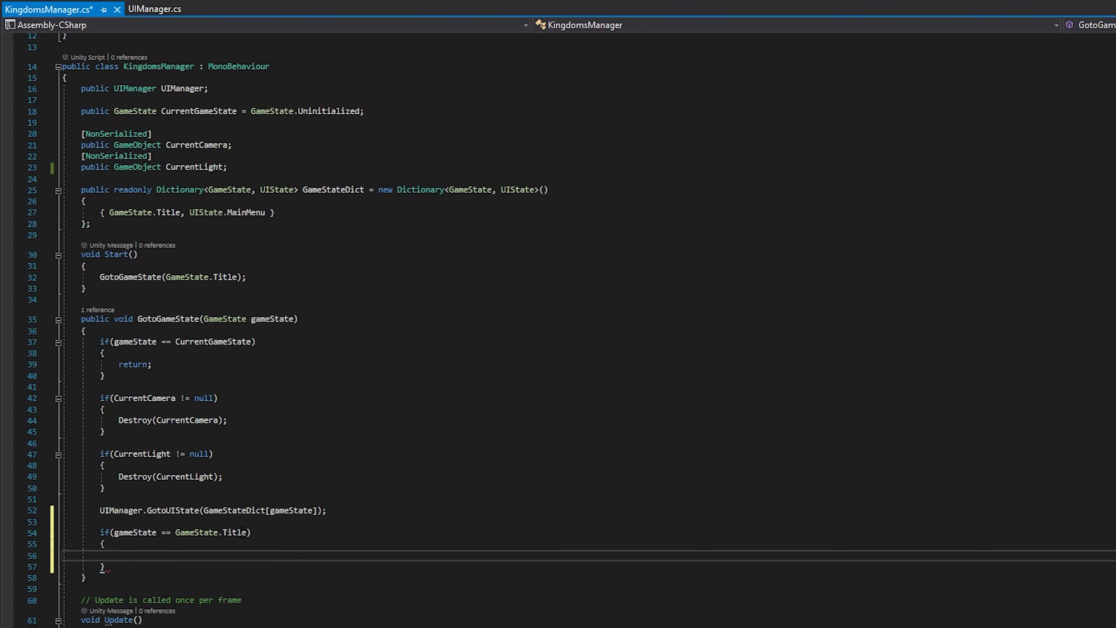
left_click(186, 571)
key("Return")
key("Return")
scroll(186, 571, "up", 3)
scroll(187, 571, "down", 3)
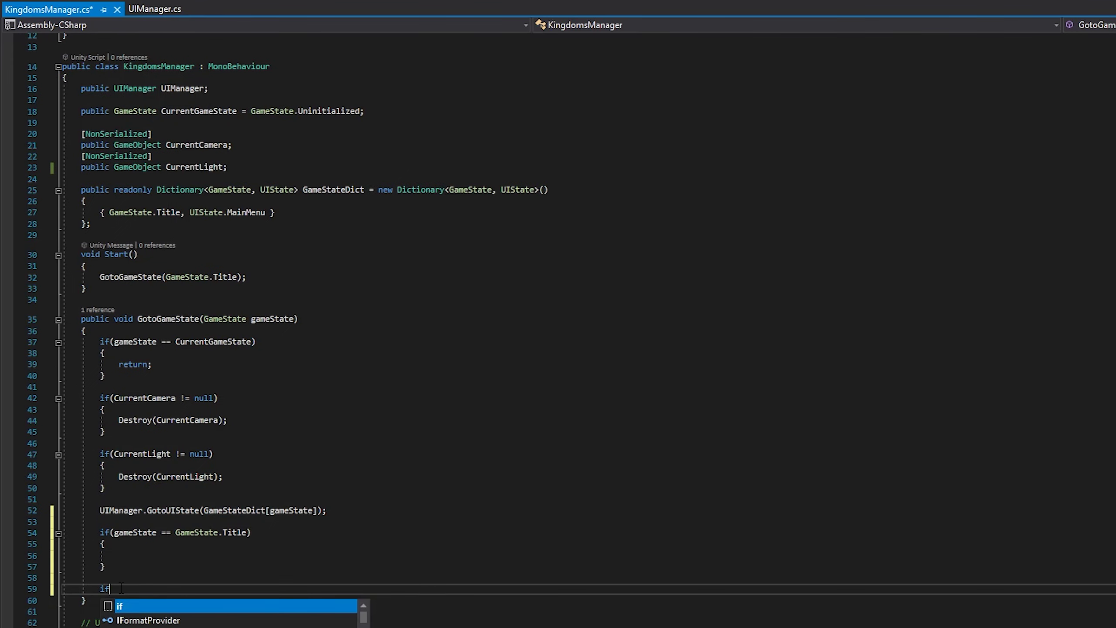
Add an empty InEditor if block and make Title instantiate the MainMenuCamera prefab into CurrentCamera.
left_click_drag(187, 571, 100, 532)
key("ctrl+c")
left_click(100, 589)
key("ctrl+v")
double_click(220, 589)
key("BackSpace")
key("Tab")
key("Up")
key("Up")
key("Up")
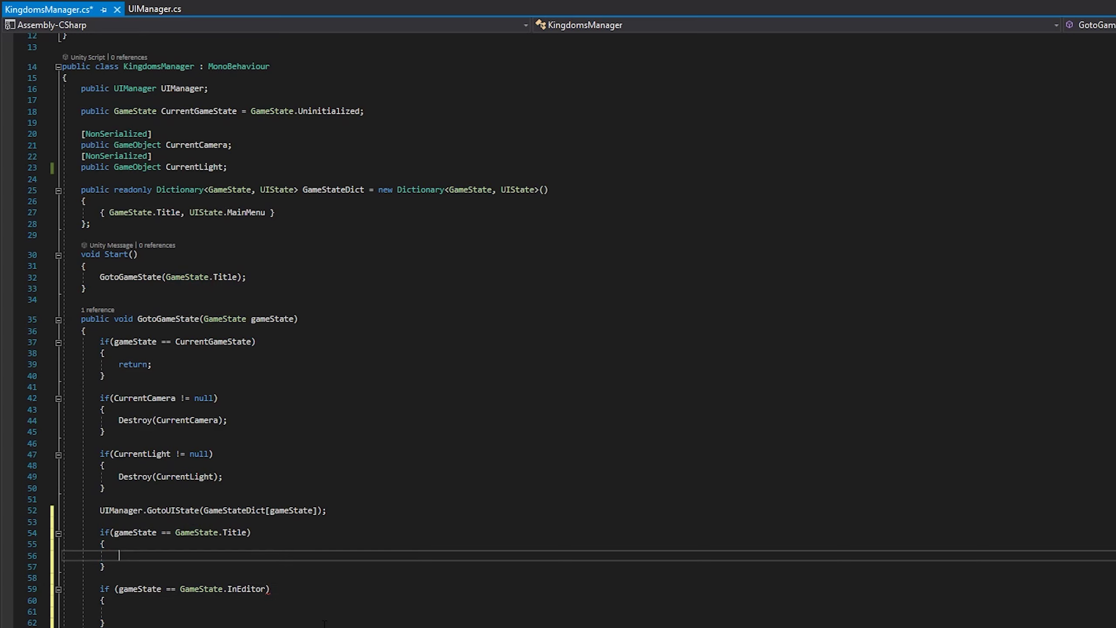
type("CurrentCamera = Instant")
type("iate(Resources")
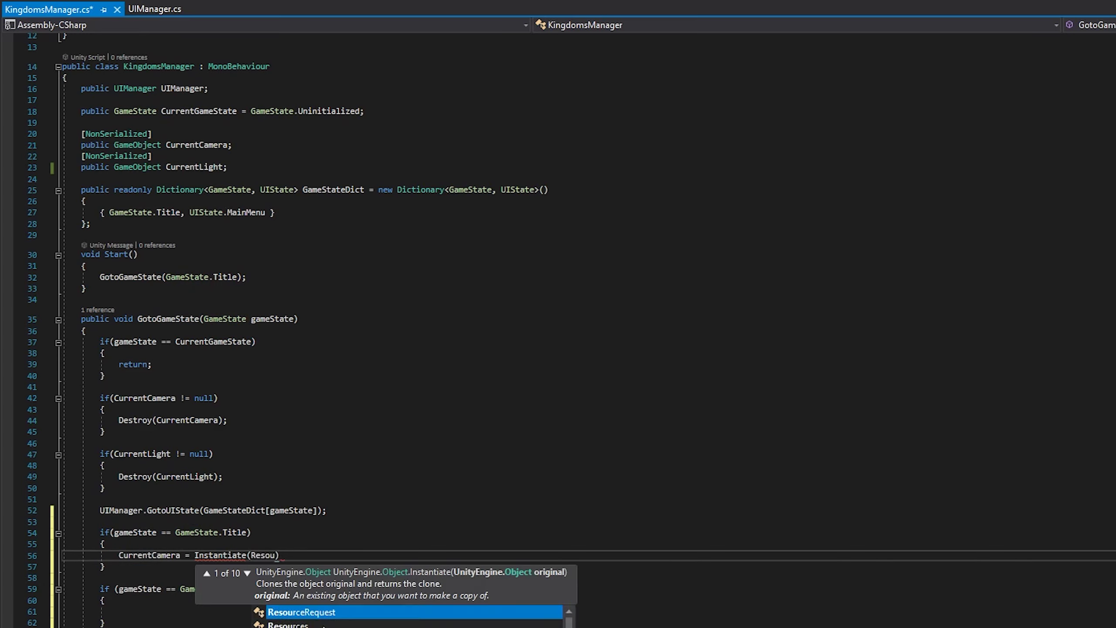
type(".Load(\"Prefab")
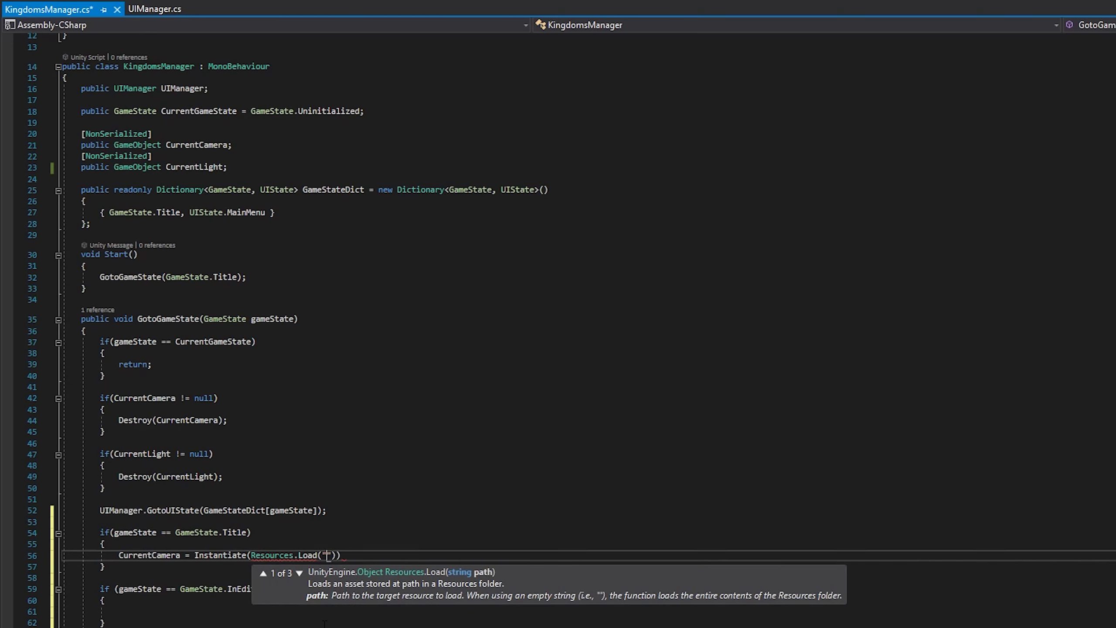
type("s/Cameras/\" + ")
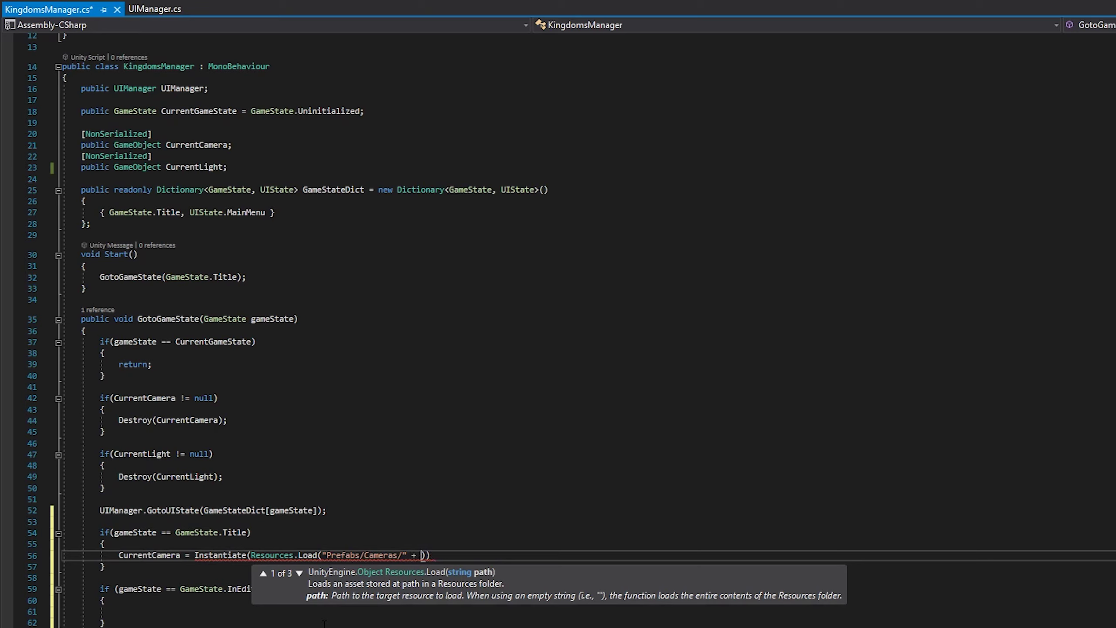
type("\"MainMenuCamera\", ")
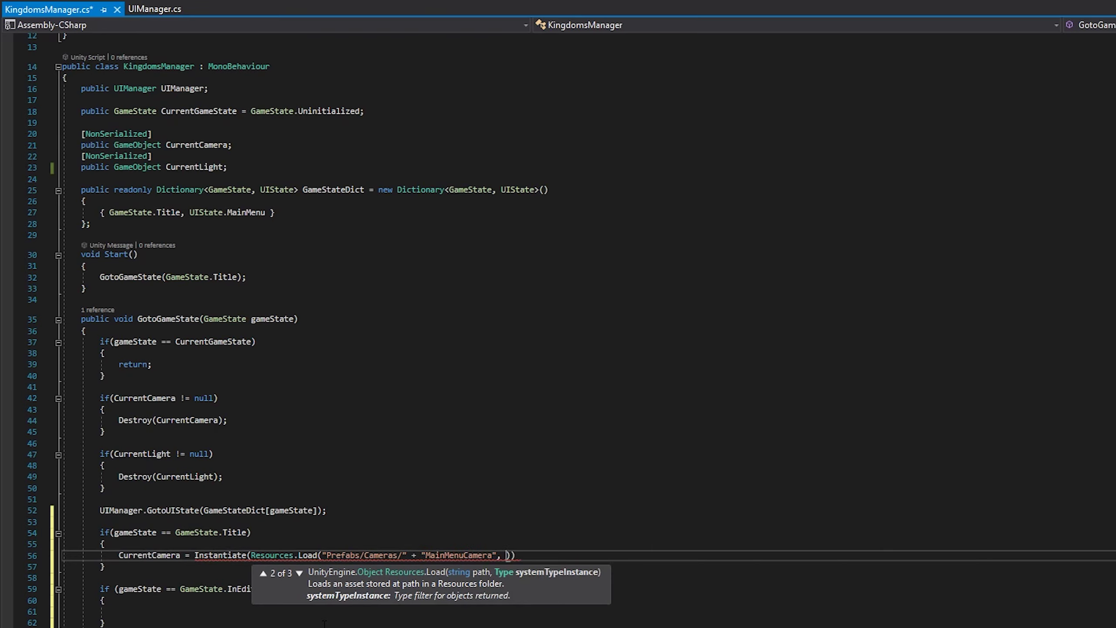
type("typeof(GameObject")
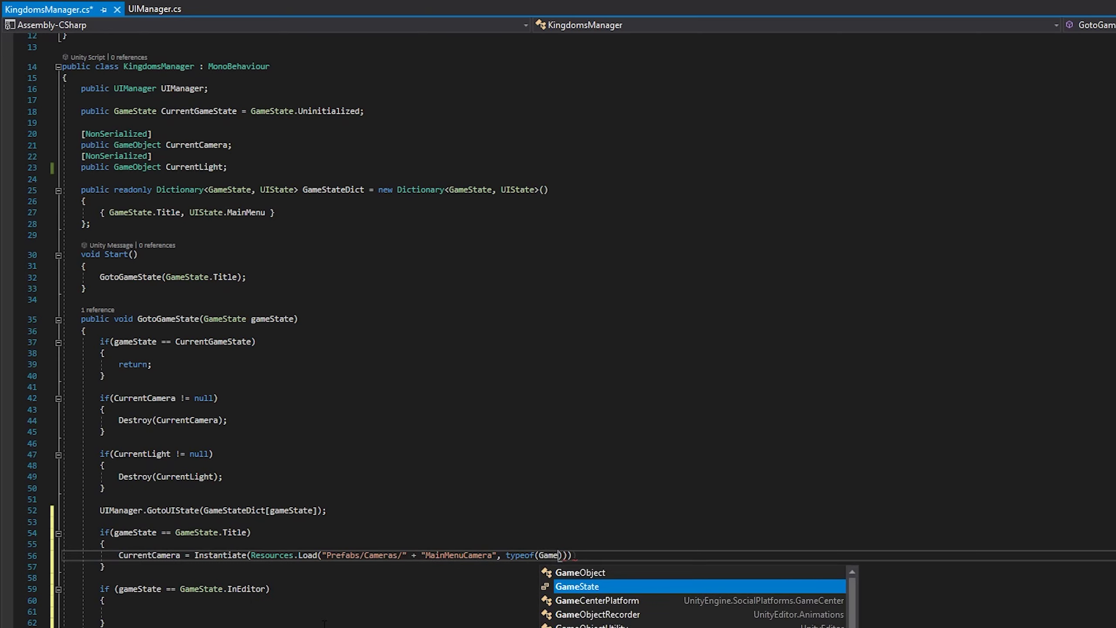
type(")) as ")
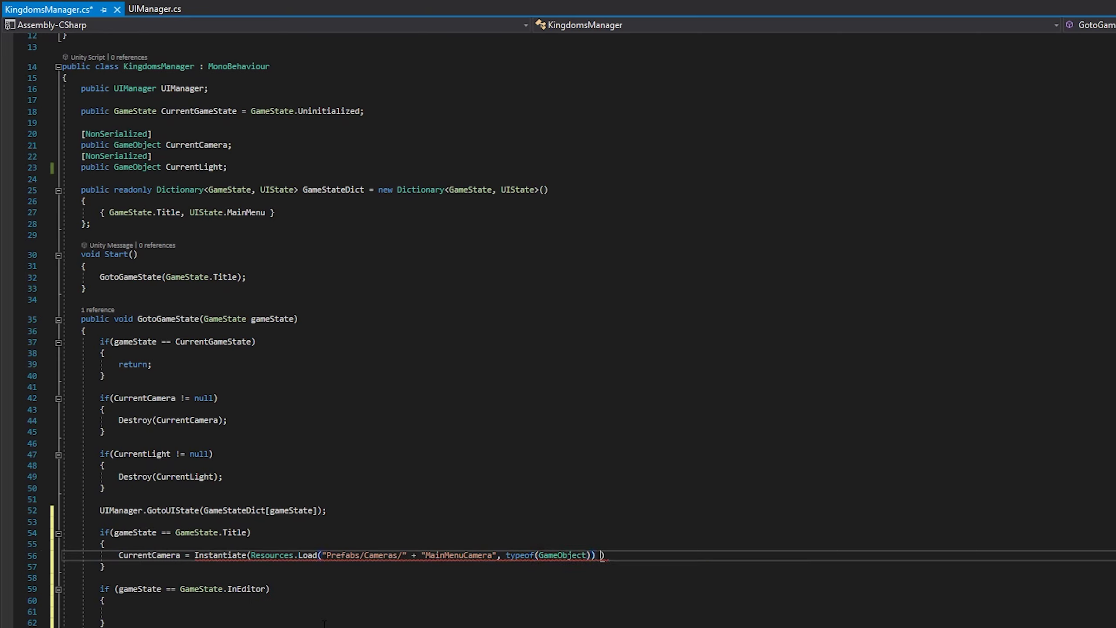
type("GameObject, transform")
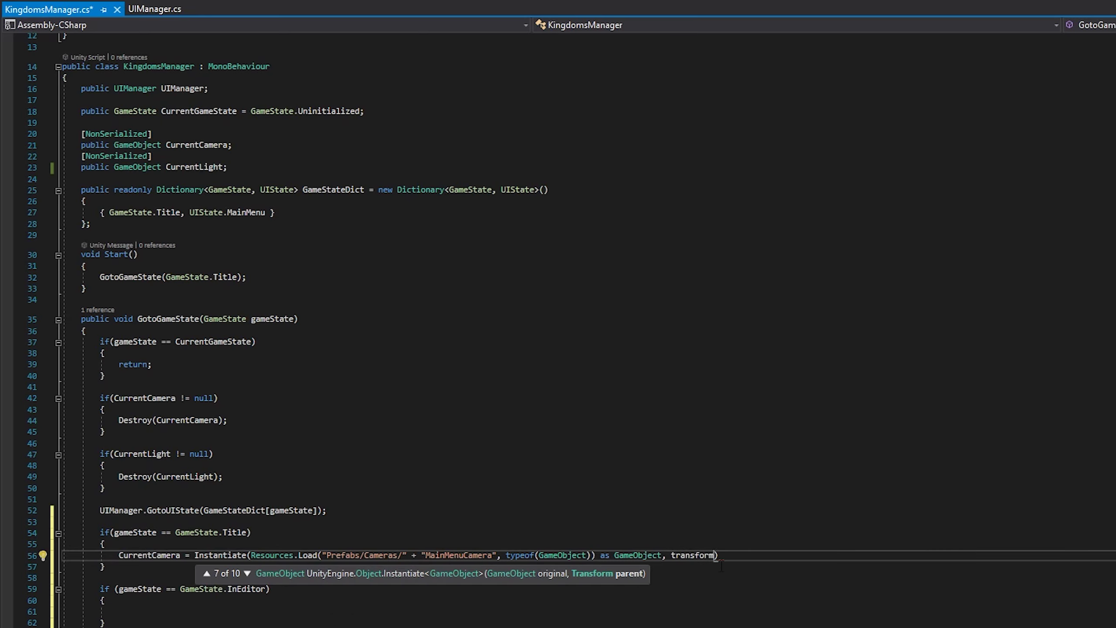
type(")")
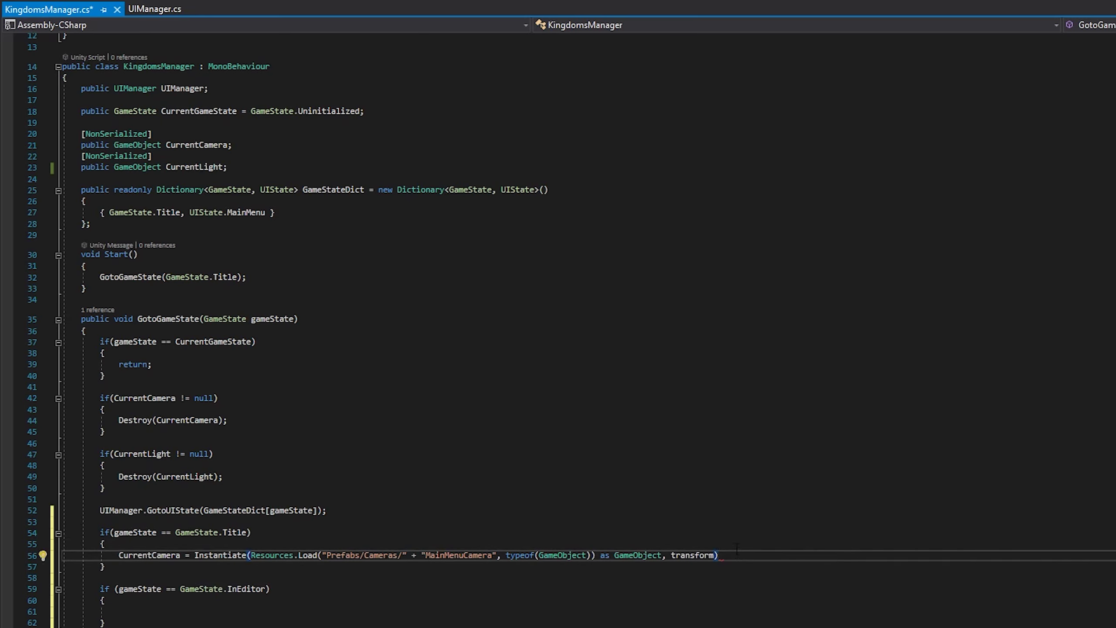
type(";")
Duplicate the CurrentCamera line and change the copy's path to Prefabs/Lighting/.
left_click_drag(739, 554, 330, 549)
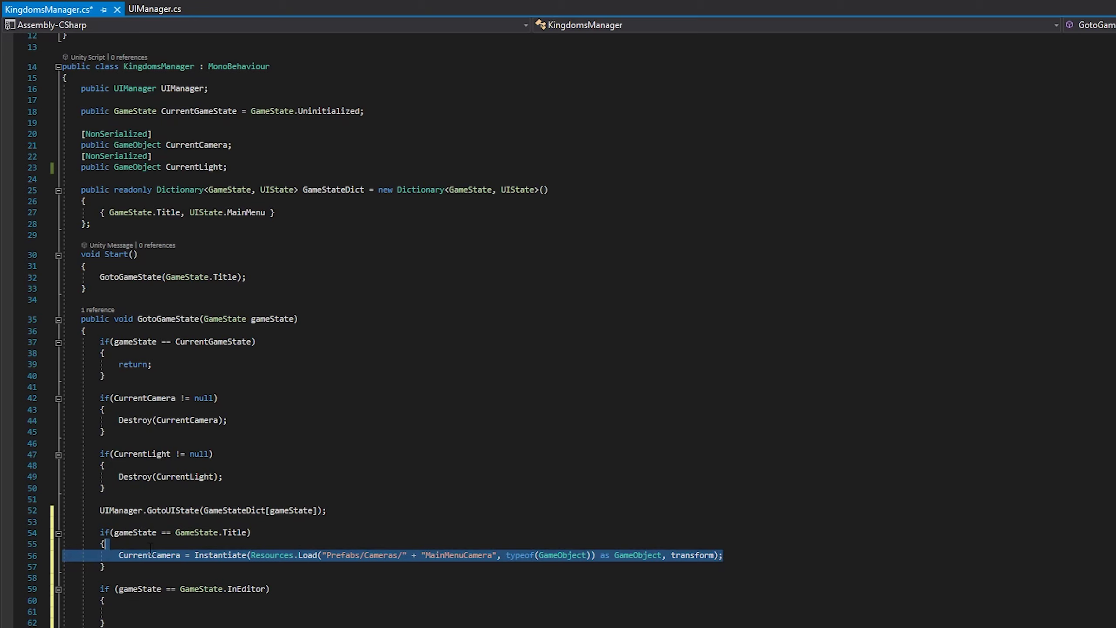
left_click_drag(151, 550, 119, 556)
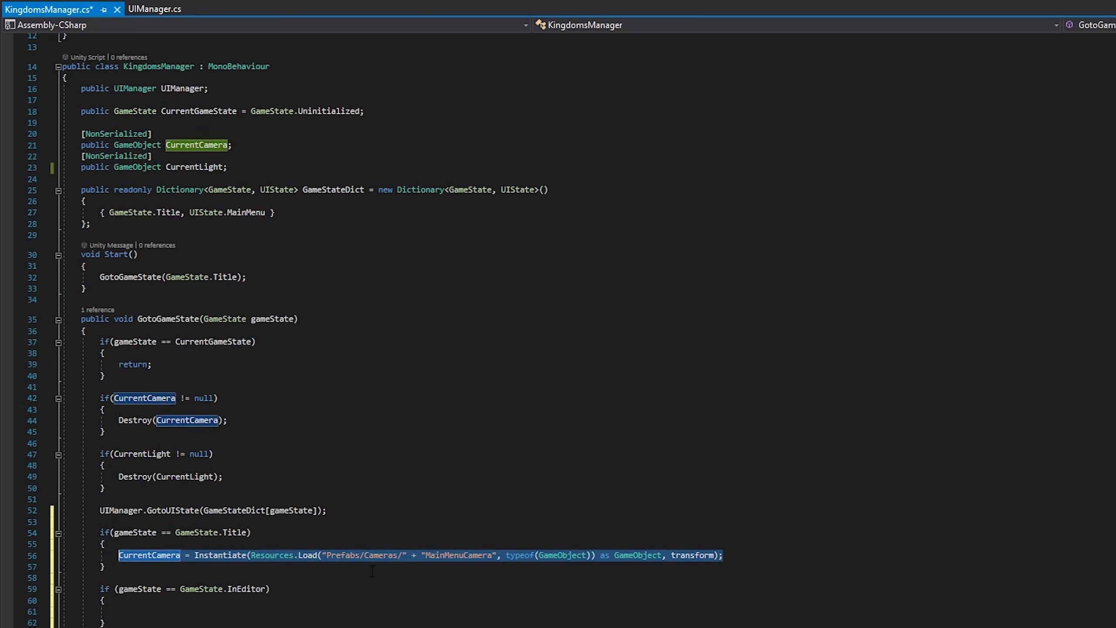
left_click(741, 555)
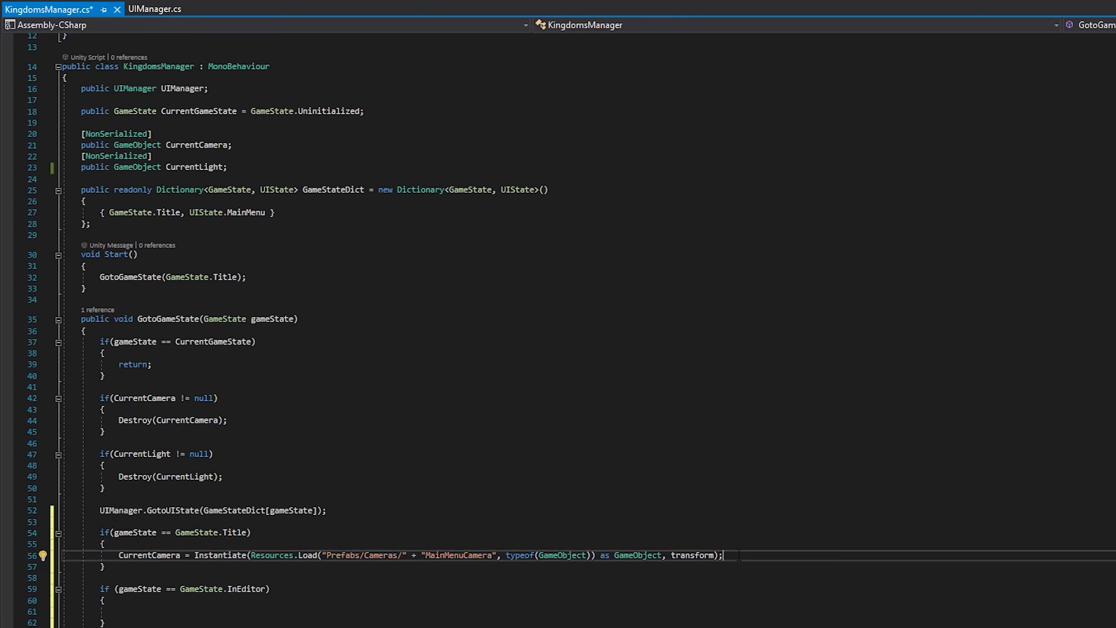
key("Return")
key("ctrl+v")
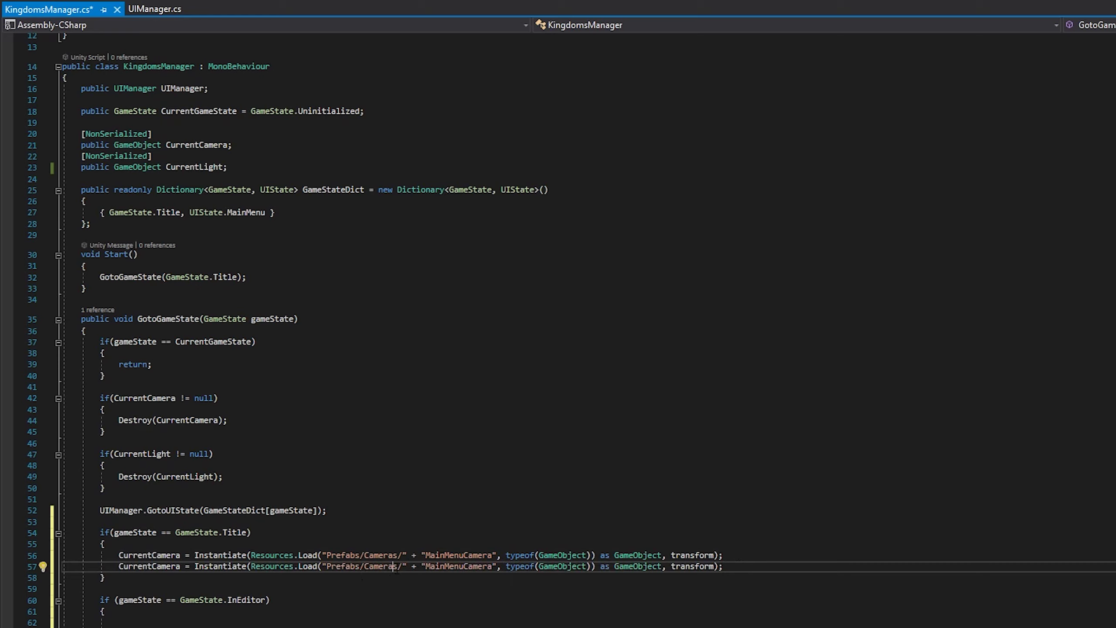
left_click_drag(397, 568, 365, 568)
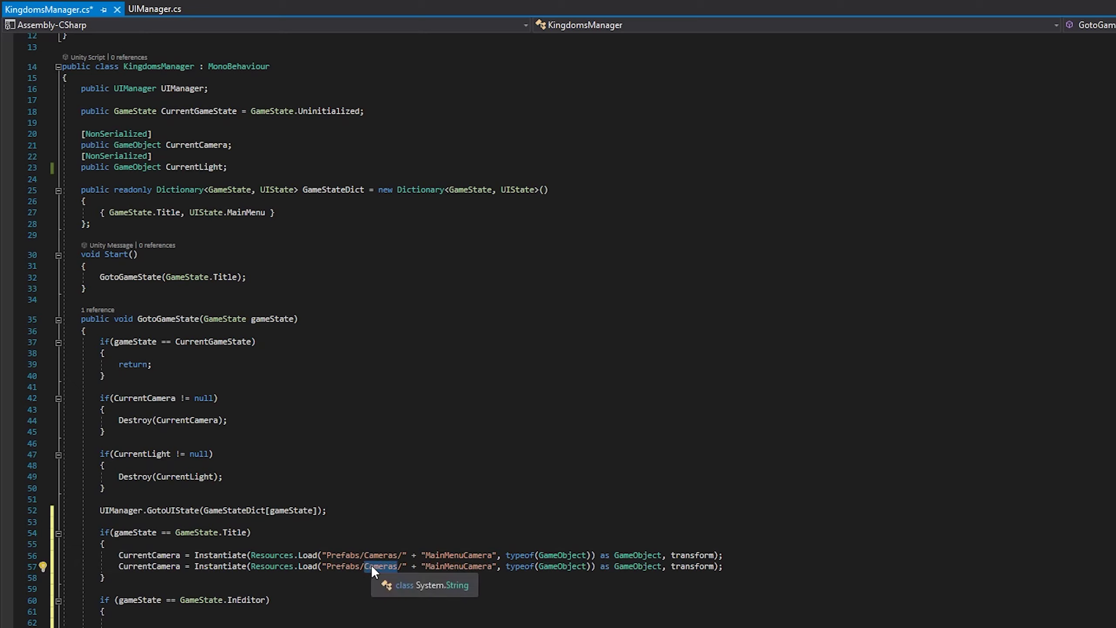
type("Light")
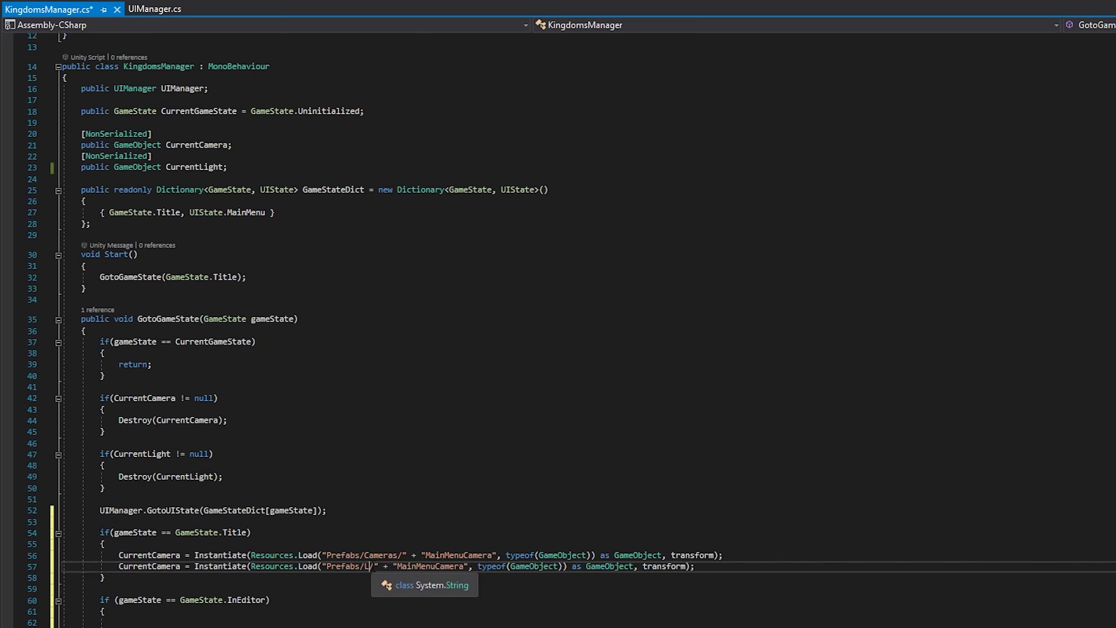
type("ing/")
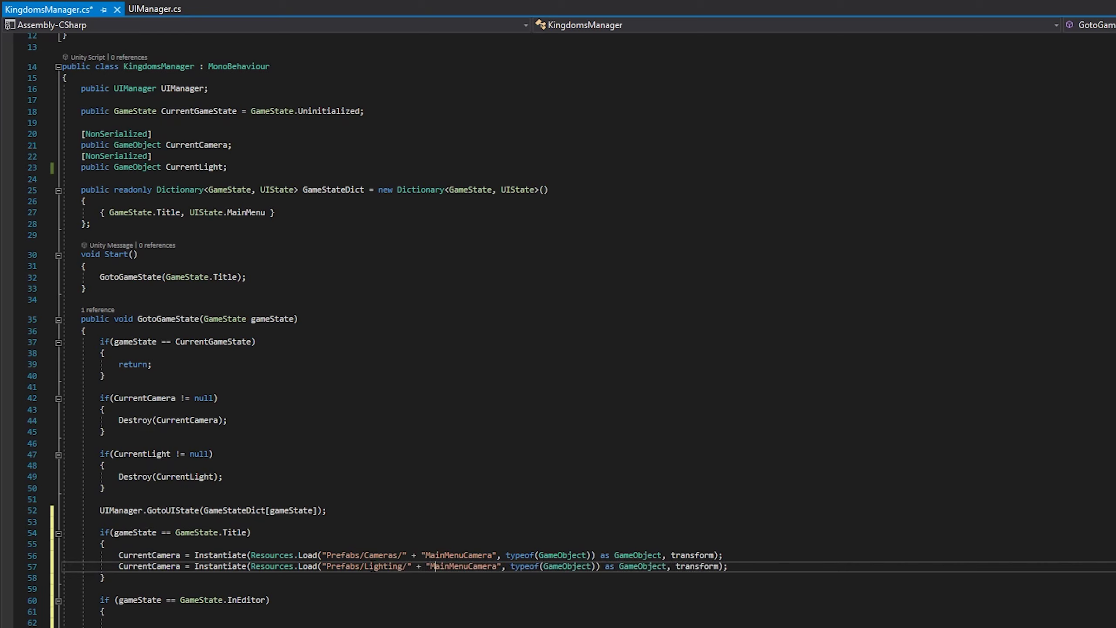
Rename the copy's prefab to MainMenuLight and assign it to CurrentLight.
left_click(492, 567)
key("BackSpace")
key("BackSpace")
key("BackSpace")
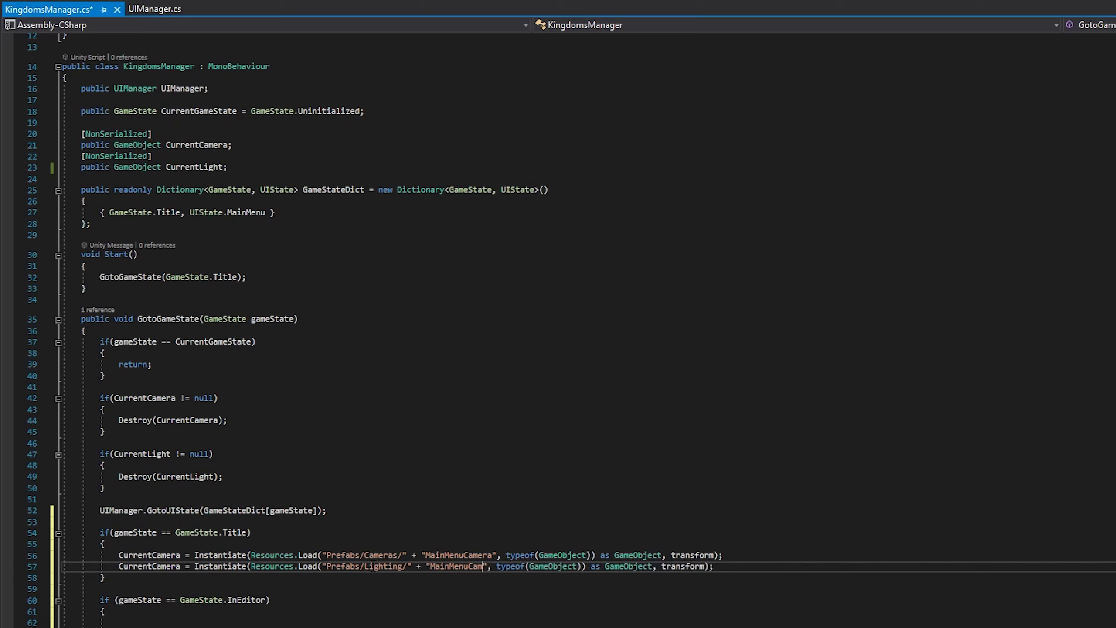
key("BackSpace")
key("BackSpace")
key("BackSpace")
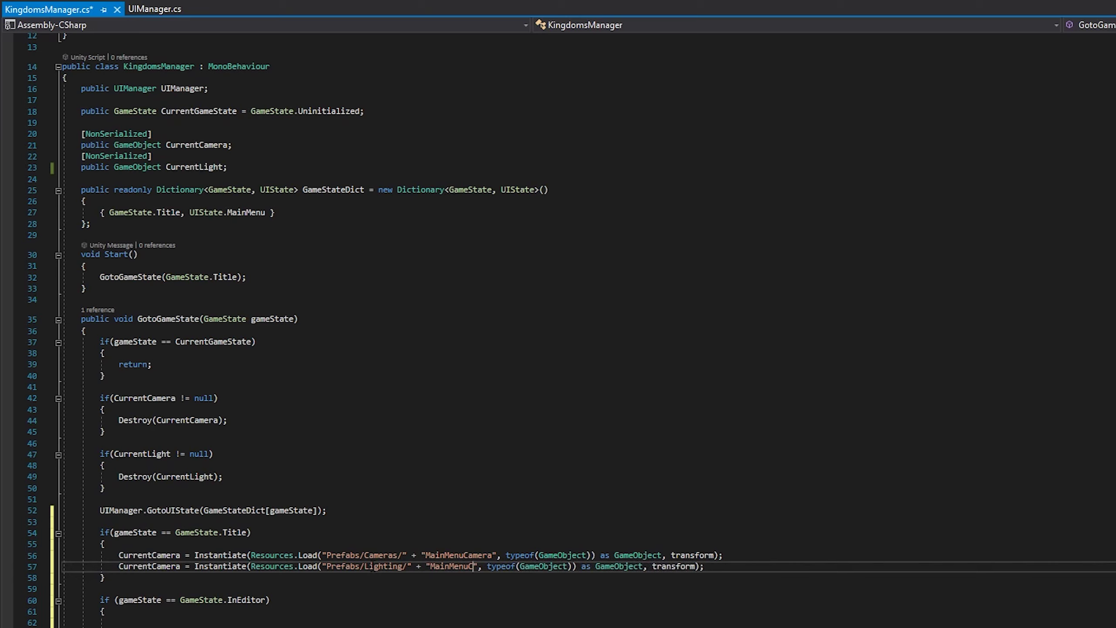
type("Light")
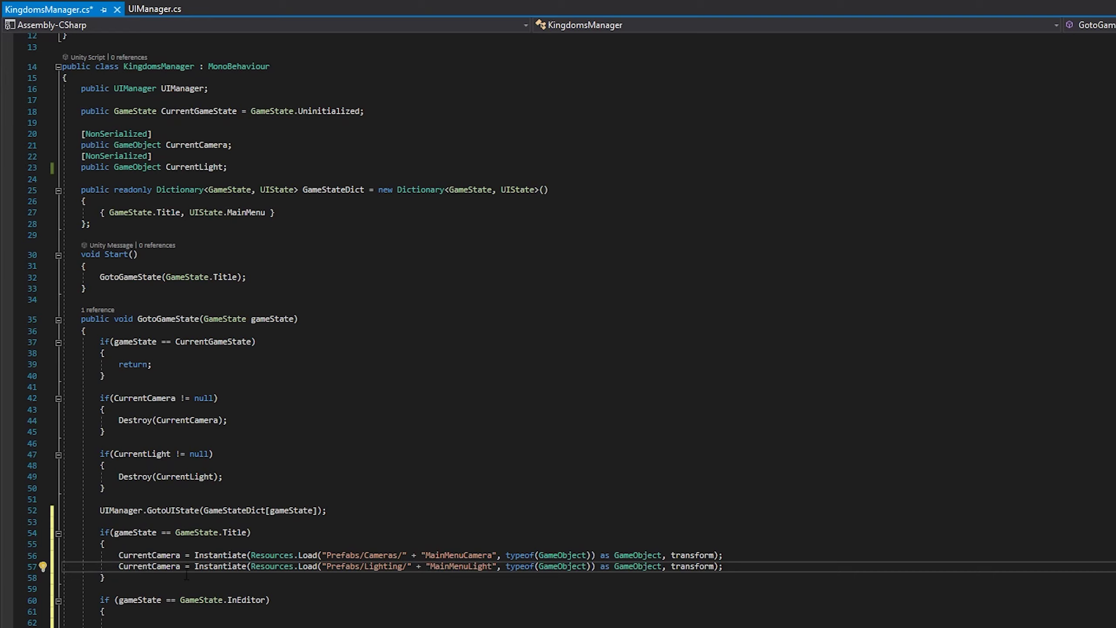
left_click_drag(180, 567, 153, 567)
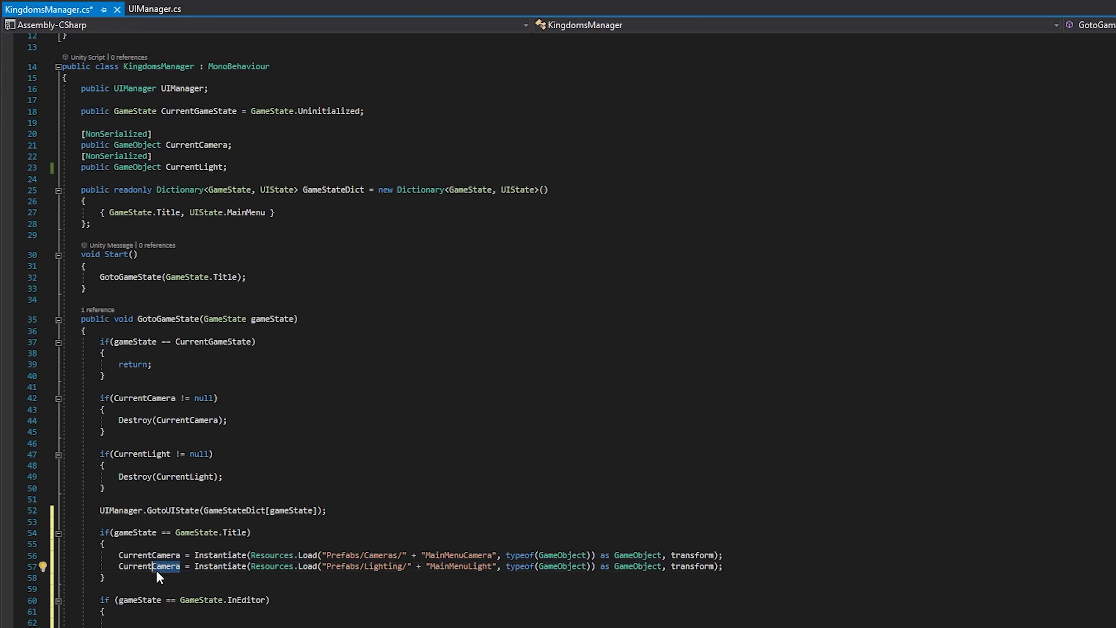
type("Ligh")
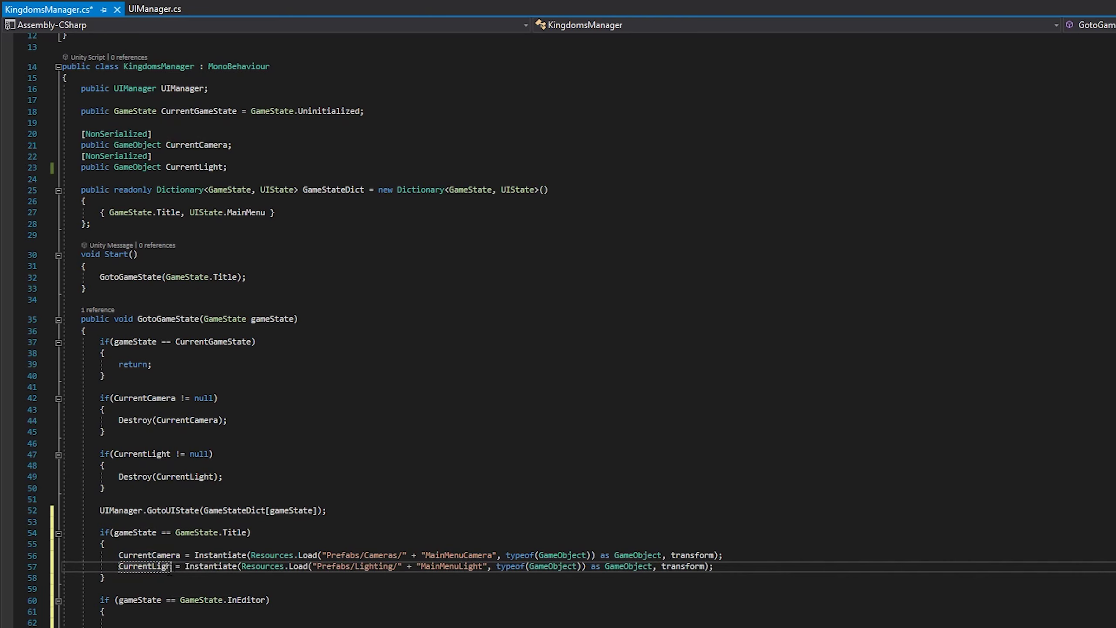
type("t")
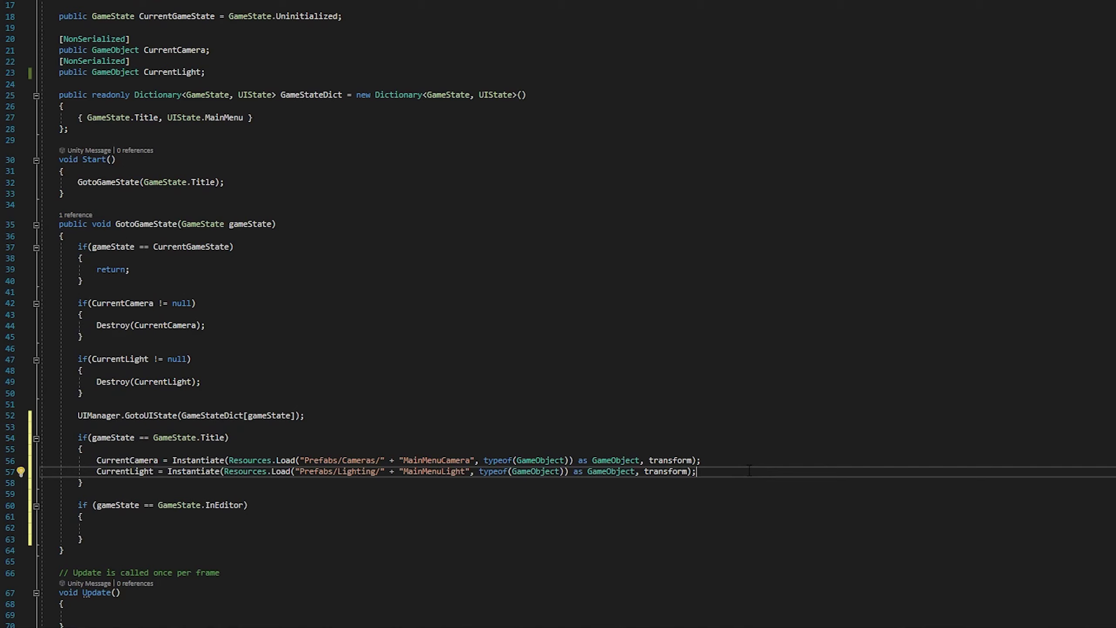
Copy the camera and light lines into the InEditor block and change MainMenuCamera to EditorCamera.
left_click_drag(742, 472, 40, 460)
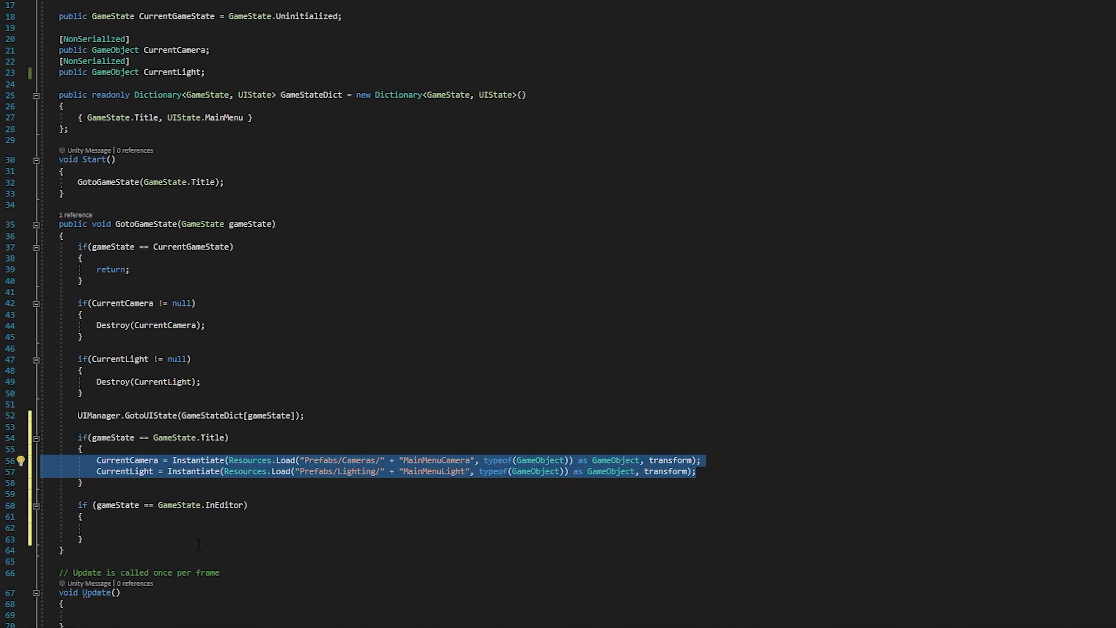
key("ctrl+c")
left_click(165, 530)
key("ctrl+v")
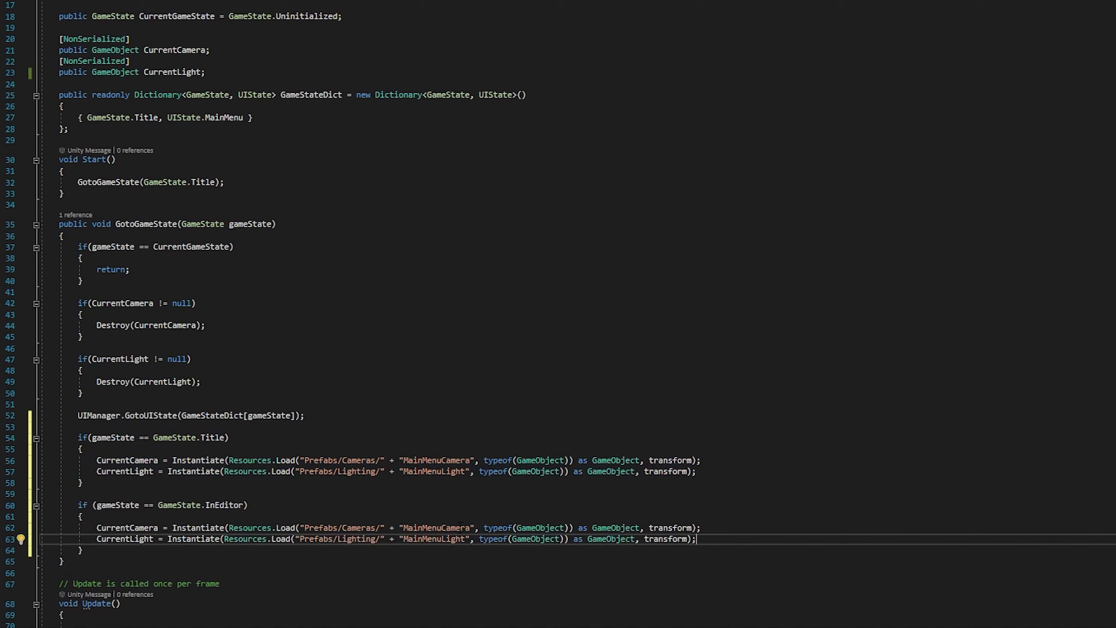
left_click(442, 528)
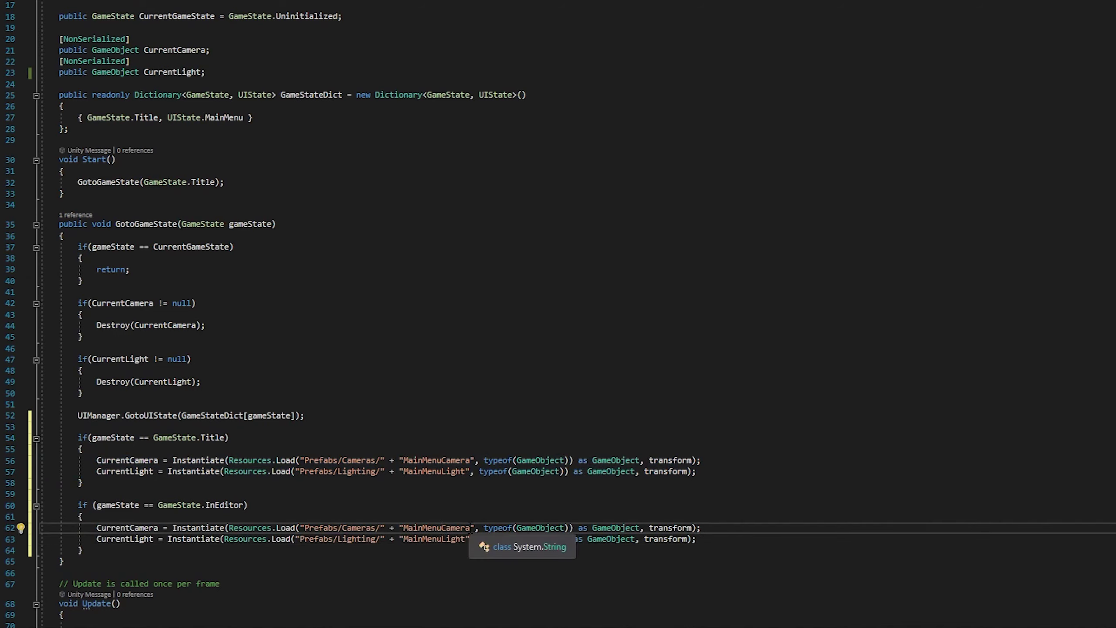
key("BackSpace")
key("BackSpace")
key("BackSpace")
key("BackSpace")
key("BackSpace")
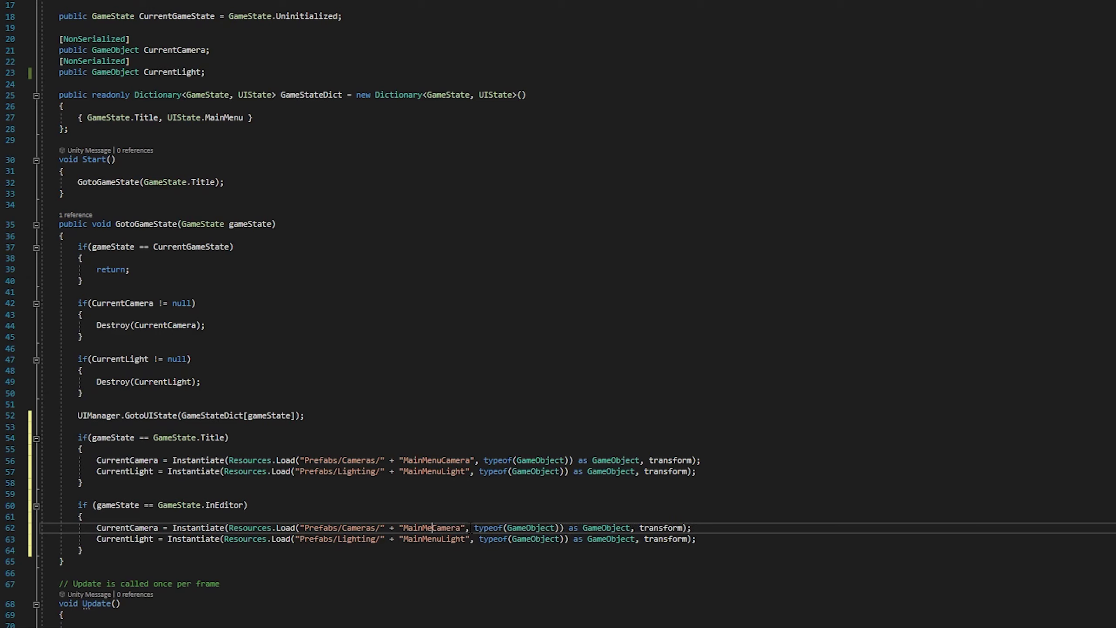
key("BackSpace")
key("BackSpace")
key("BackSpace")
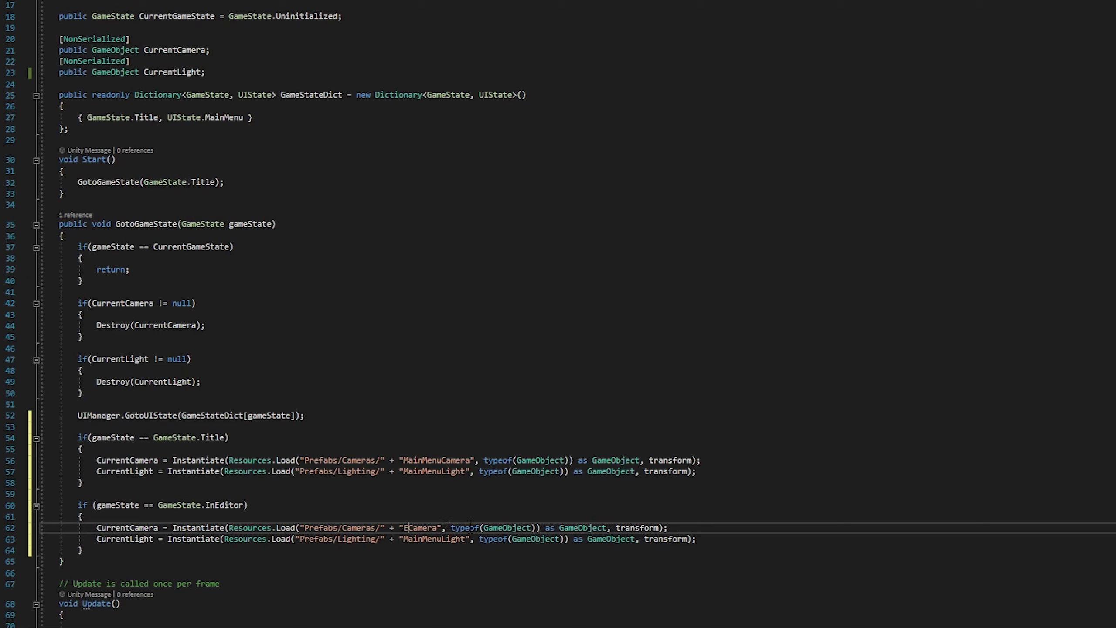
type("Editor")
Change MainMenuLight to EditorLight in the InEditor block and save KingdomsManager.
key("Down")
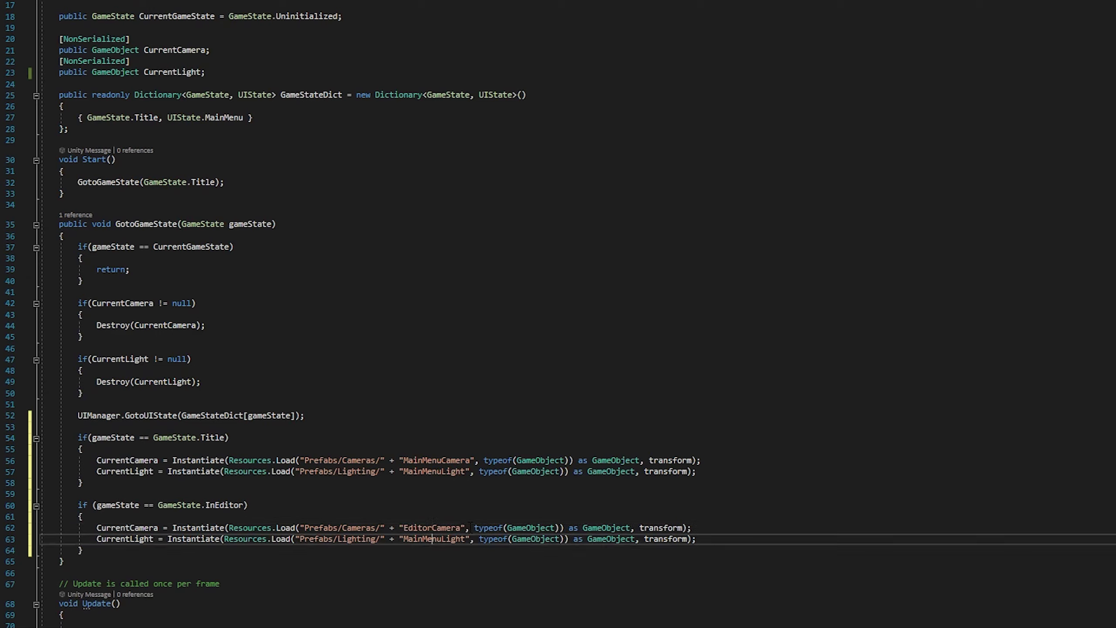
key("Right")
key("Right")
key("BackSpace")
key("BackSpace")
key("BackSpace")
key("BackSpace")
key("BackSpace")
key("BackSpace")
key("BackSpace")
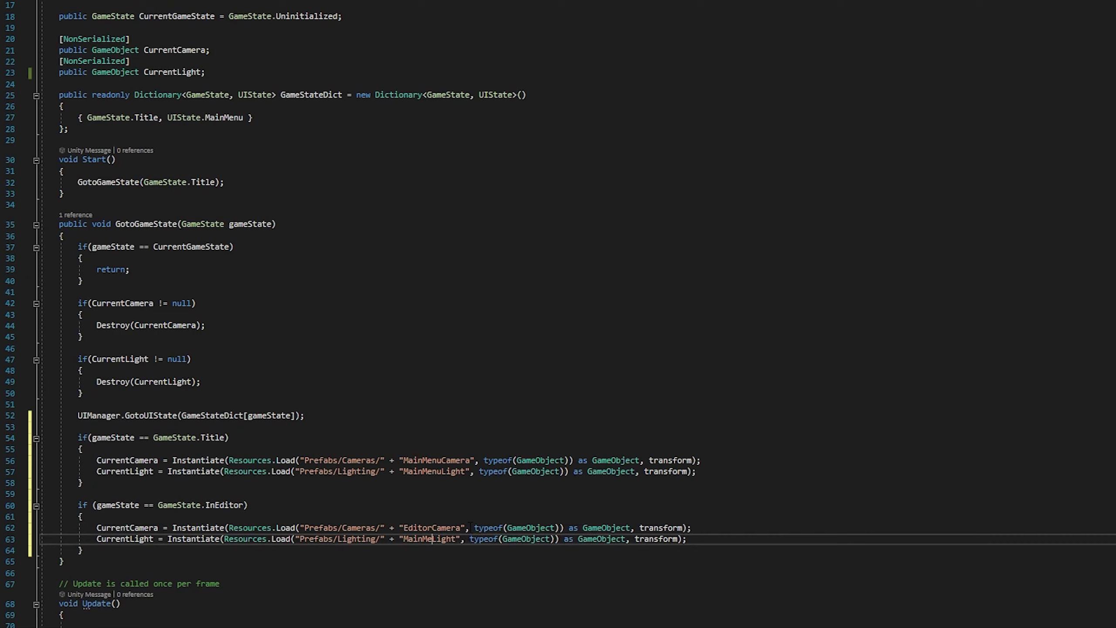
key("BackSpace")
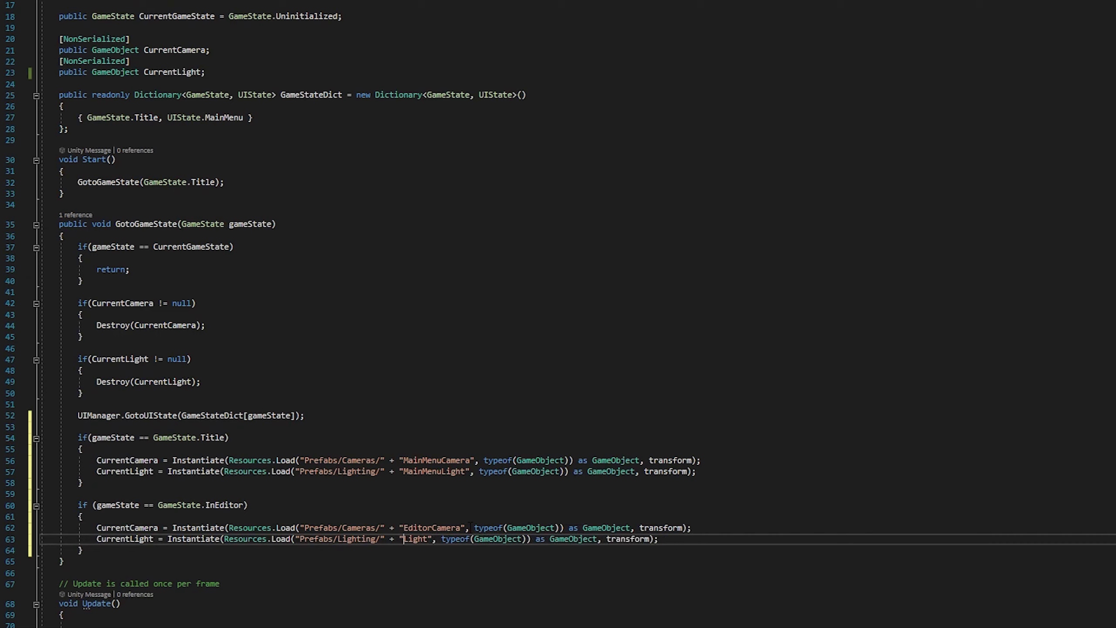
type("Editor")
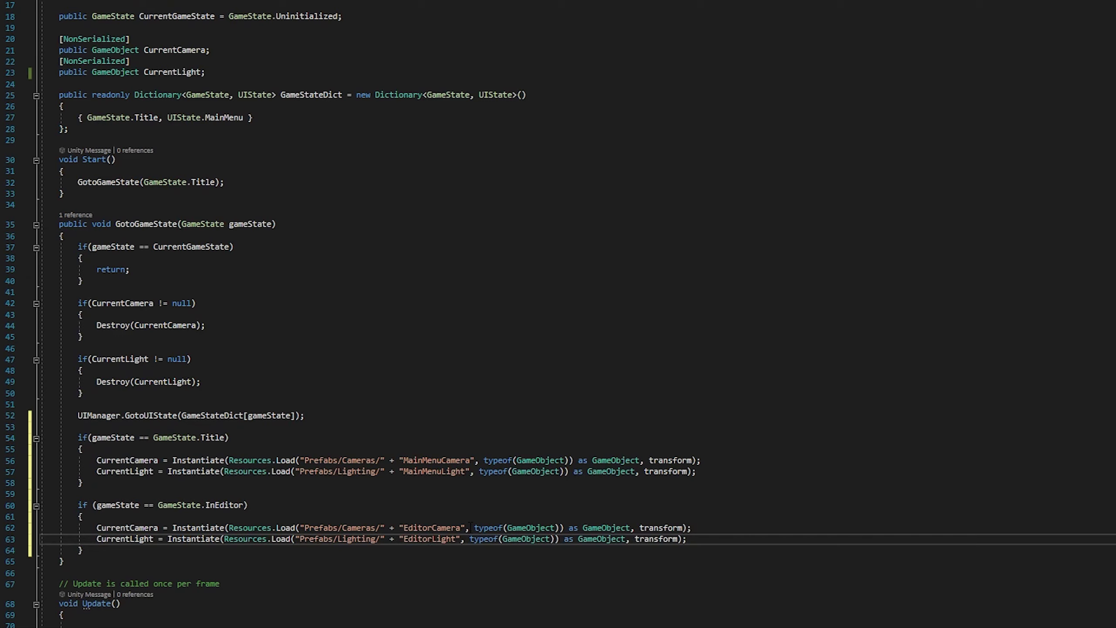
key("Up")
key("Up")
key("ctrl+s")
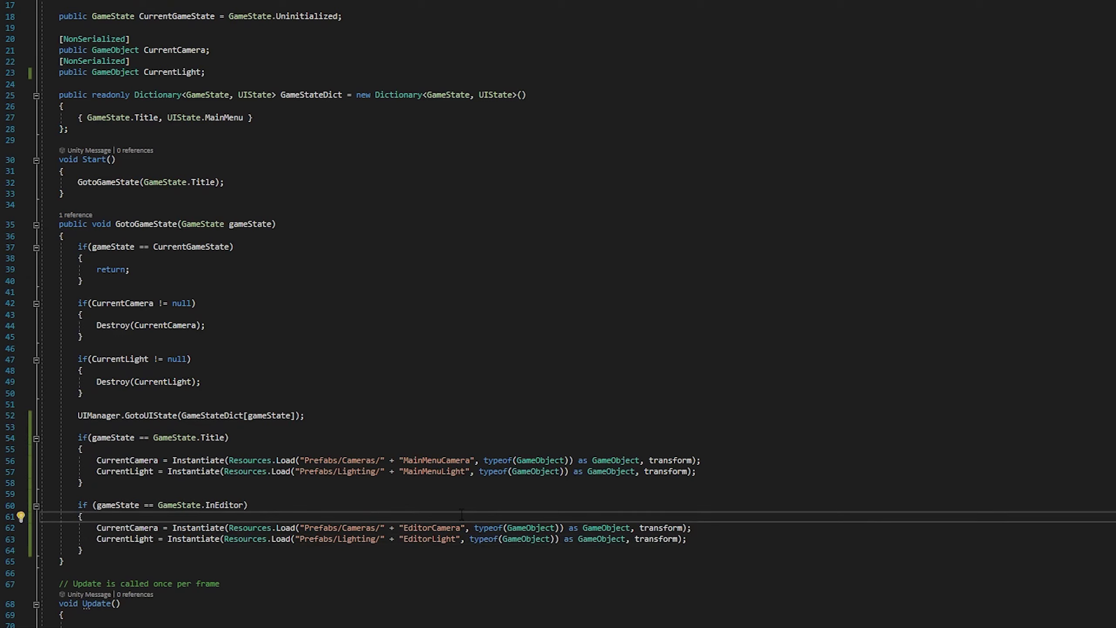
scroll(461, 515, "down", 1)
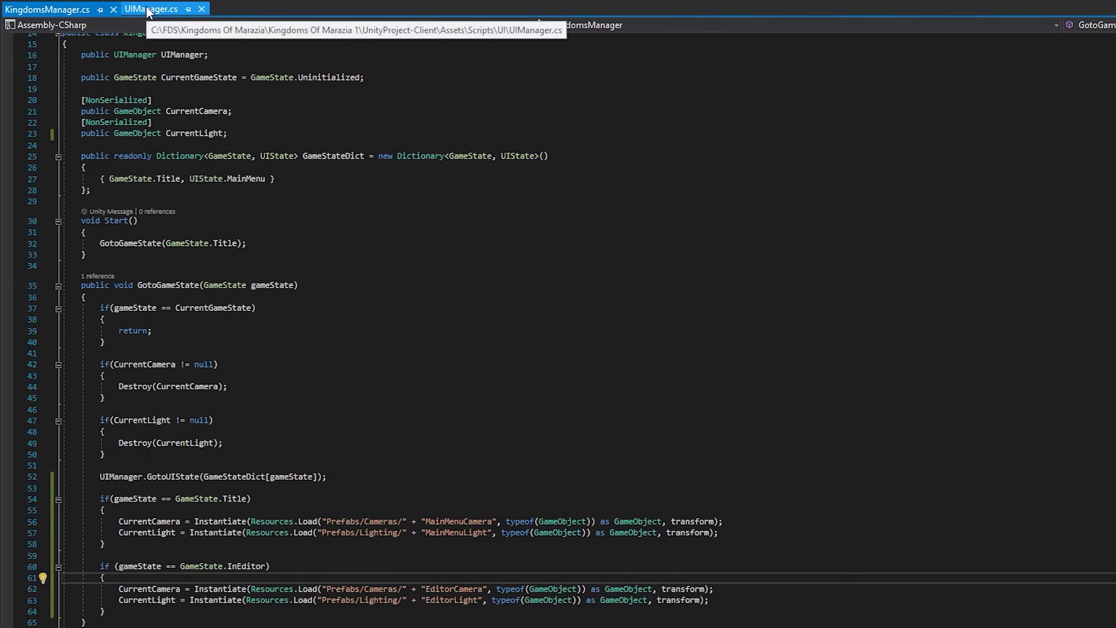
In UIManager.cs, add public PanelRenderer panelRenderer; and public StyleSheet styleSheet; fields.
left_click(148, 10)
scroll(279, 222, "down", 3)
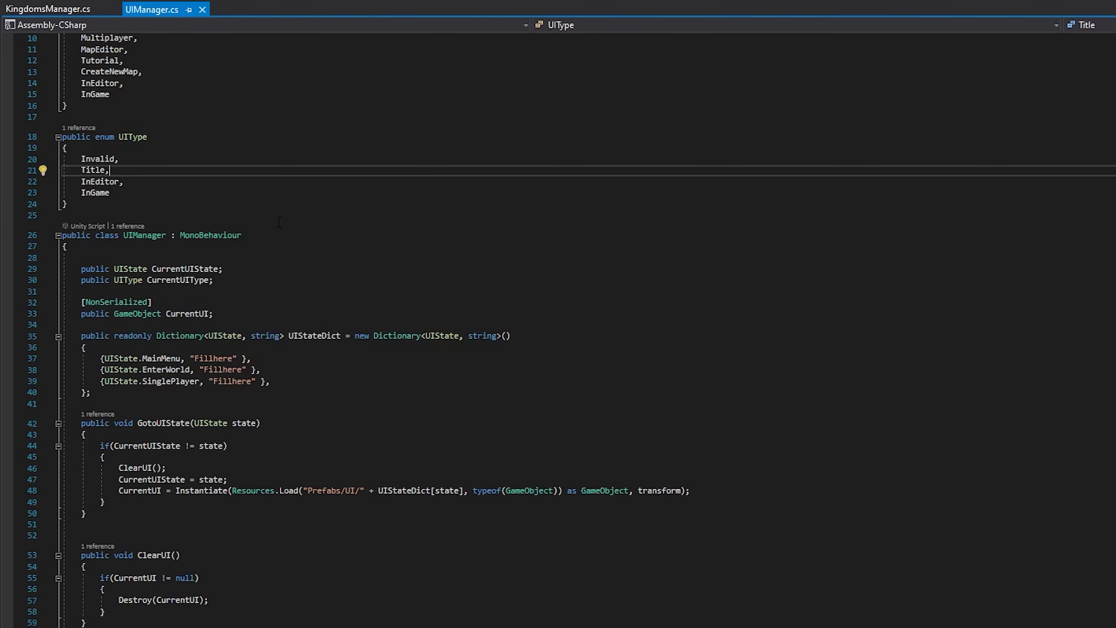
scroll(283, 211, "up", 3)
left_click(272, 279)
key("Return")
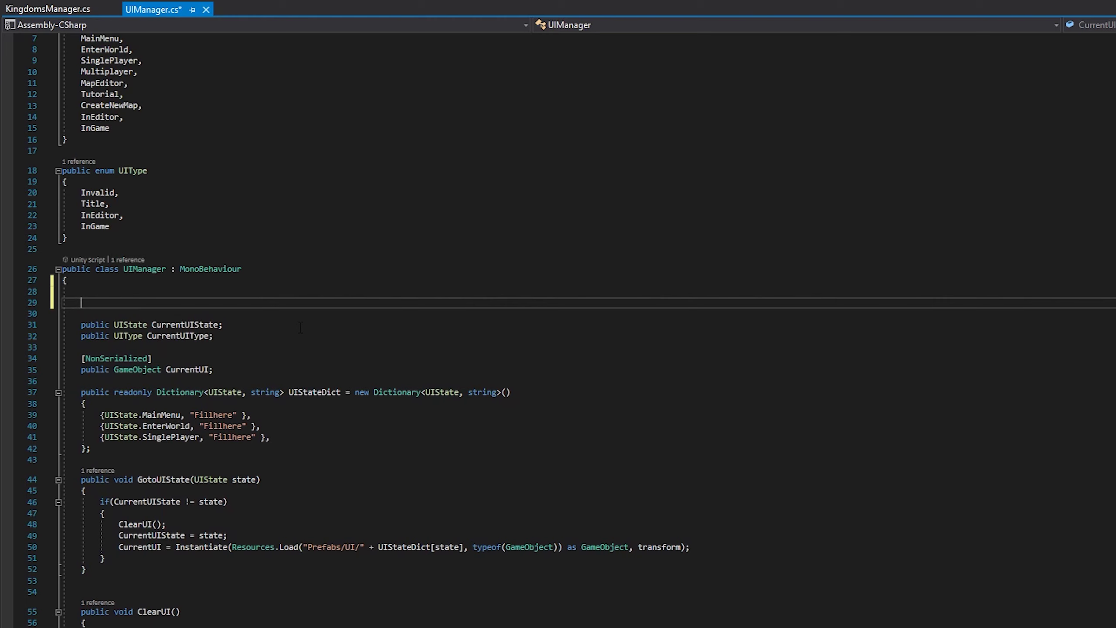
type("public PanelRend")
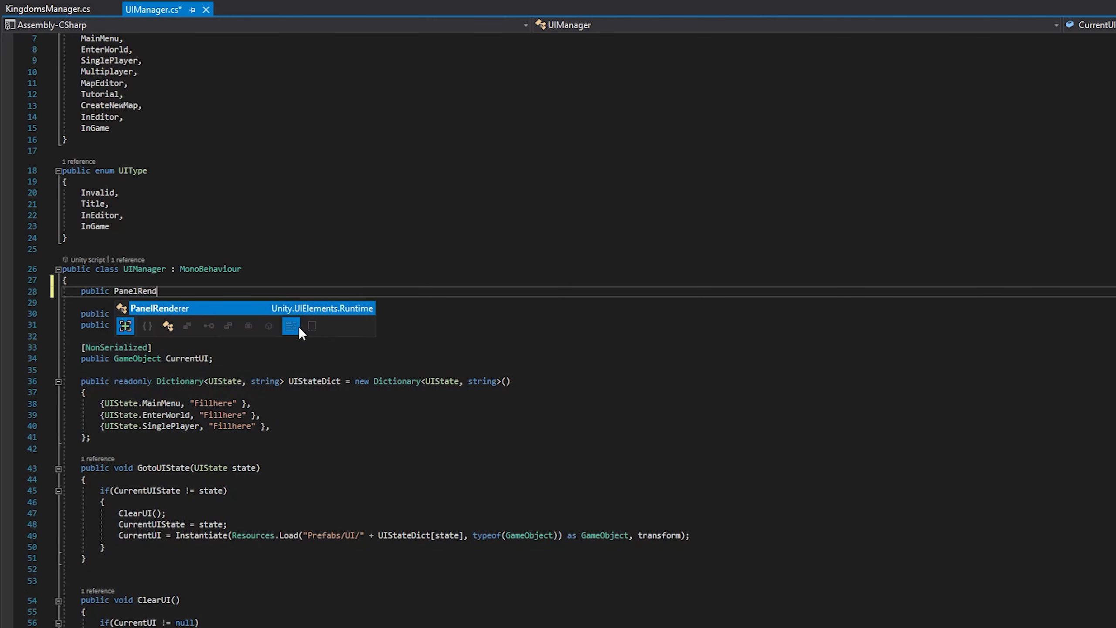
type("erer panelRenderer;")
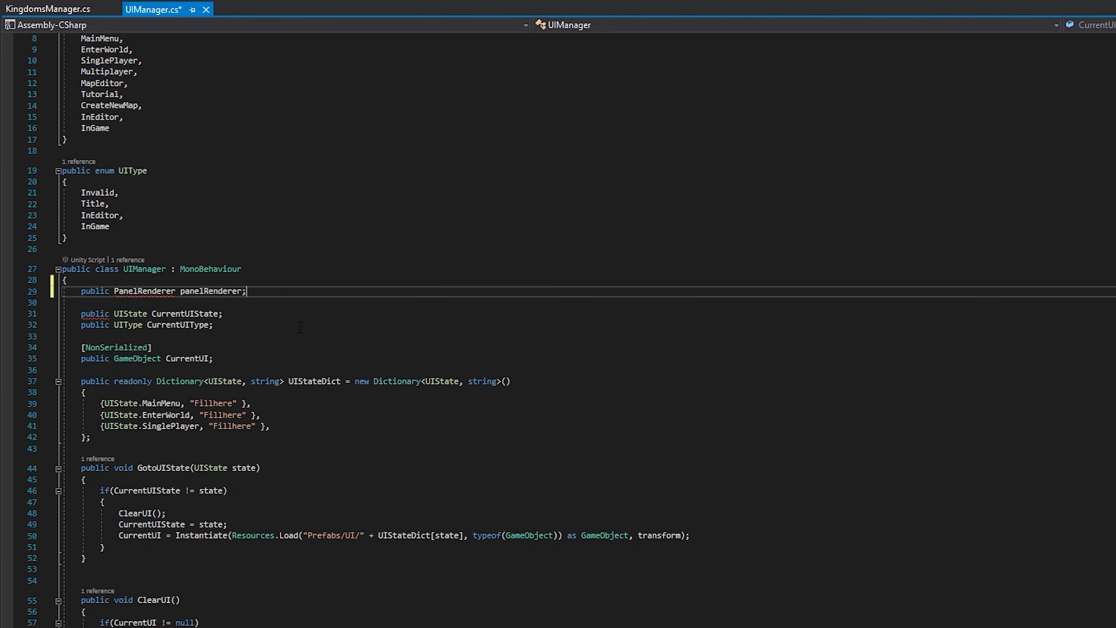
key("Return")
type("public StyleSheet ")
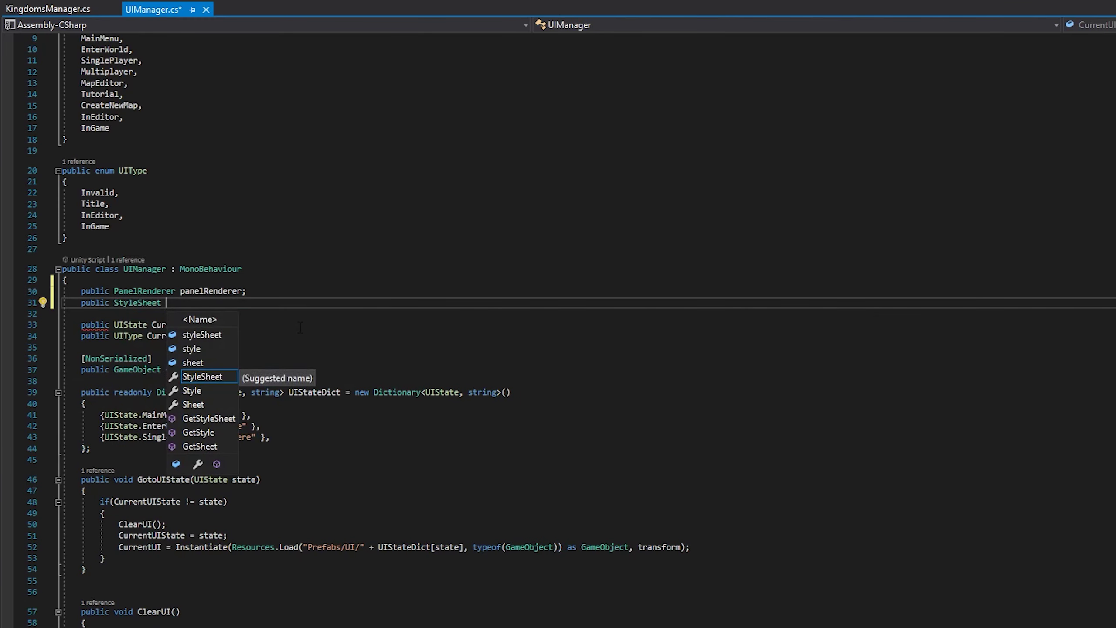
type("styleSheet;")
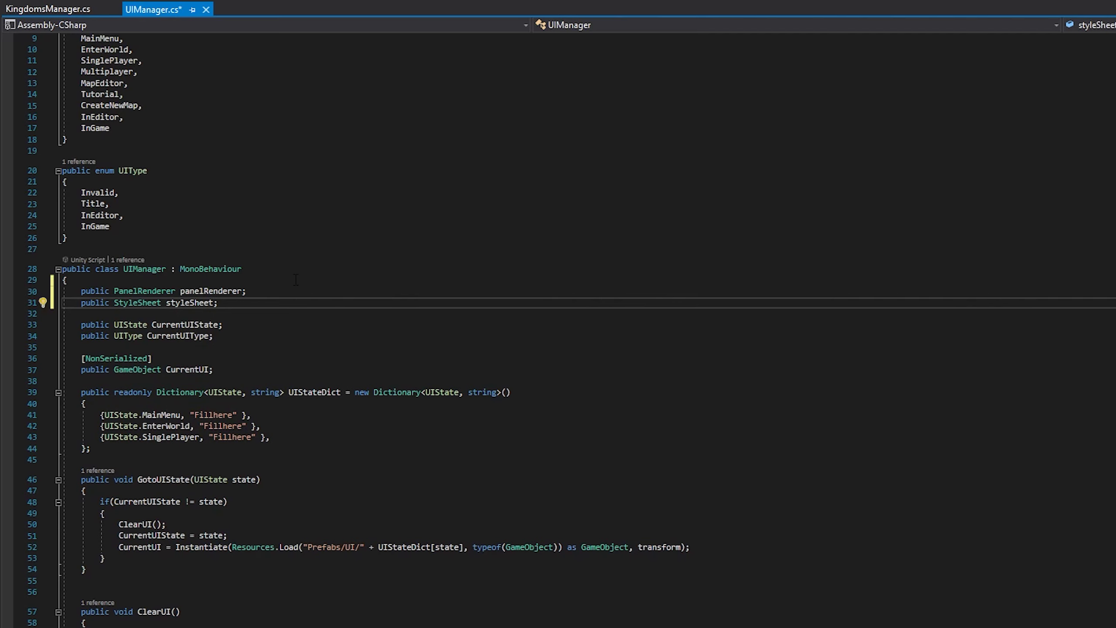
key("Return")
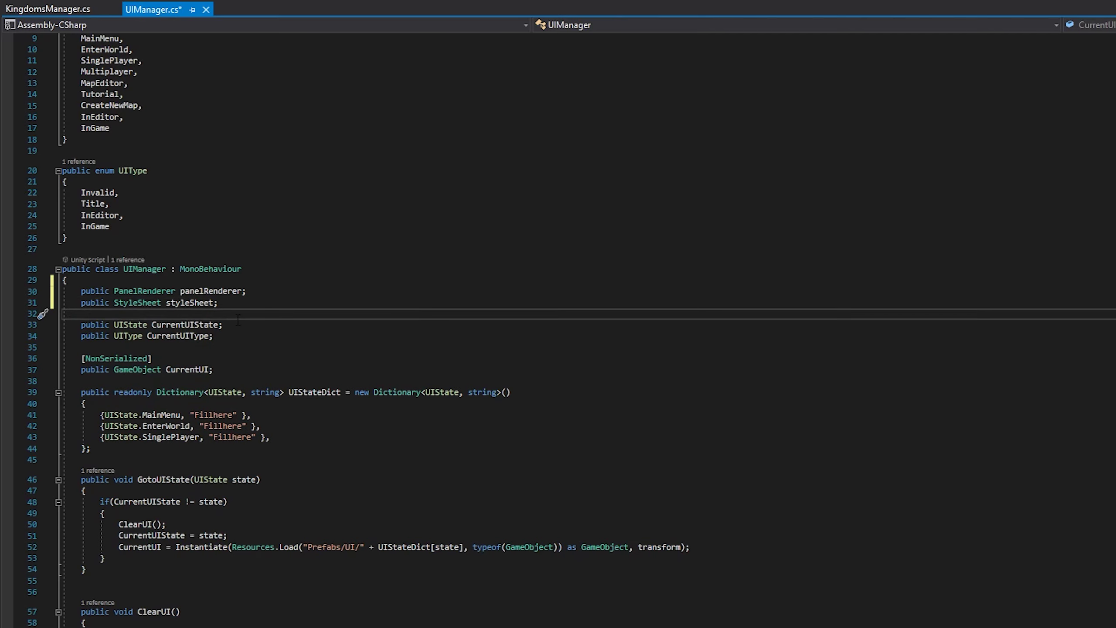
Delete the CurrentUIType field and save UIManager.cs.
left_click(228, 324)
scroll(266, 336, "down", 1)
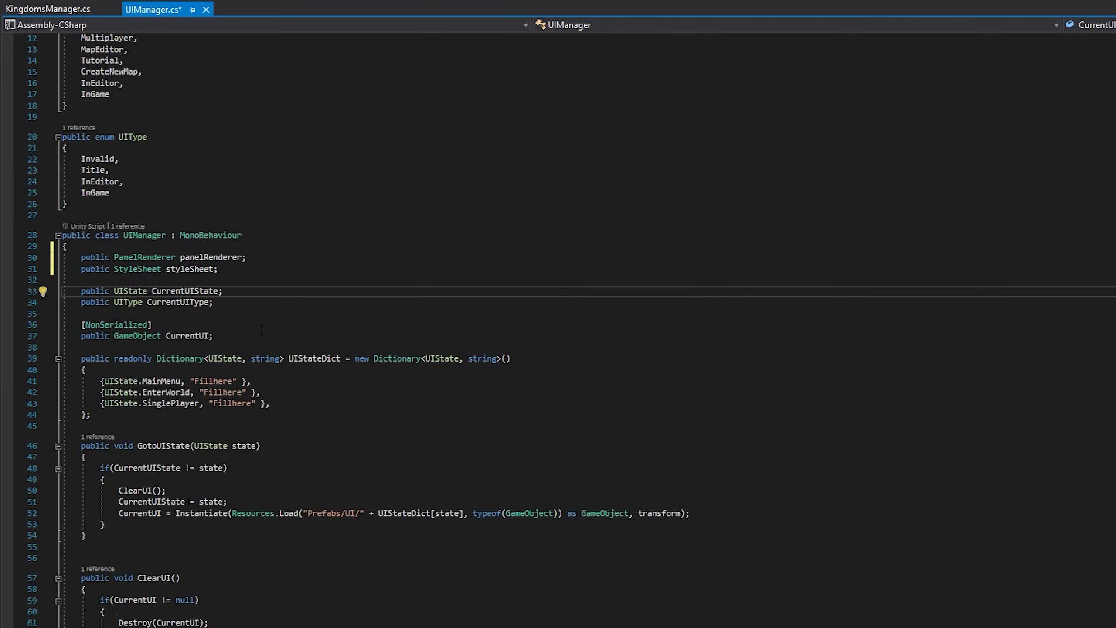
left_click_drag(247, 305, 261, 291)
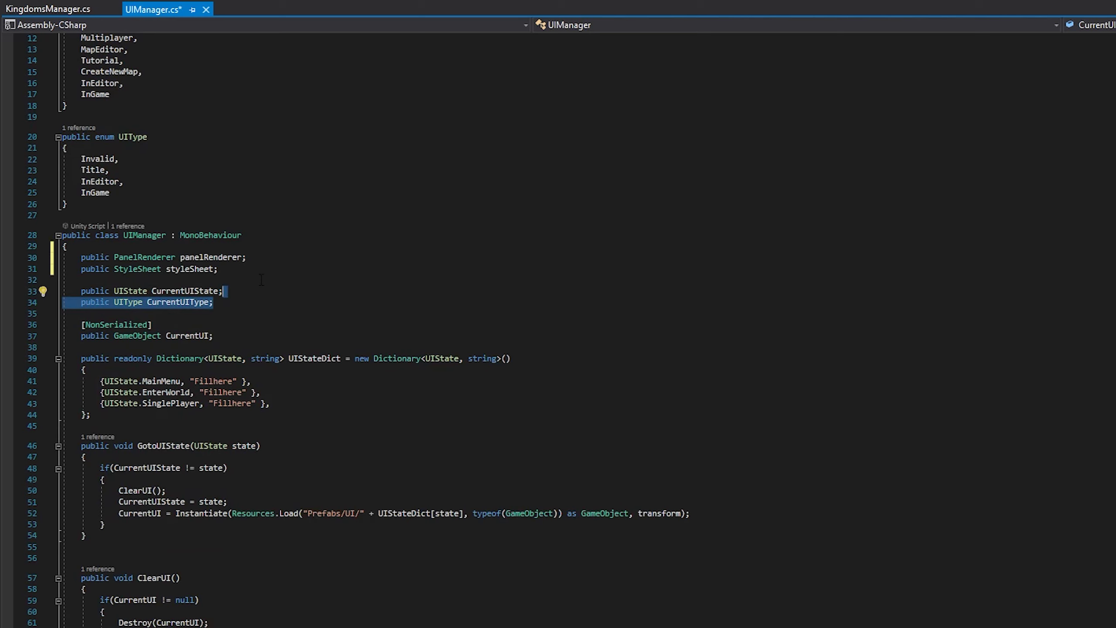
key("Delete")
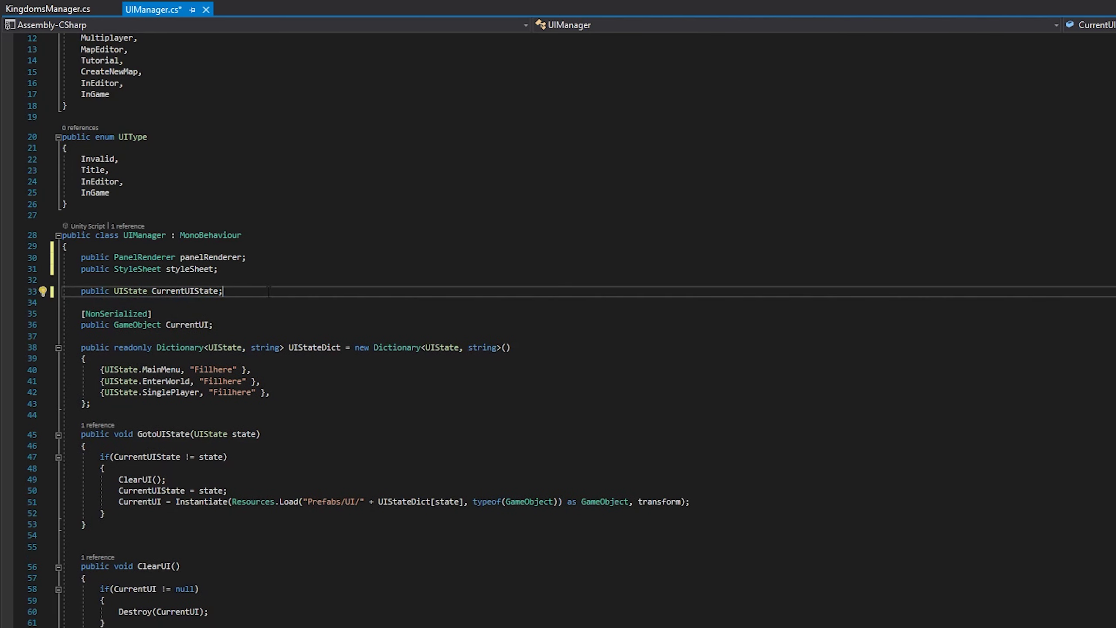
key("ctrl+s")
Select the UIStateDict initializer entries.
left_click(189, 407)
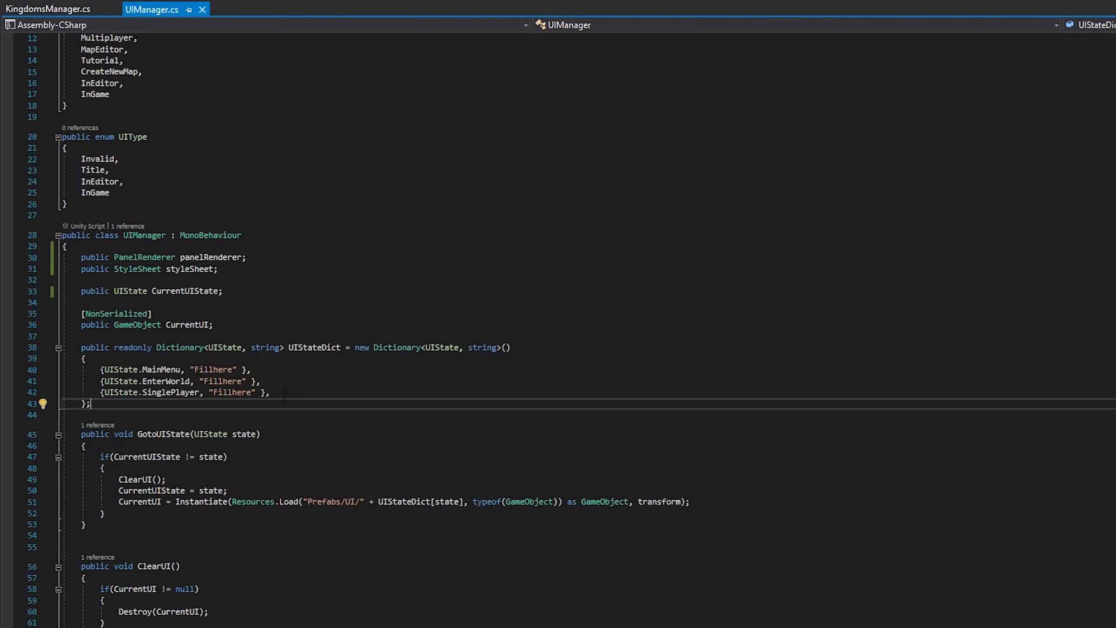
key("ctrl+shift+Left")
key("ctrl+shift+Left")
key("ctrl+shift+Left")
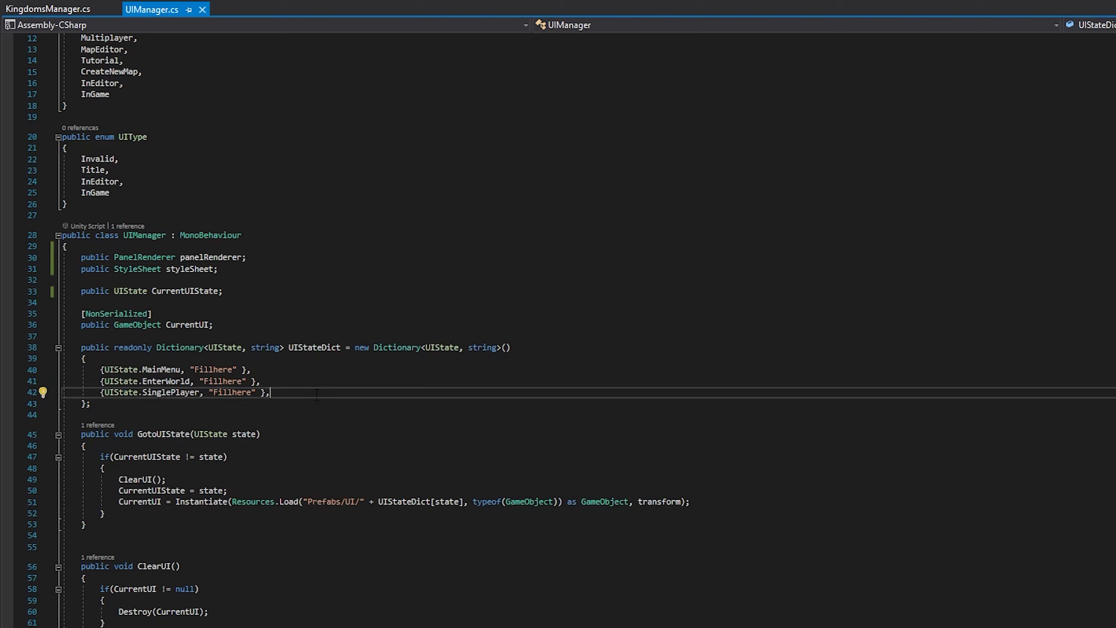
left_click_drag(326, 403, 14, 358)
Delete the initializer entries, end UIStateDict with new Dictionary<UIState, string>(); and save.
key("BackSpace")
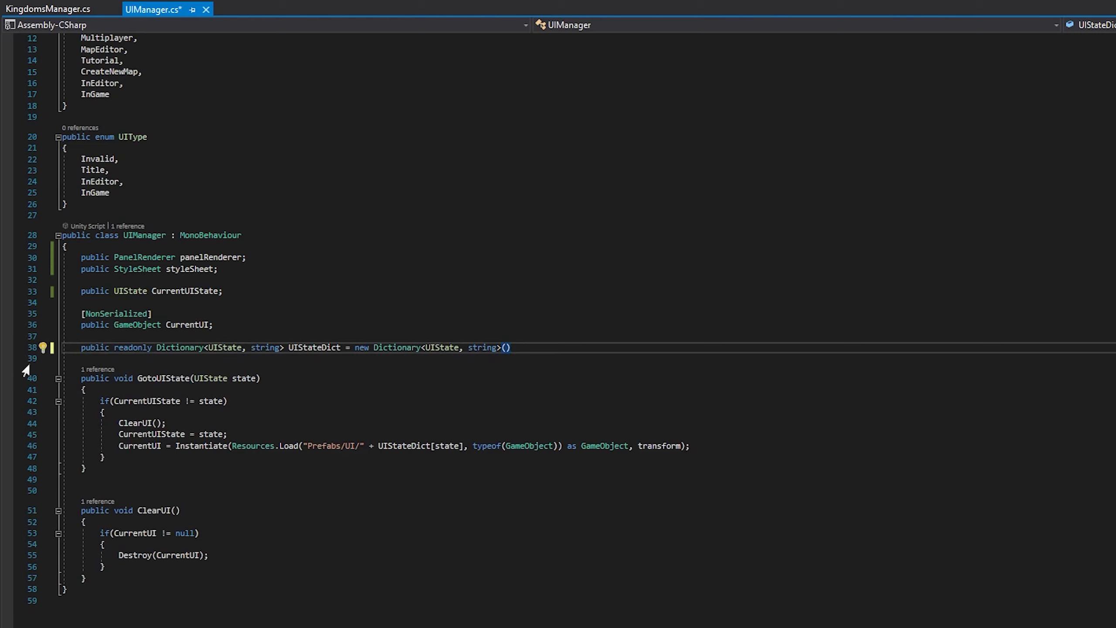
type(";")
left_click(492, 329)
key("ctrl+s")
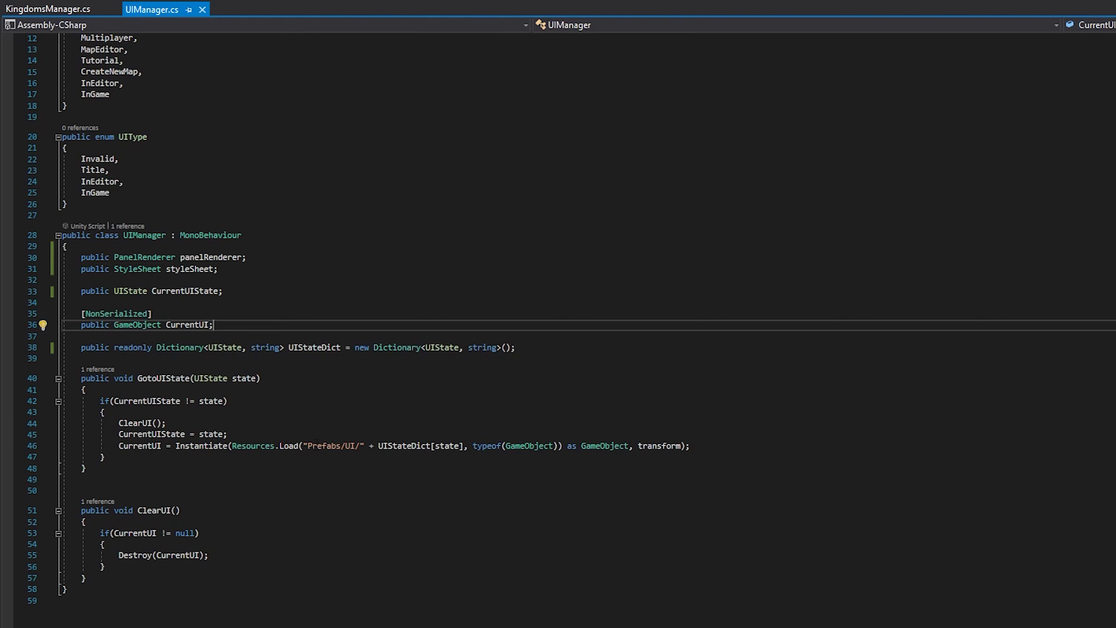
scroll(336, 438, "down", 2)
left_click(284, 401)
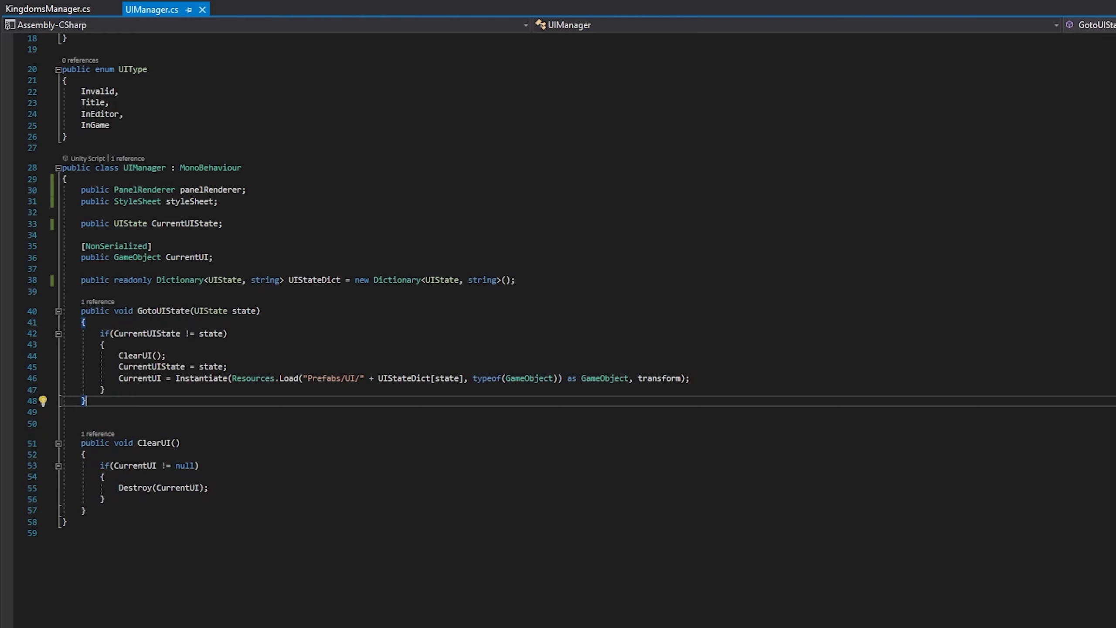
Remove the ClearUI() call and the ClearUI method from UIManager, then save.
left_click_drag(166, 355, 26, 367)
key("BackSpace")
key("BackSpace")
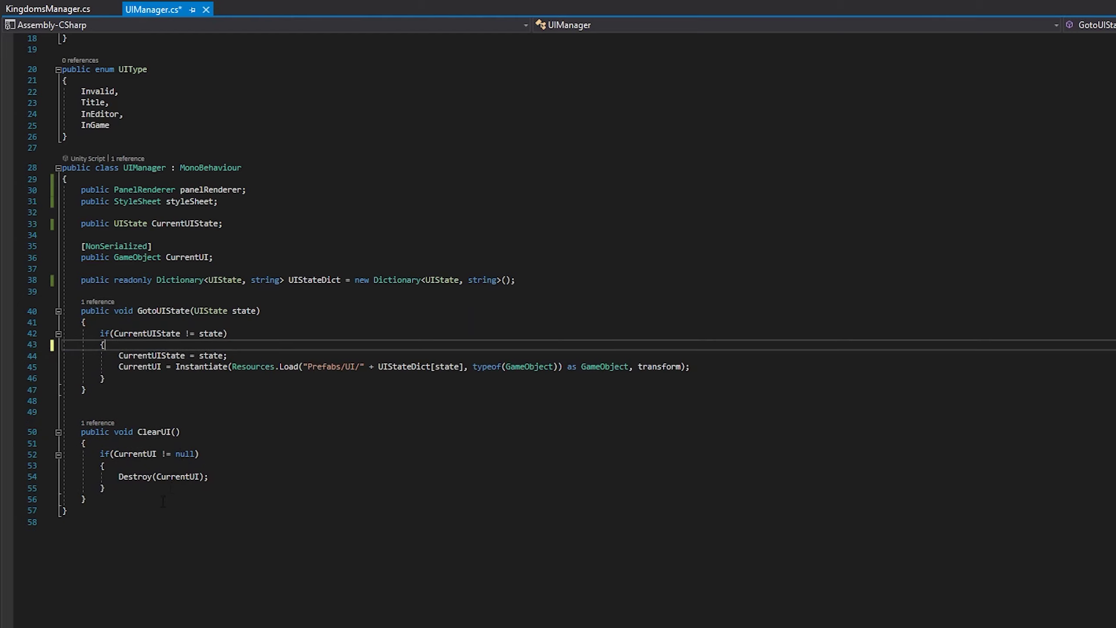
left_click_drag(86, 499, 63, 432)
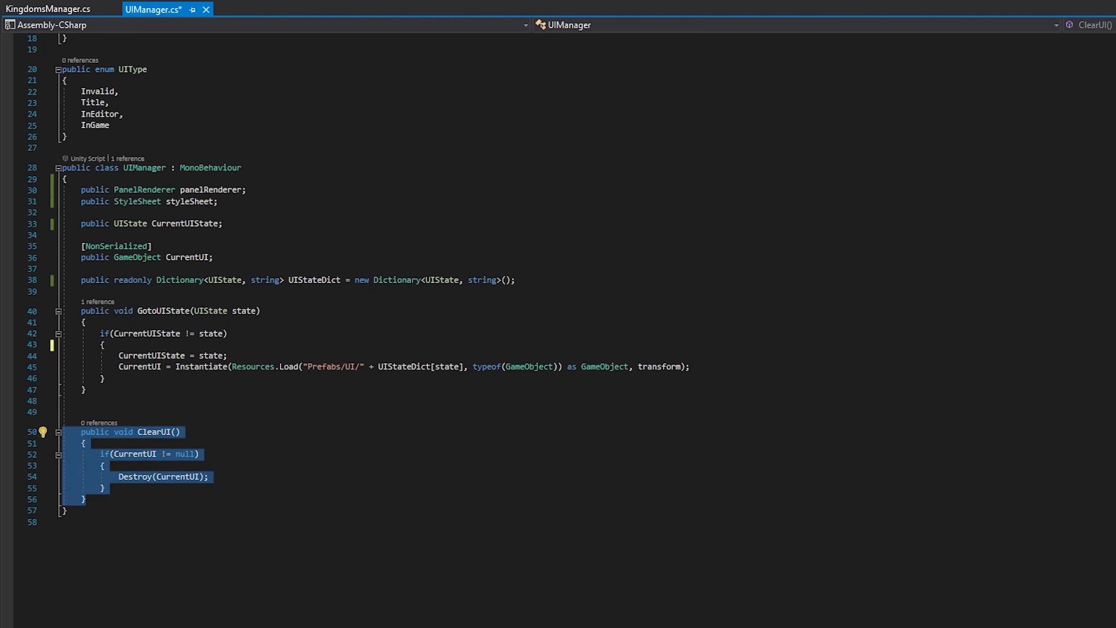
key("BackSpace")
key("BackSpace")
key("BackSpace")
key("BackSpace")
left_click(244, 238)
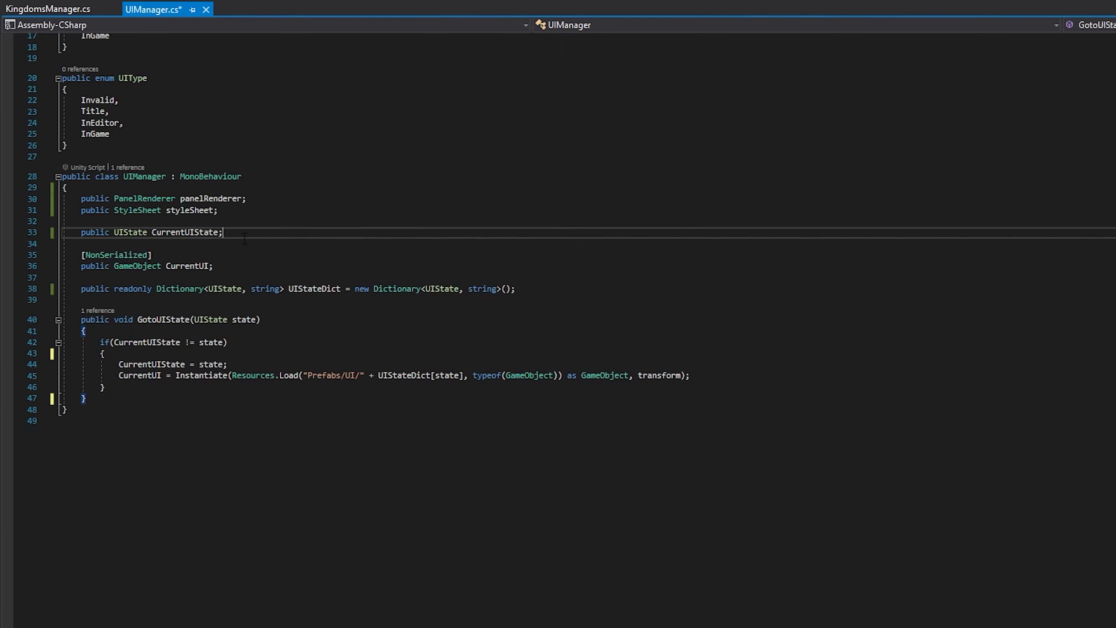
key("ctrl+s")
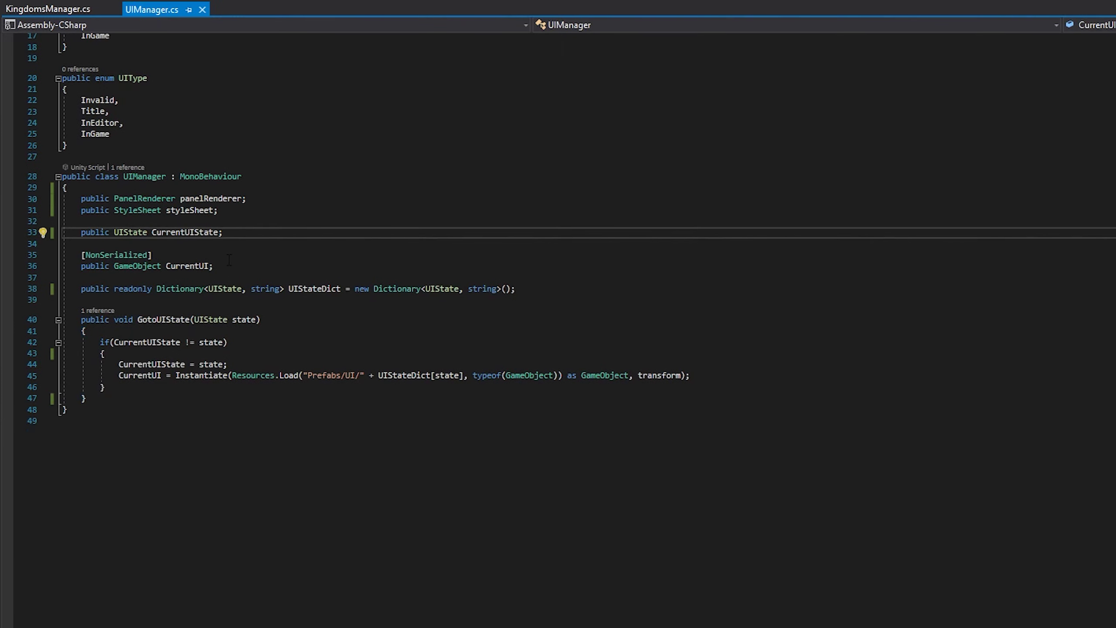
Delete the CurrentUI field and its Instantiate line in GotoUIState, then return to Unity.
mouse_move(198, 266)
left_click_drag(215, 266, 30, 253)
key("BackSpace")
key("BackSpace")
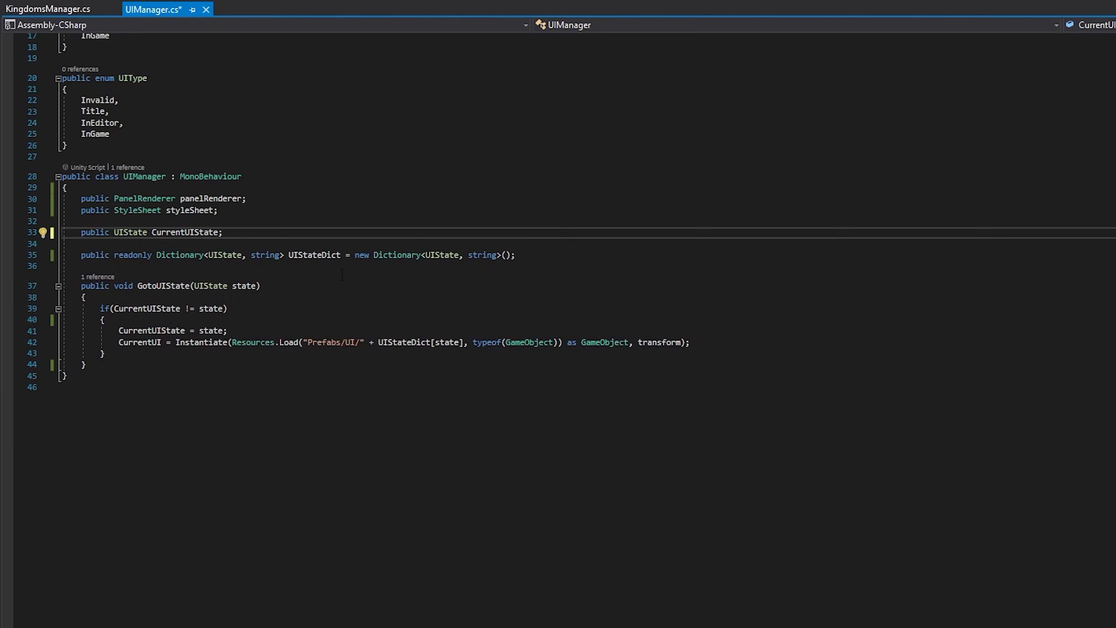
key("ctrl+s")
left_click(273, 286)
left_click_drag(743, 342, 743, 331)
key("BackSpace")
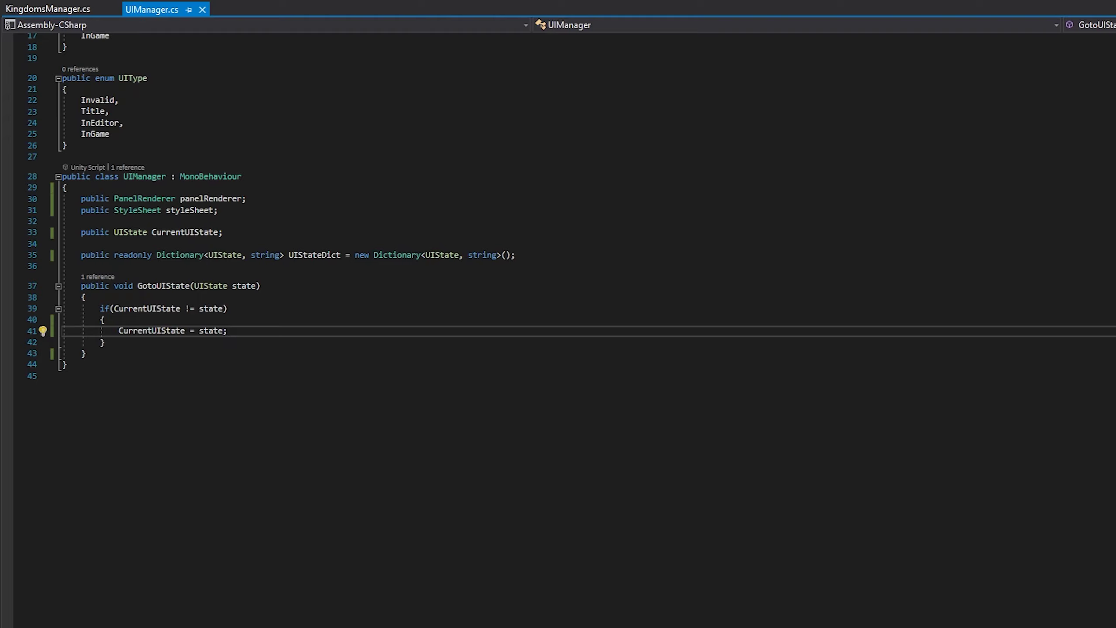
key("alt+Tab")
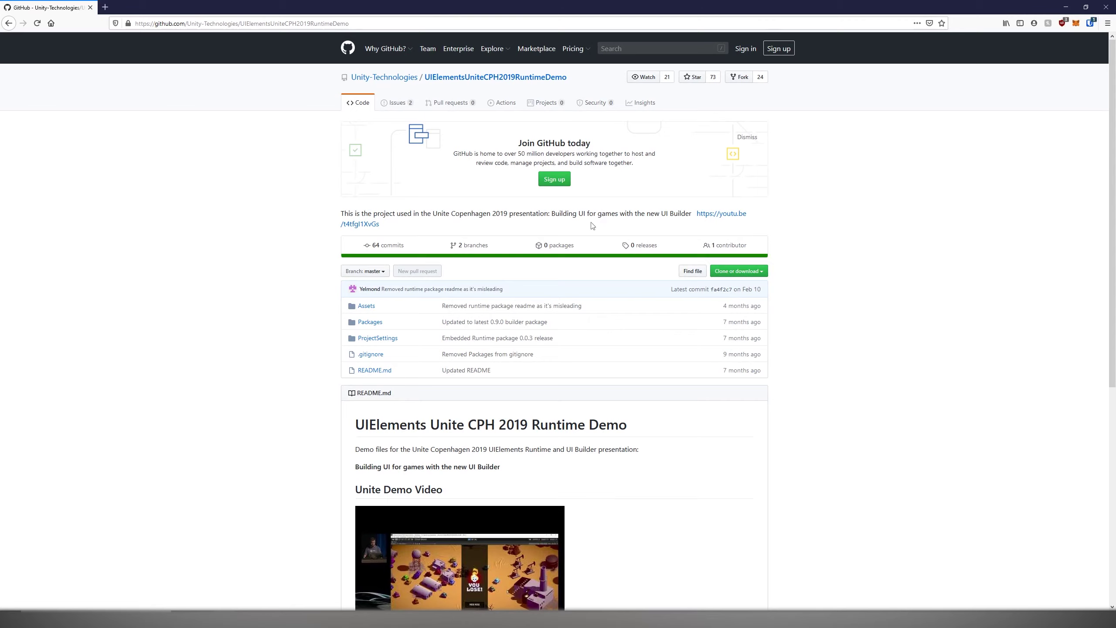
Browse the demo repo's Assets folder, then download UIElementsUniteCPH2019RuntimeDemo as a ZIP.
scroll(585, 242, "down", 8)
scroll(528, 325, "up", 4)
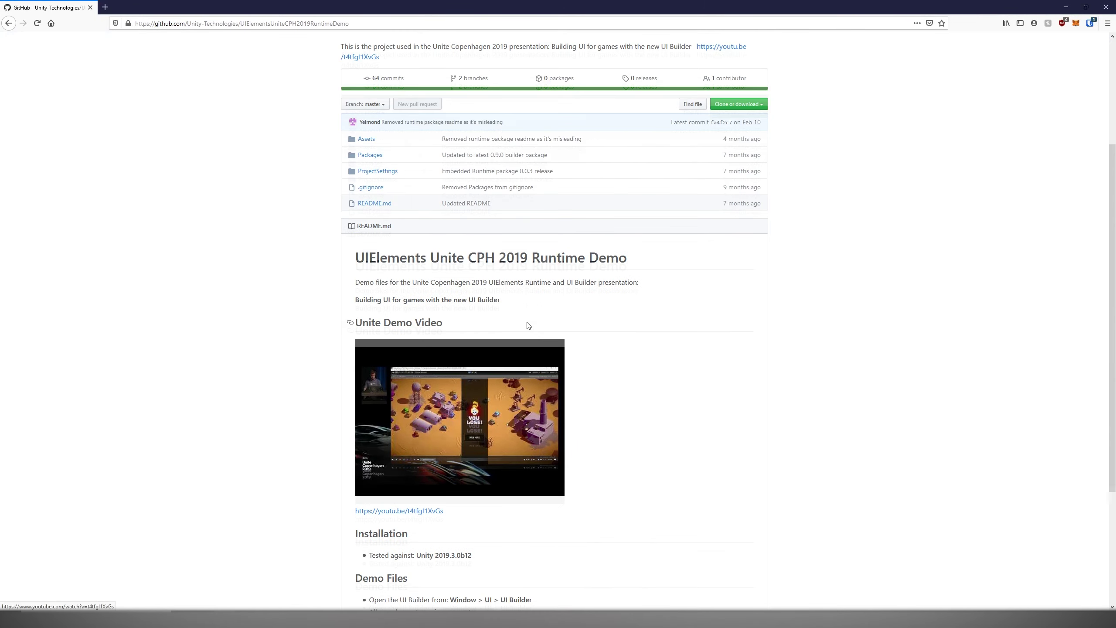
scroll(528, 326, "up", 4)
left_click(367, 304)
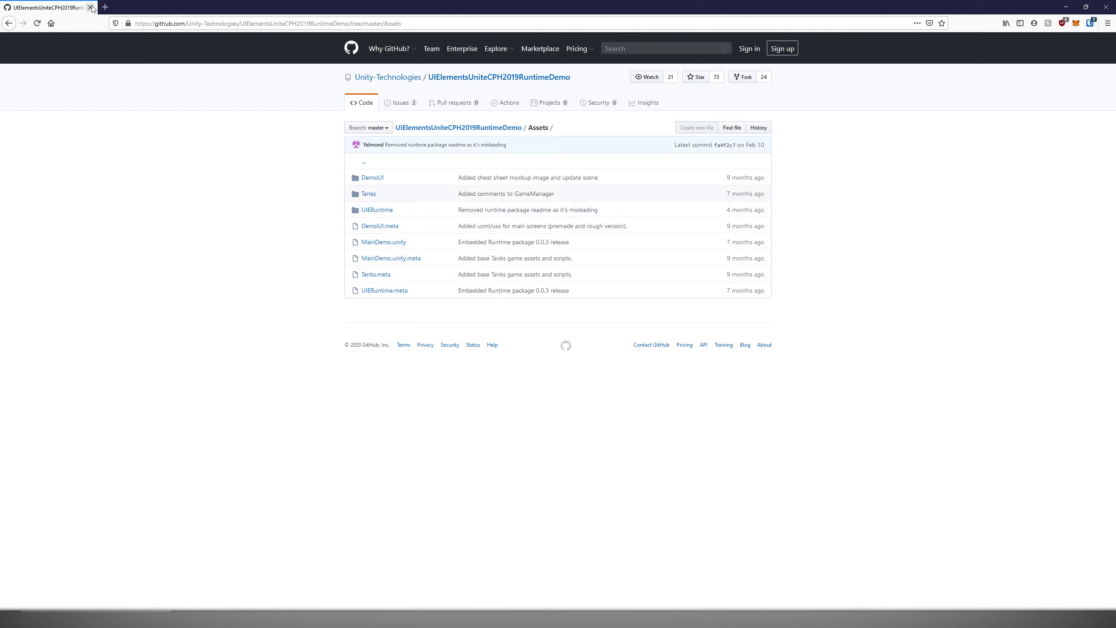
left_click(499, 77)
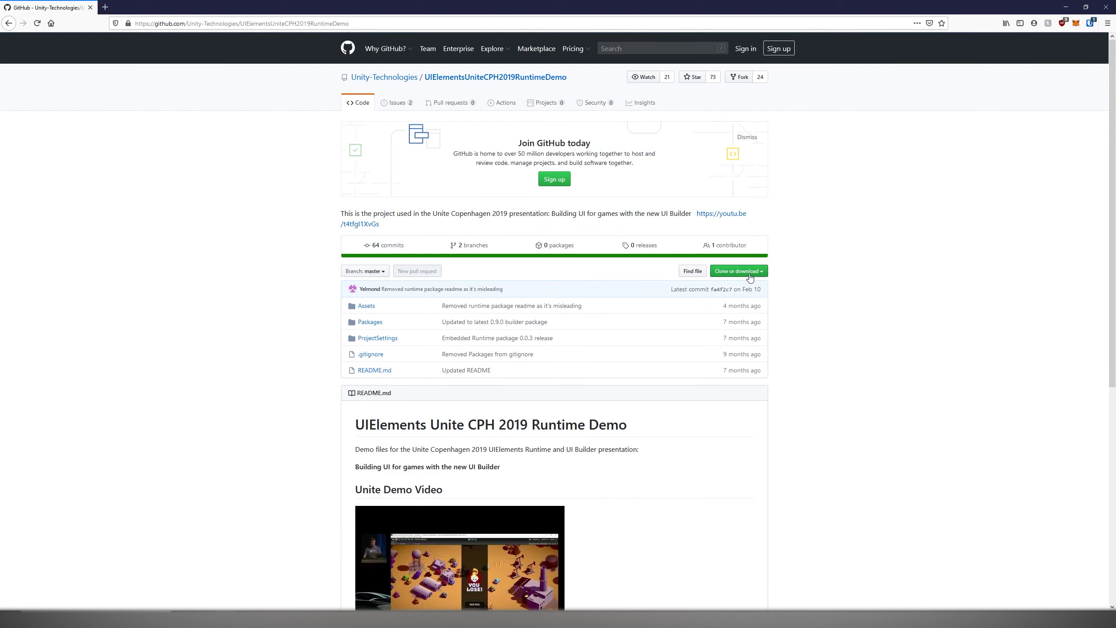
left_click(749, 272)
left_click(730, 343)
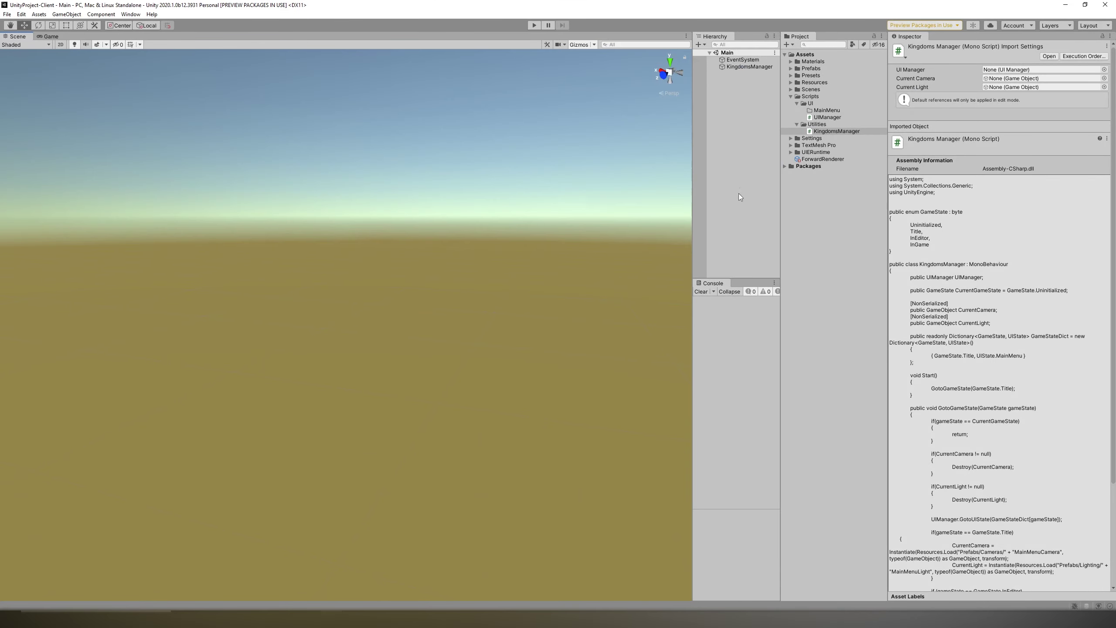
Verify in Package Manager that UI Builder 0.11.2-preview is installed, then select KingdomsManager.
left_click(739, 194)
left_click(131, 14)
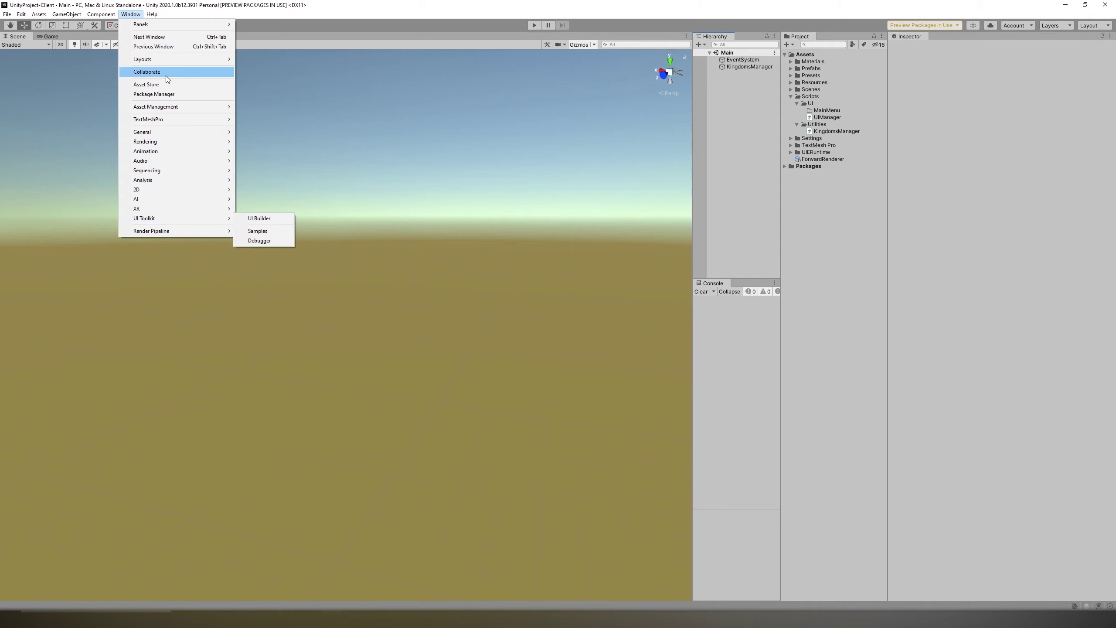
left_click(181, 92)
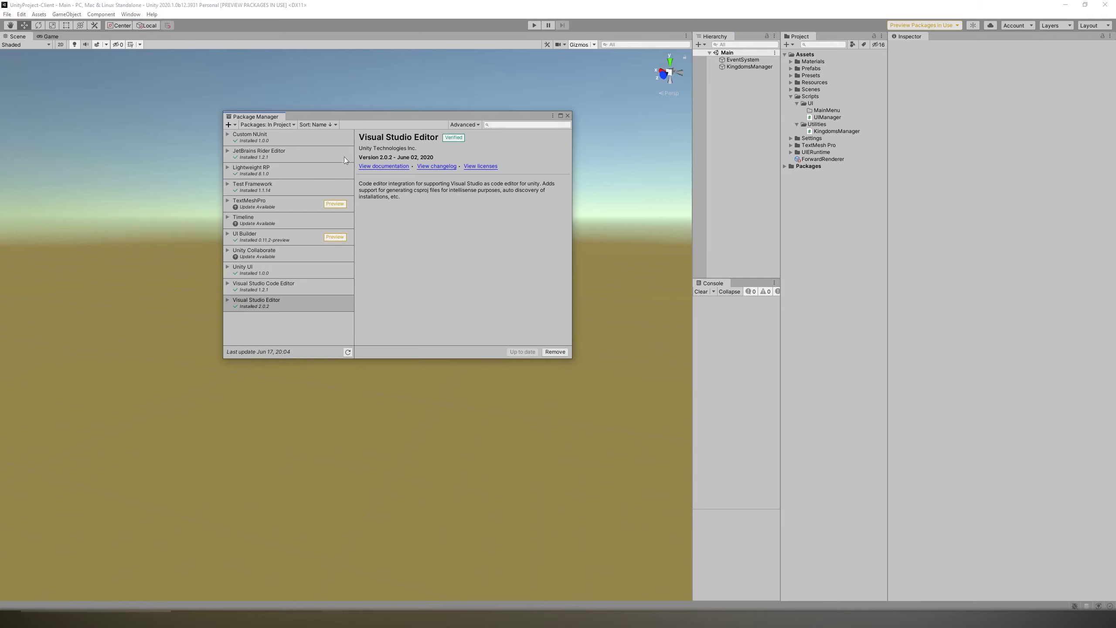
left_click(262, 125)
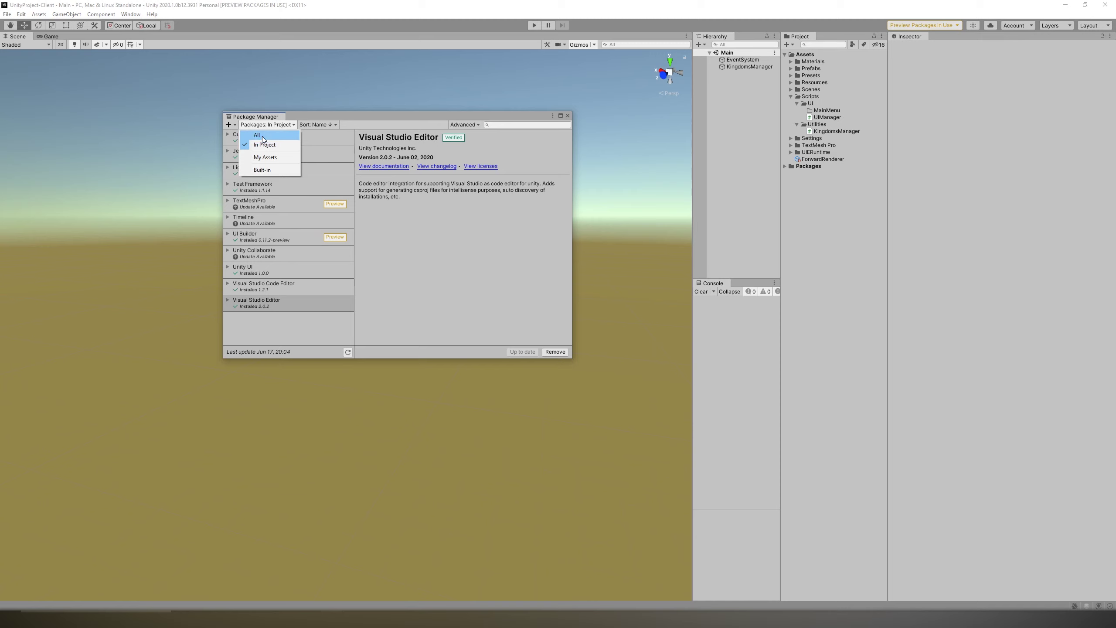
left_click(262, 250)
left_click(258, 239)
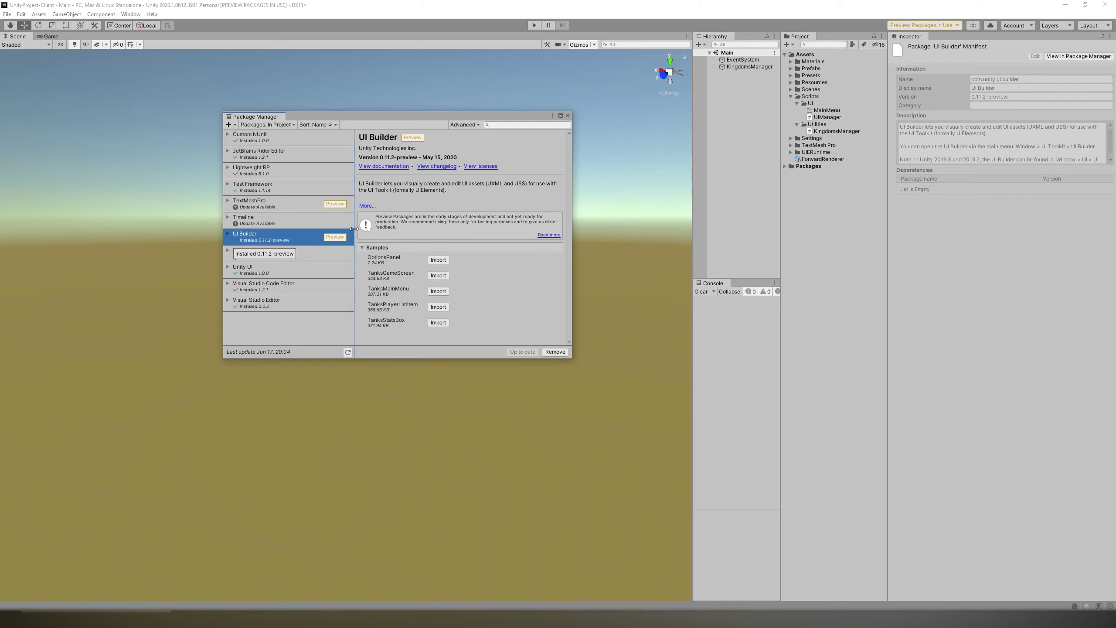
left_click(567, 116)
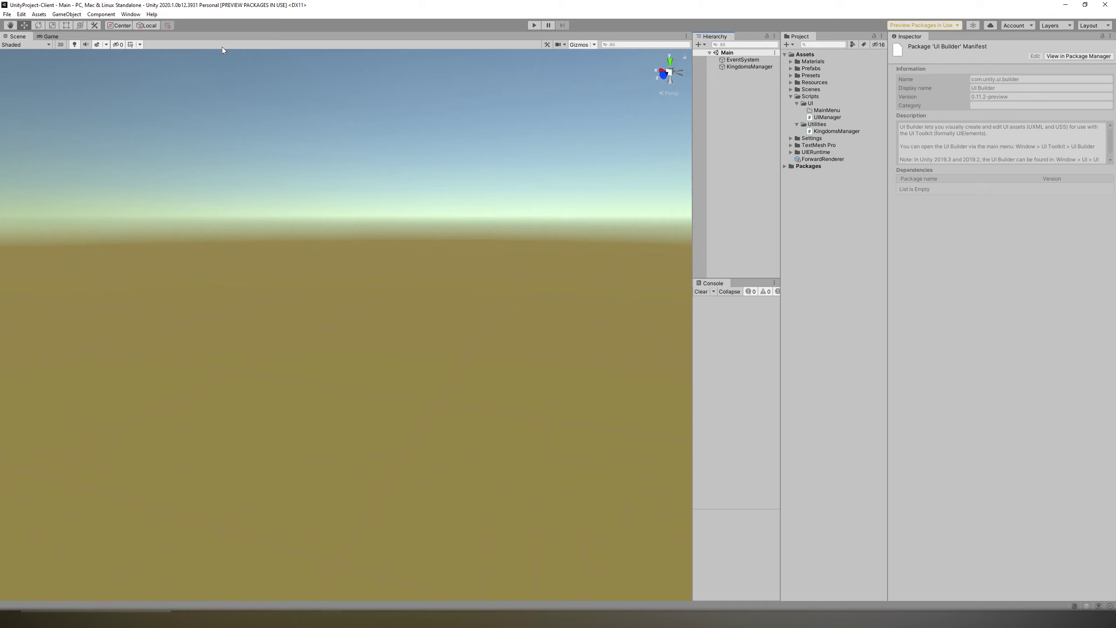
left_click(743, 65)
Open UI Toolkit's UI Builder, dock it beneath the Scene view, enlarge it and centre its canvas.
left_click(128, 15)
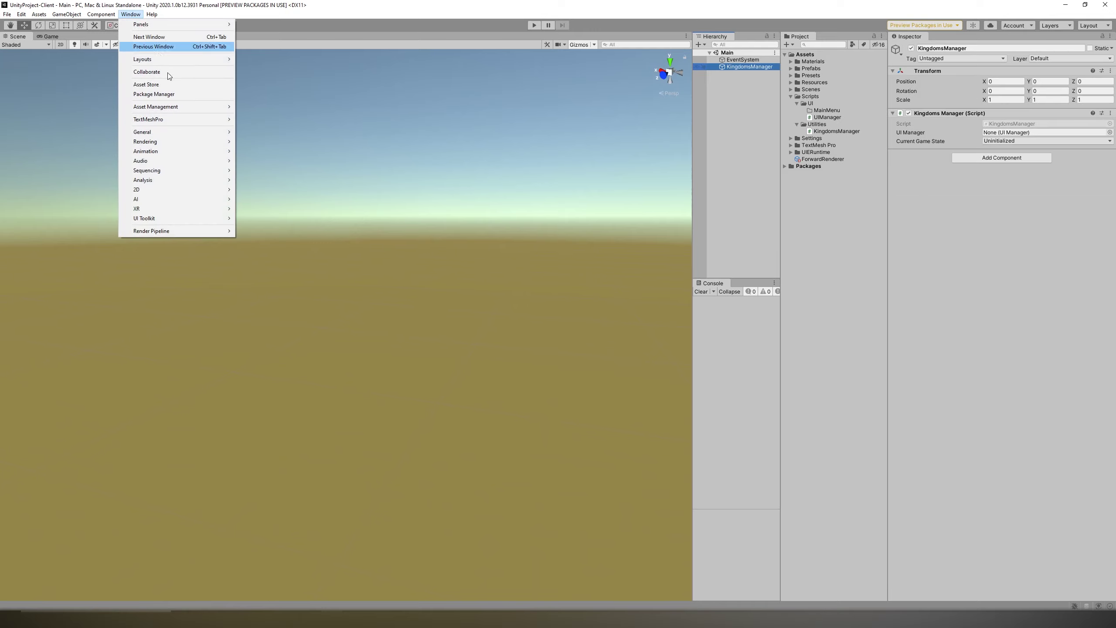
mouse_move(188, 216)
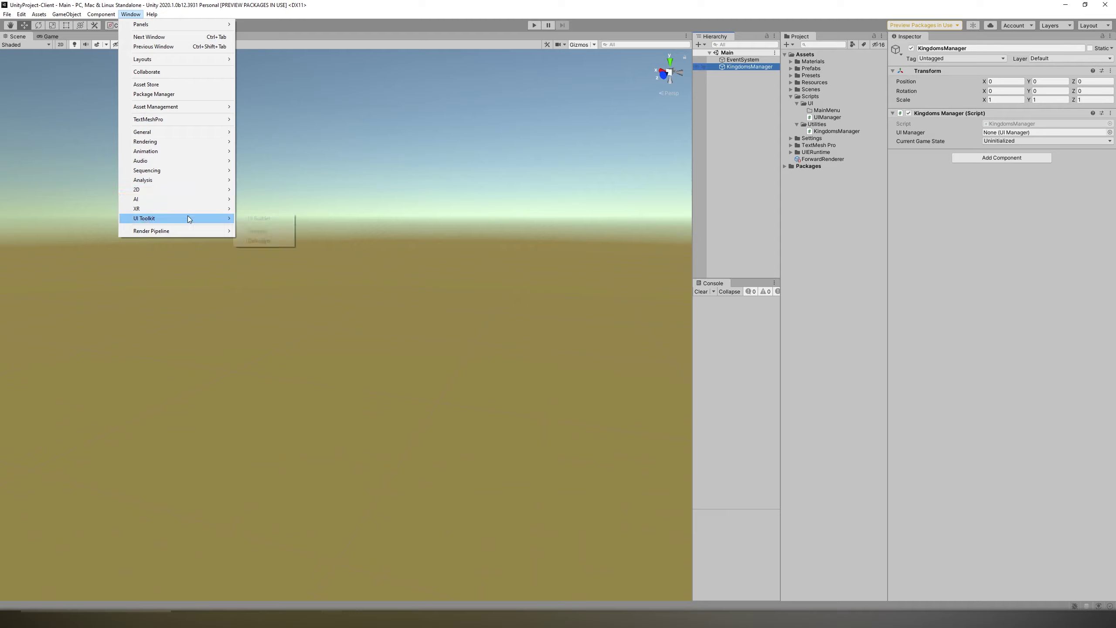
left_click(258, 220)
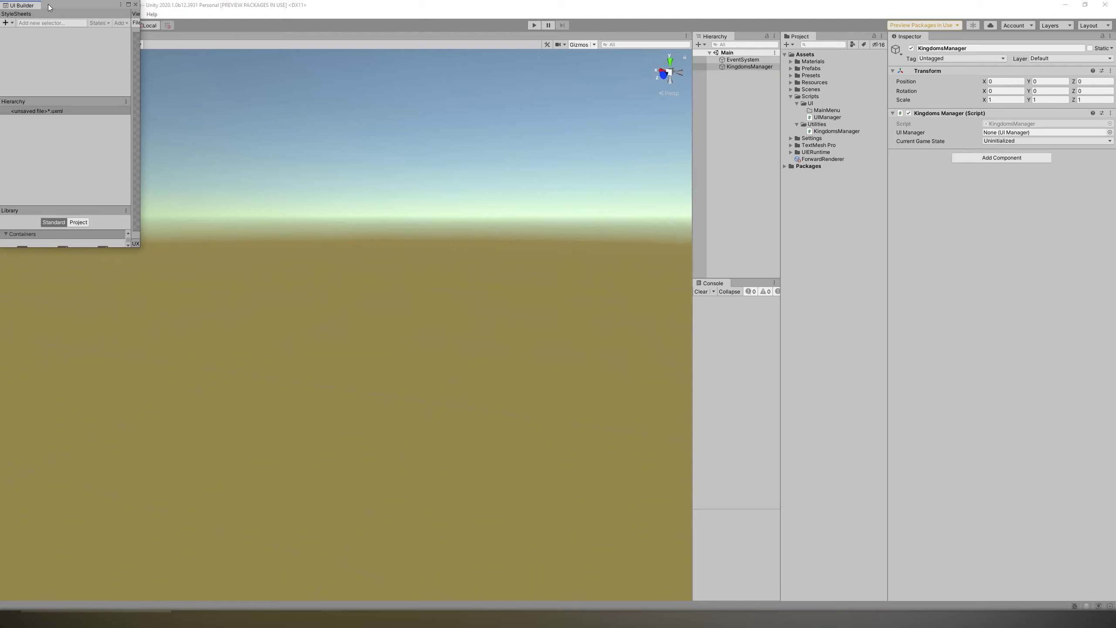
left_click_drag(53, 9, 327, 525)
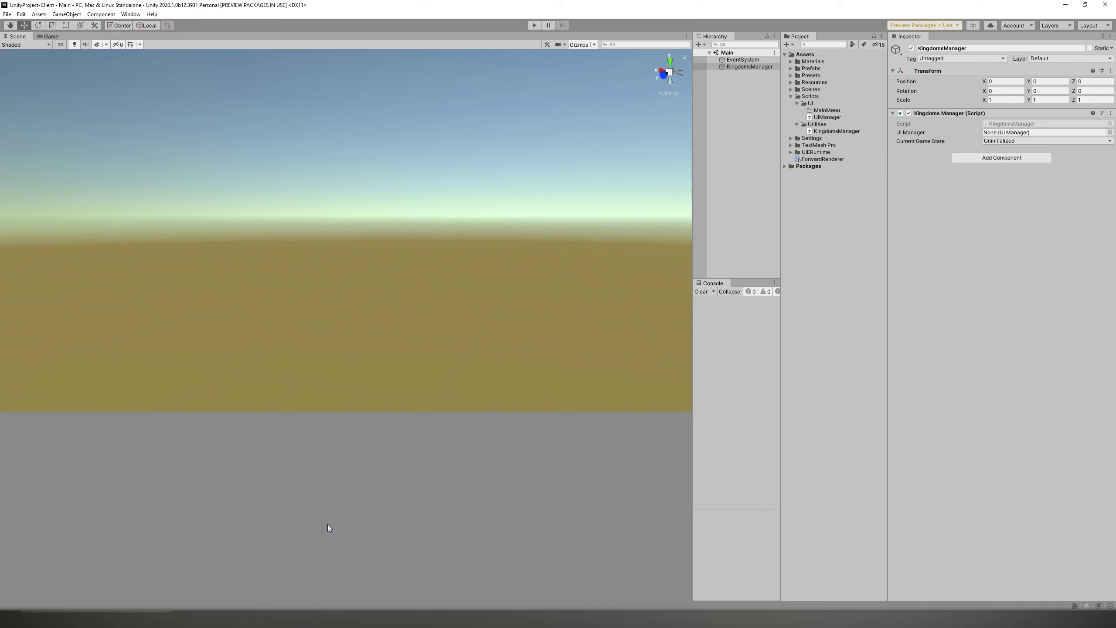
left_click_drag(298, 411, 326, 216)
left_click(296, 314)
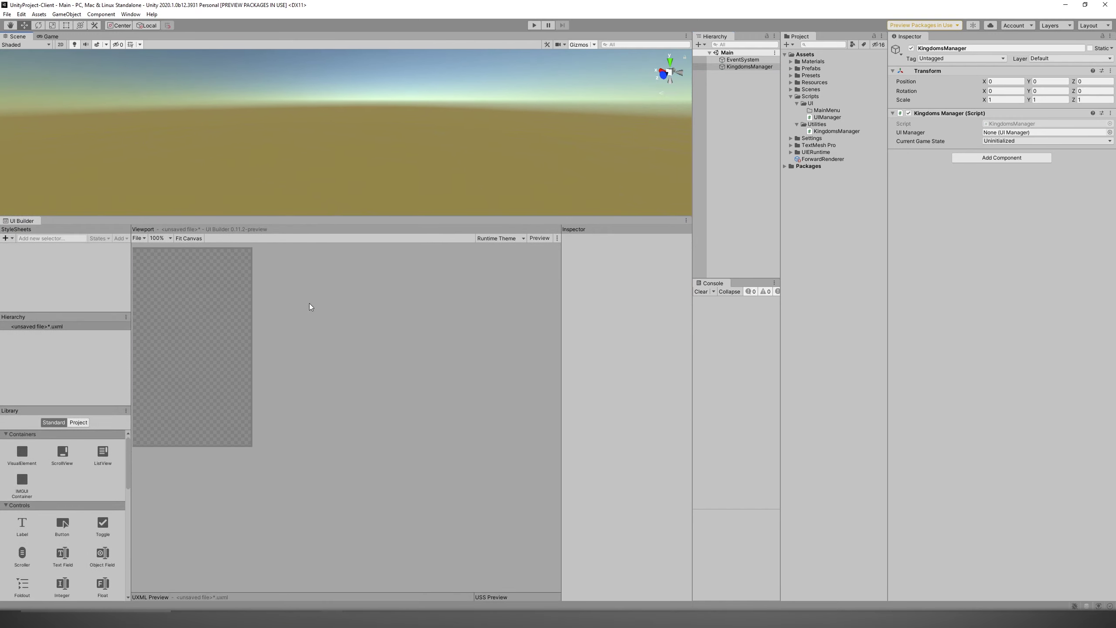
middle_click_drag(475, 337, 485, 358)
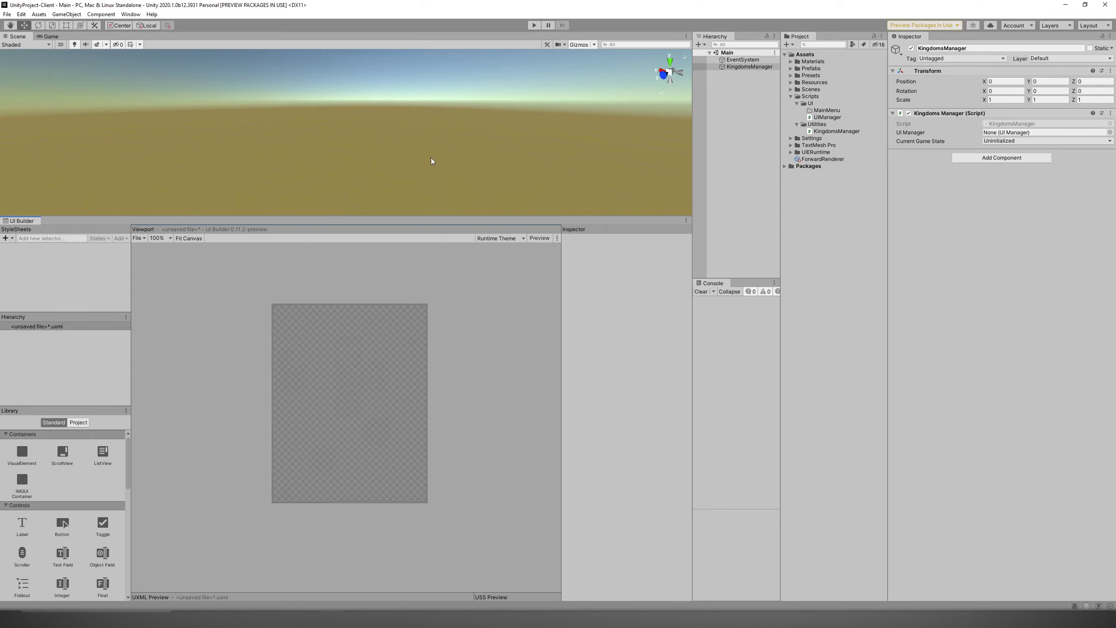
Create an empty child object named UI under KingdomsManager.
left_click_drag(464, 215, 473, 256)
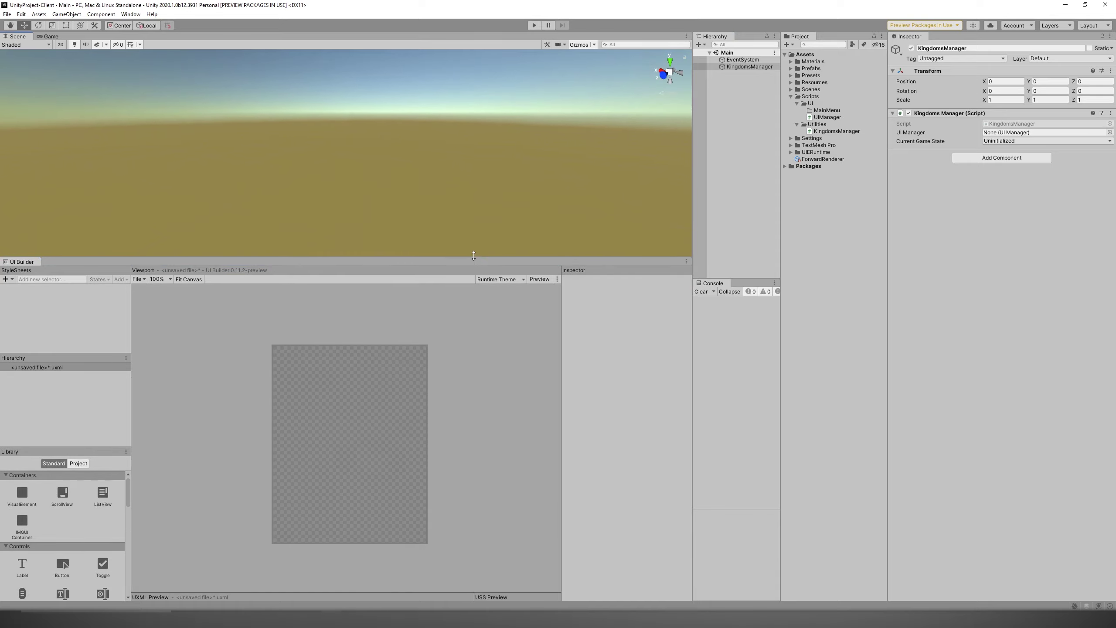
right_click(731, 67)
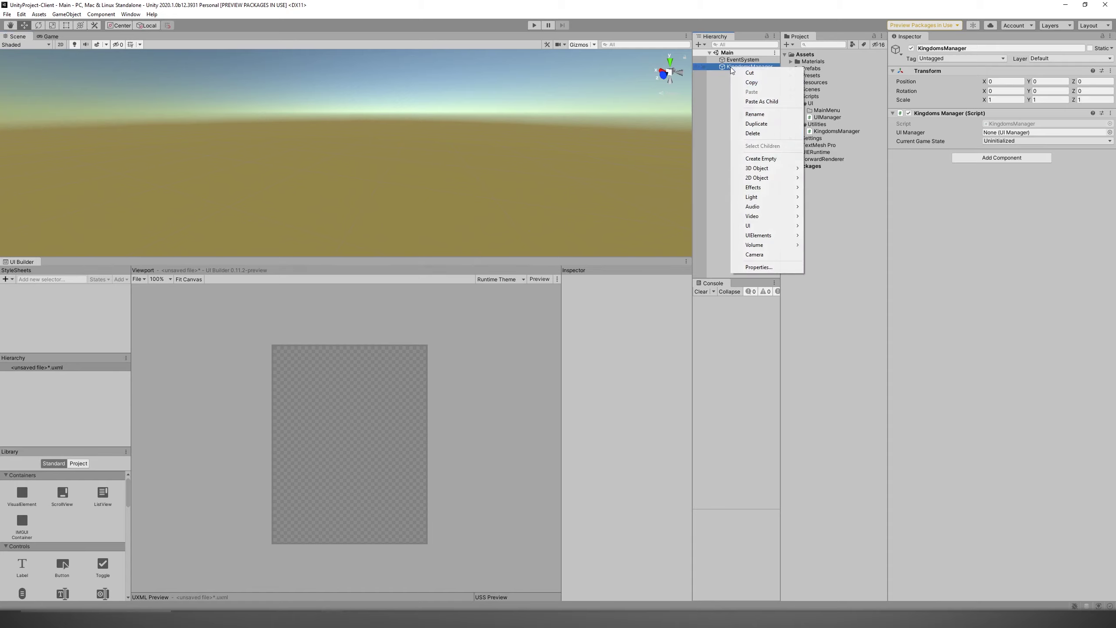
left_click(769, 159)
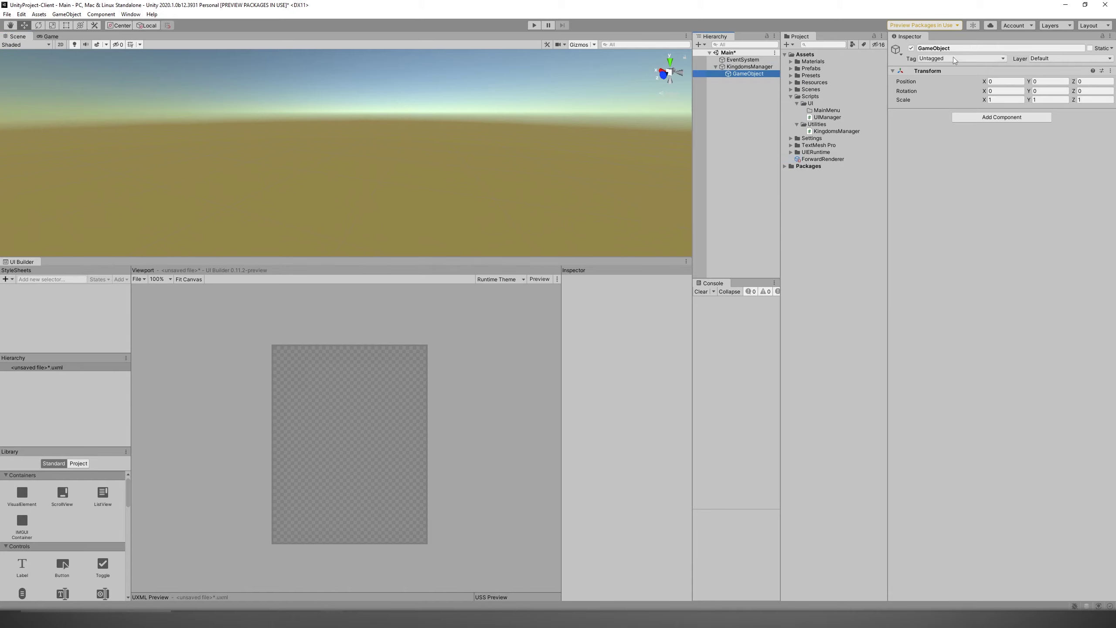
left_click(968, 47)
type("UI")
key("Return")
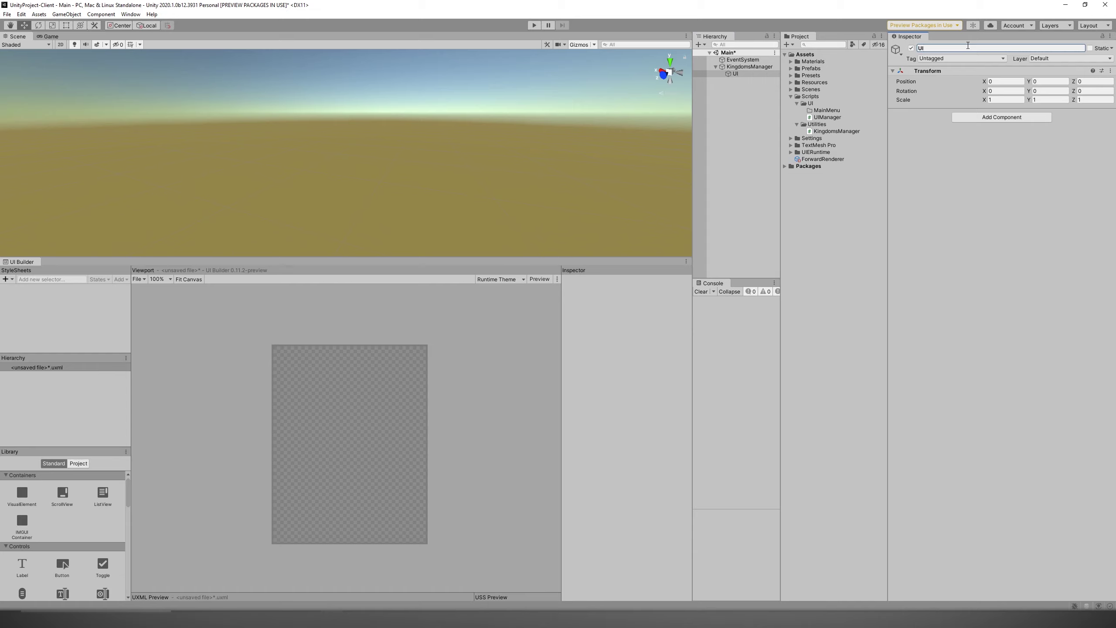
Attach the UIManager script to the UI object.
left_click(747, 59)
left_click(750, 67)
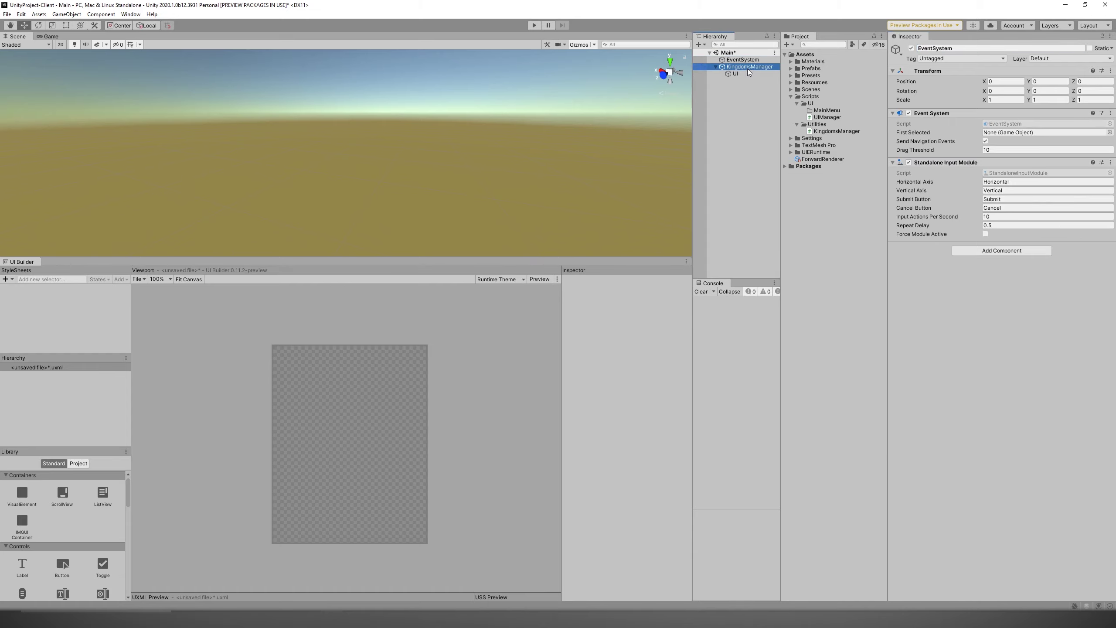
left_click(735, 73)
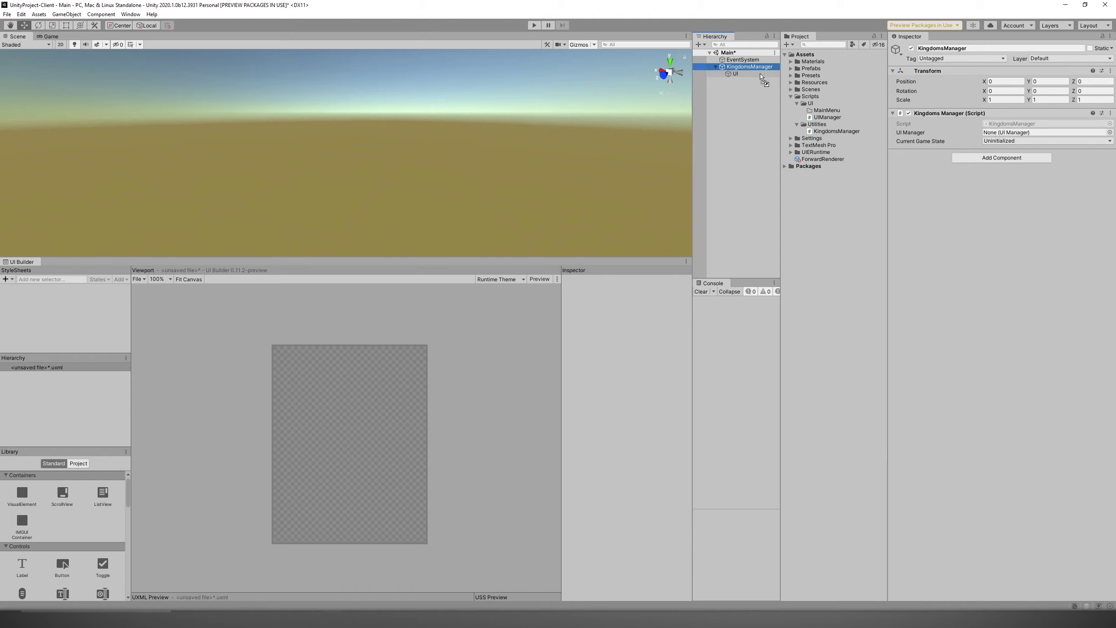
left_click_drag(828, 117, 1015, 161)
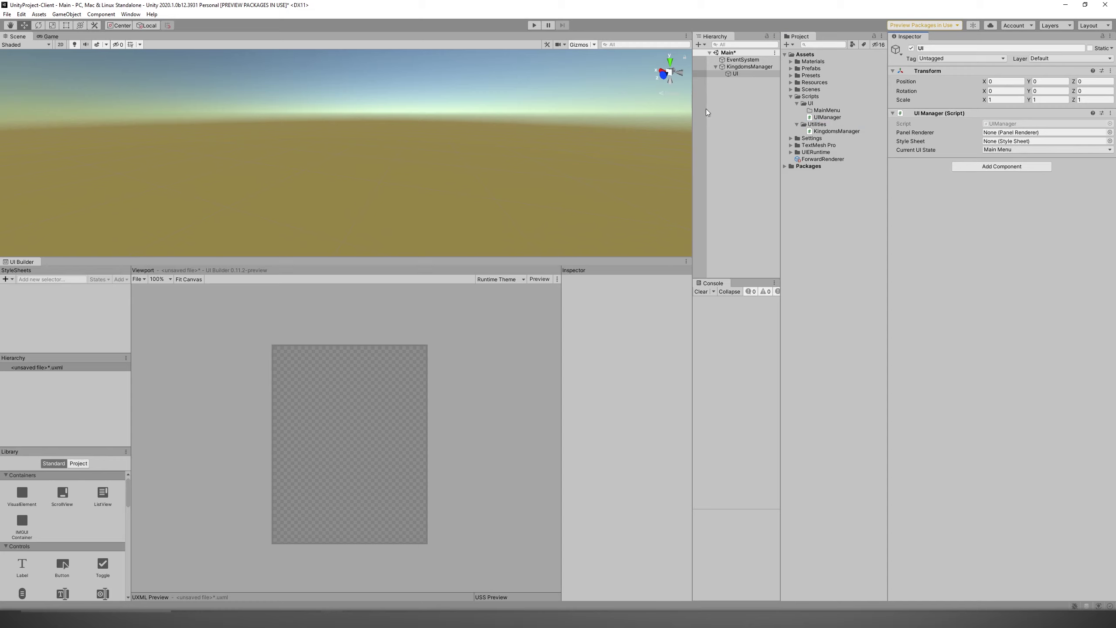
Save the Main scene and create an empty child named UIPanel under UI.
left_click(736, 107)
key("ctrl+s")
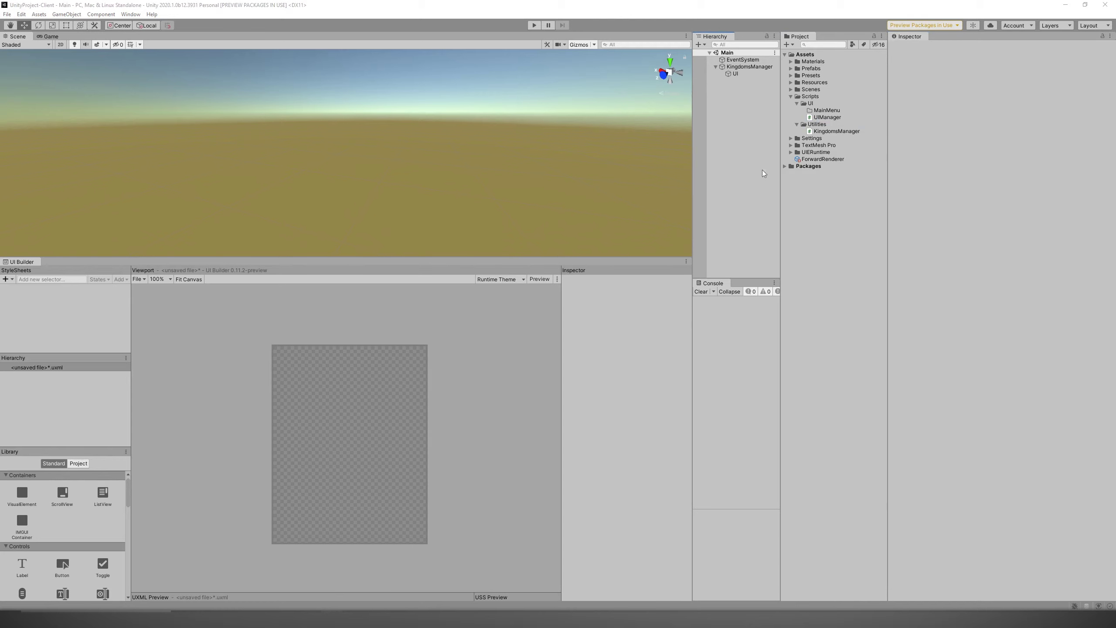
left_click(736, 73)
right_click(735, 74)
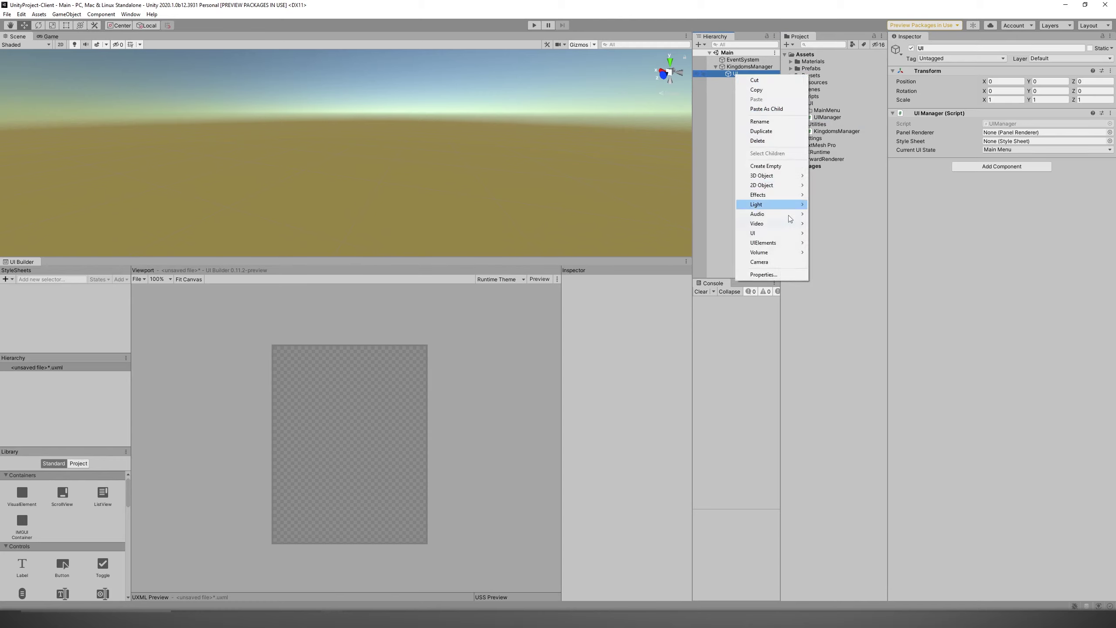
left_click(787, 167)
left_click(982, 47)
type("UIPanel")
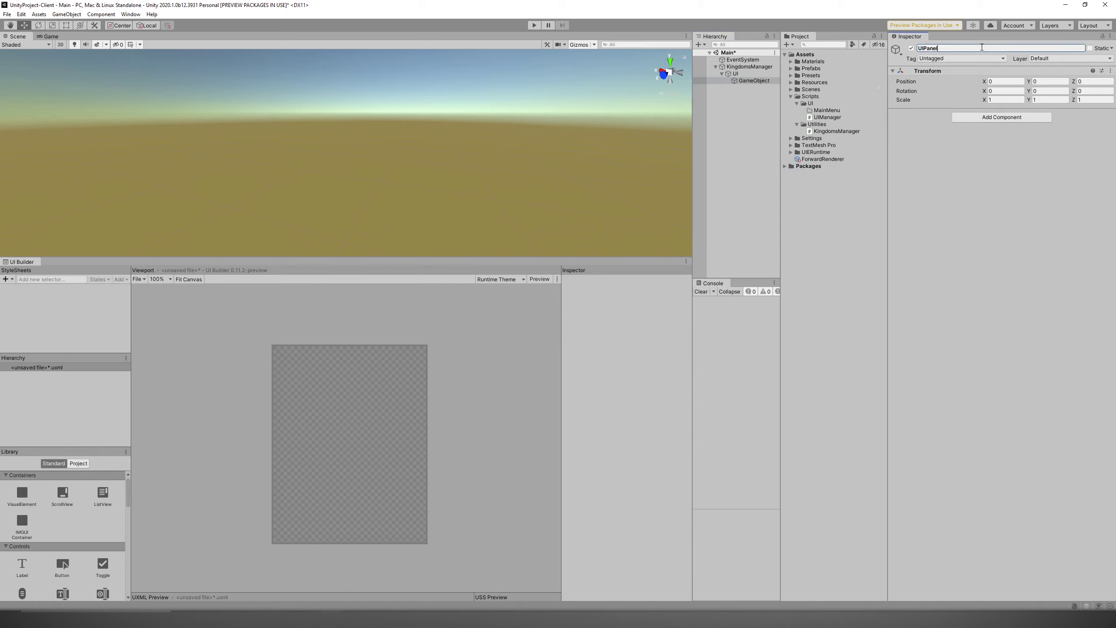
key("Return")
Add Panel Scaler and Panel Renderer components to UIPanel.
left_click(1004, 117)
type("Pan")
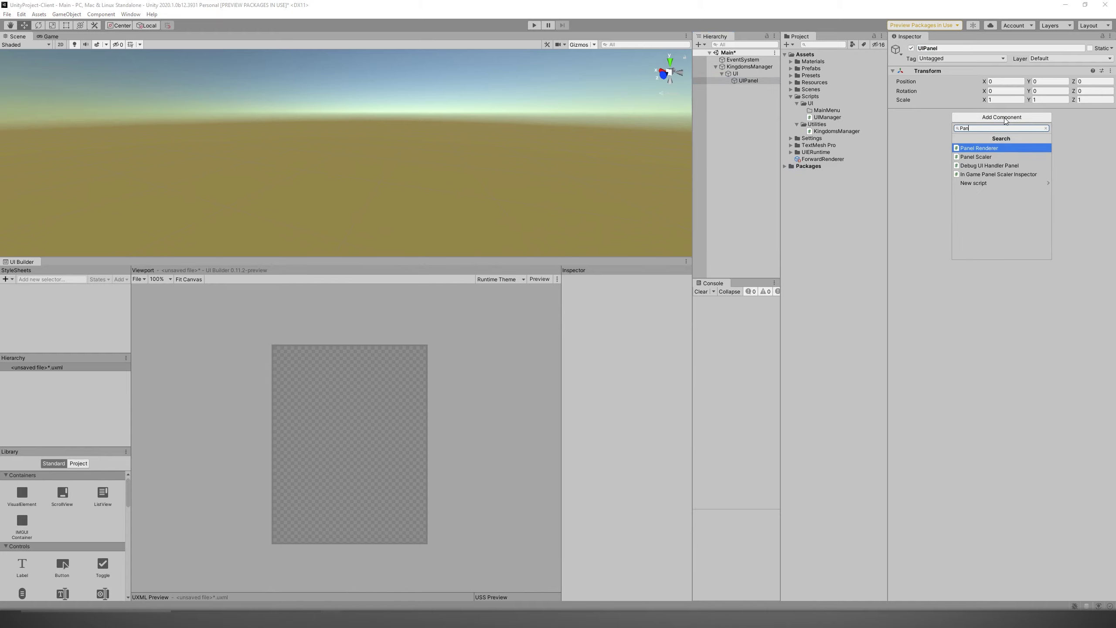
key("Down")
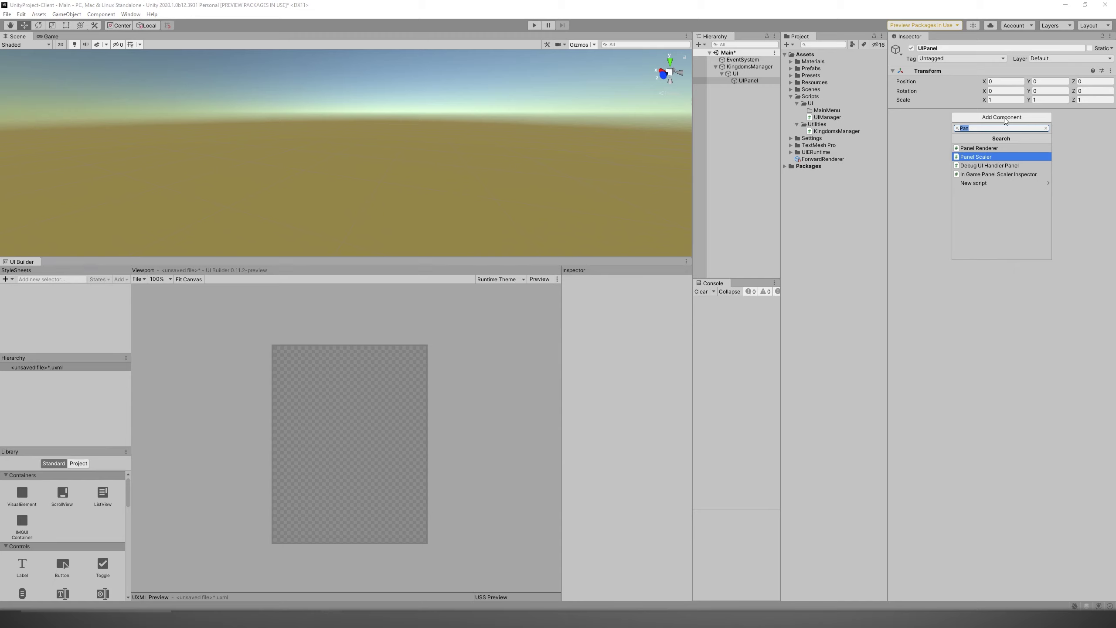
key("Return")
left_click(1006, 149)
key("Up")
key("Return")
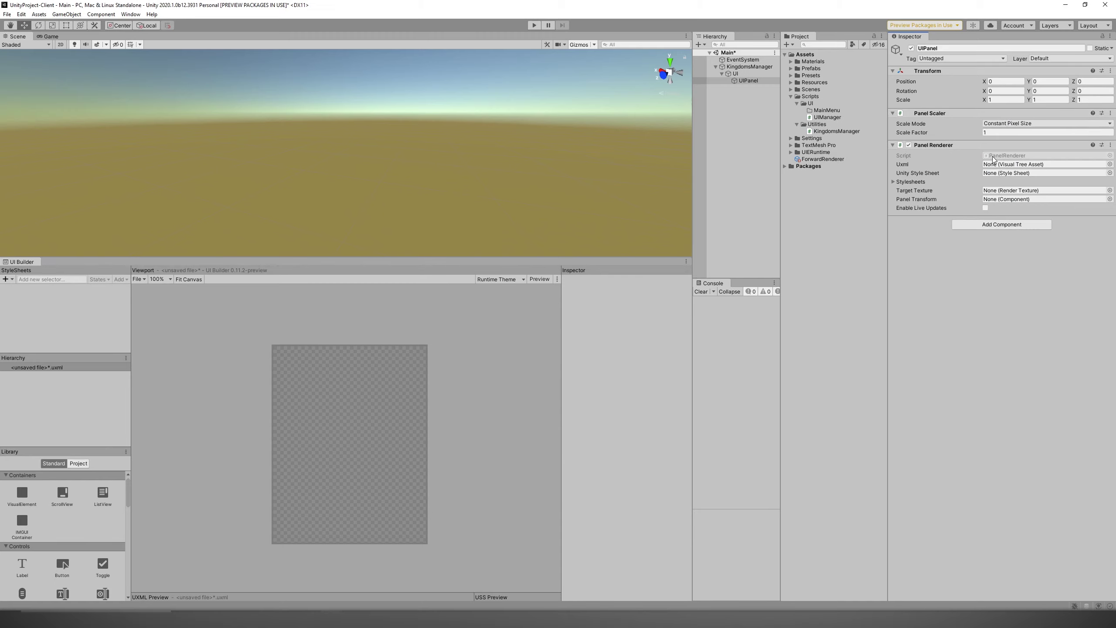
Add an Event System component to UIPanel.
left_click(998, 225)
type("Event")
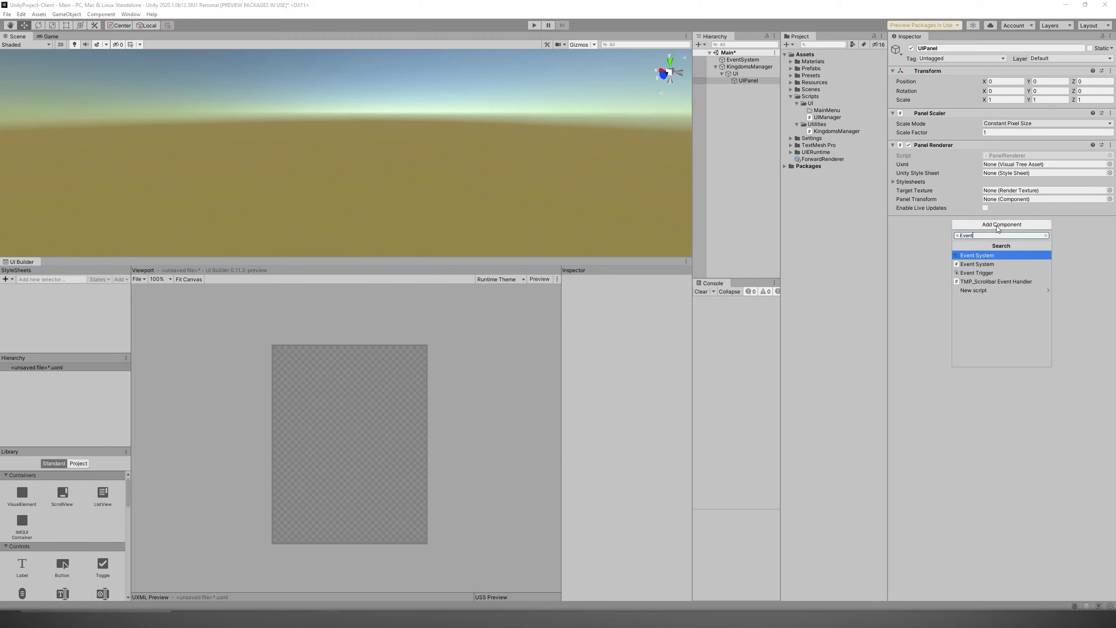
key("Down")
key("Return")
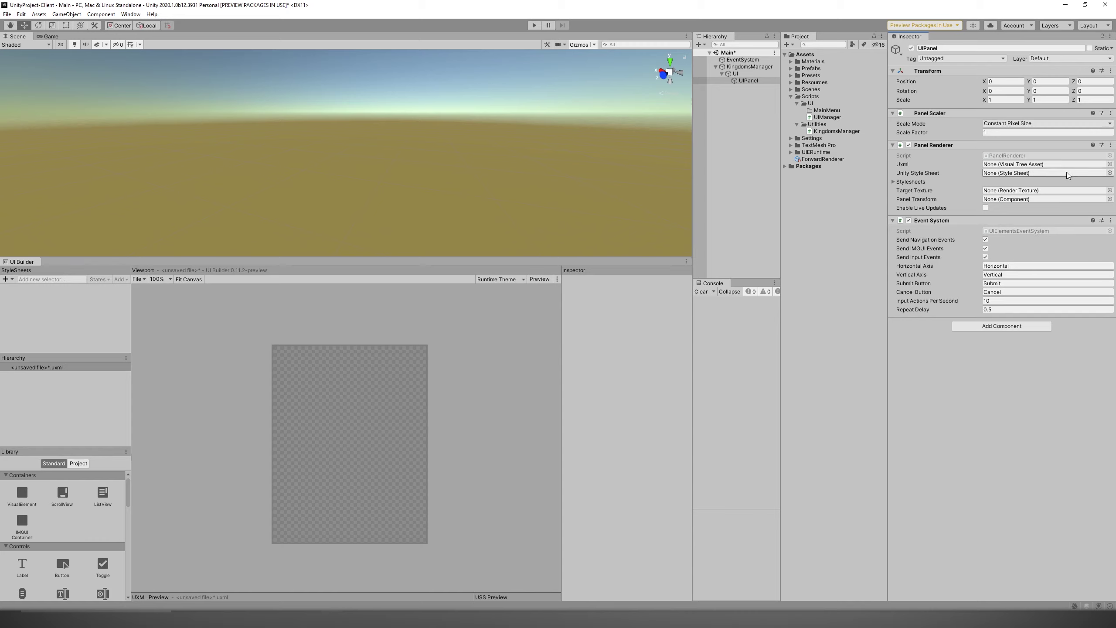
Assign Default.uss as the Panel Renderer's style sheet, leaving its Uxml slot empty.
left_click(1110, 172)
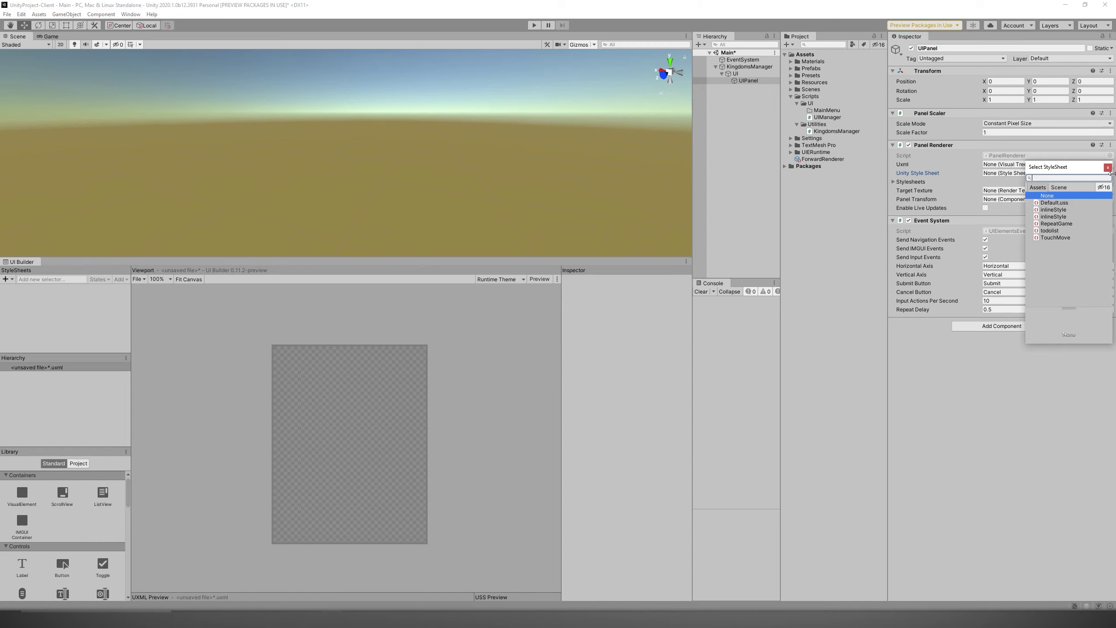
double_click(1065, 204)
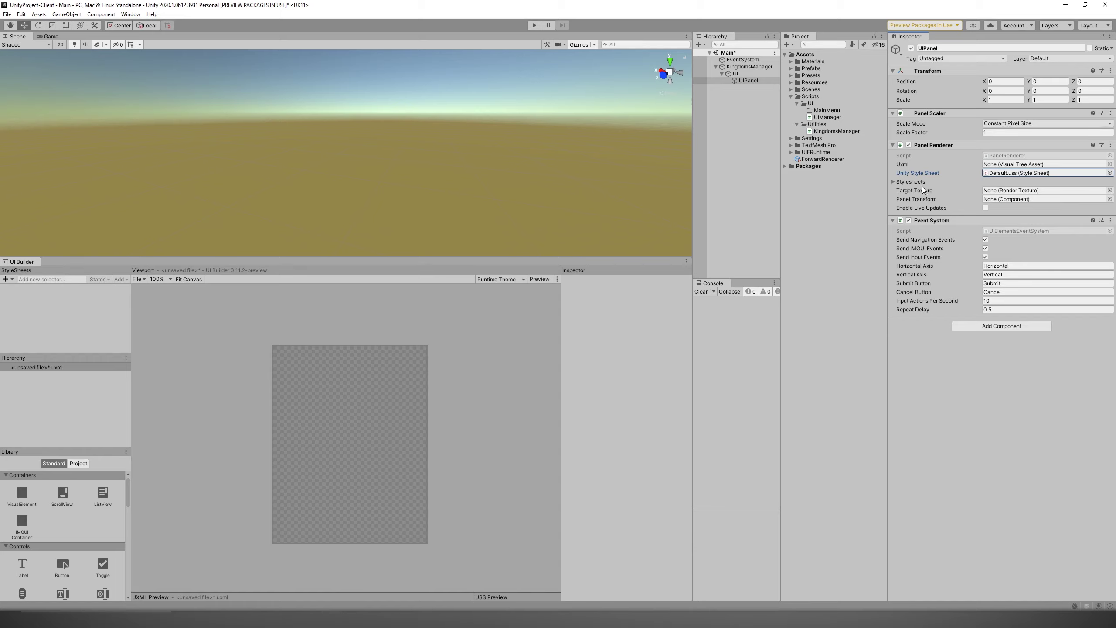
left_click(894, 182)
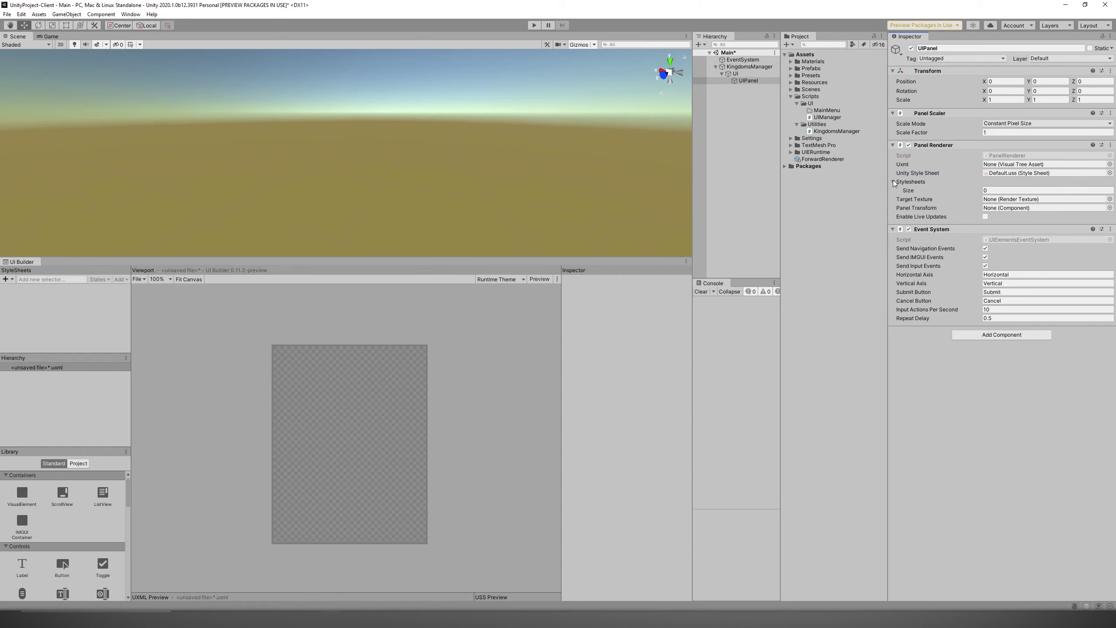
left_click(895, 182)
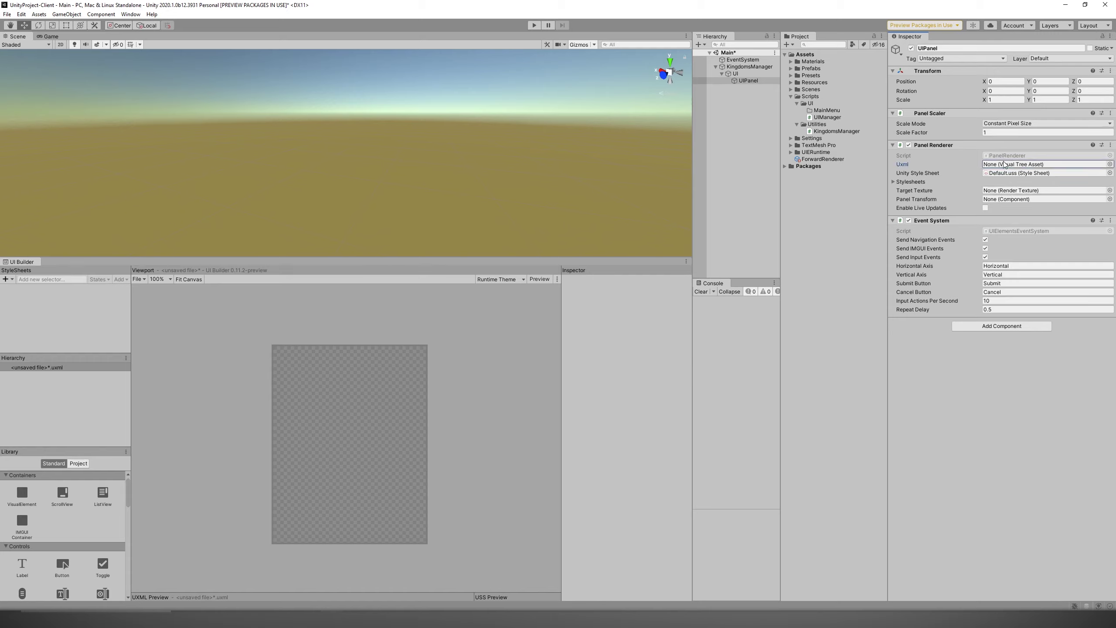
left_click(1024, 164)
Set Panel Scaler to Scale With Screen Size, reference 1920×1080, Match 1.
left_click(1005, 124)
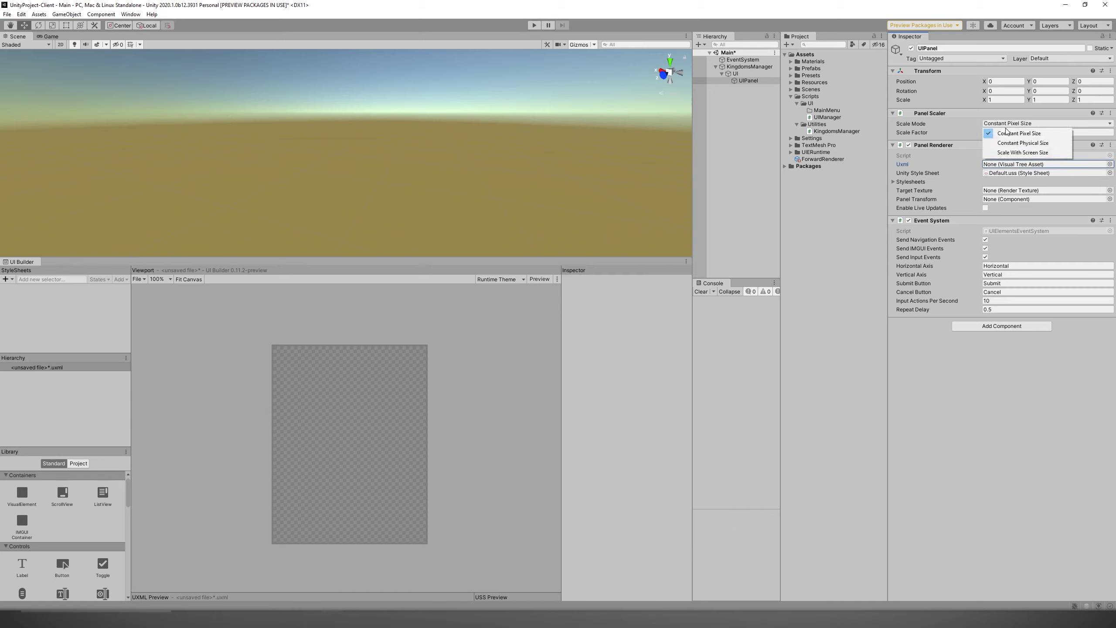
left_click(1023, 152)
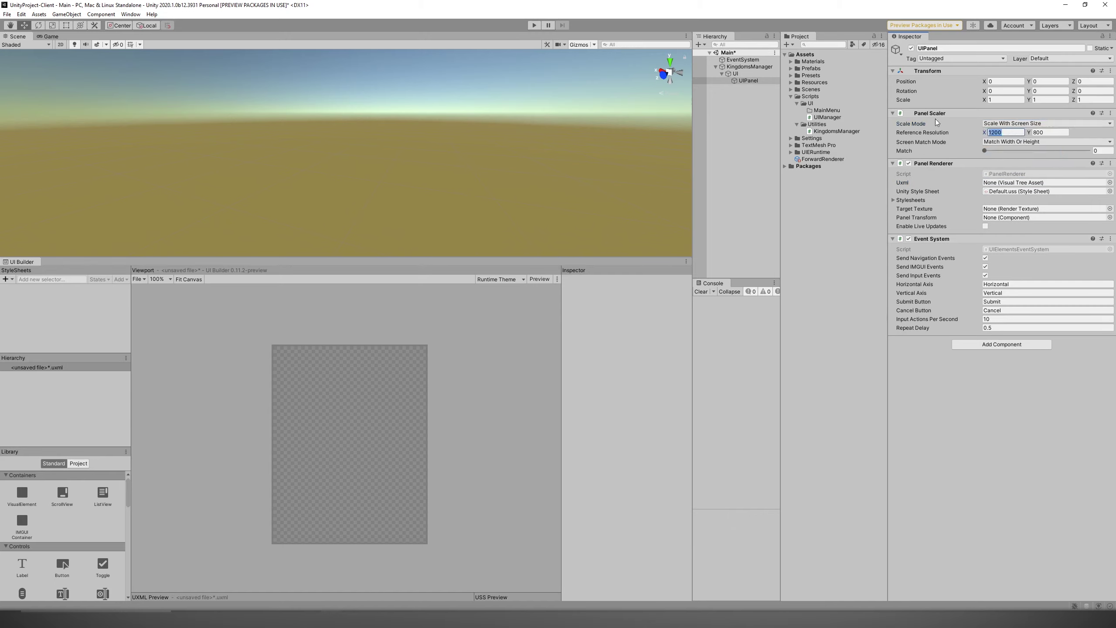
type("1920")
key("Tab")
type("10")
left_click_drag(985, 151, 1089, 151)
Expand the UI and Utilities script folders in the Project panel.
left_click(798, 111)
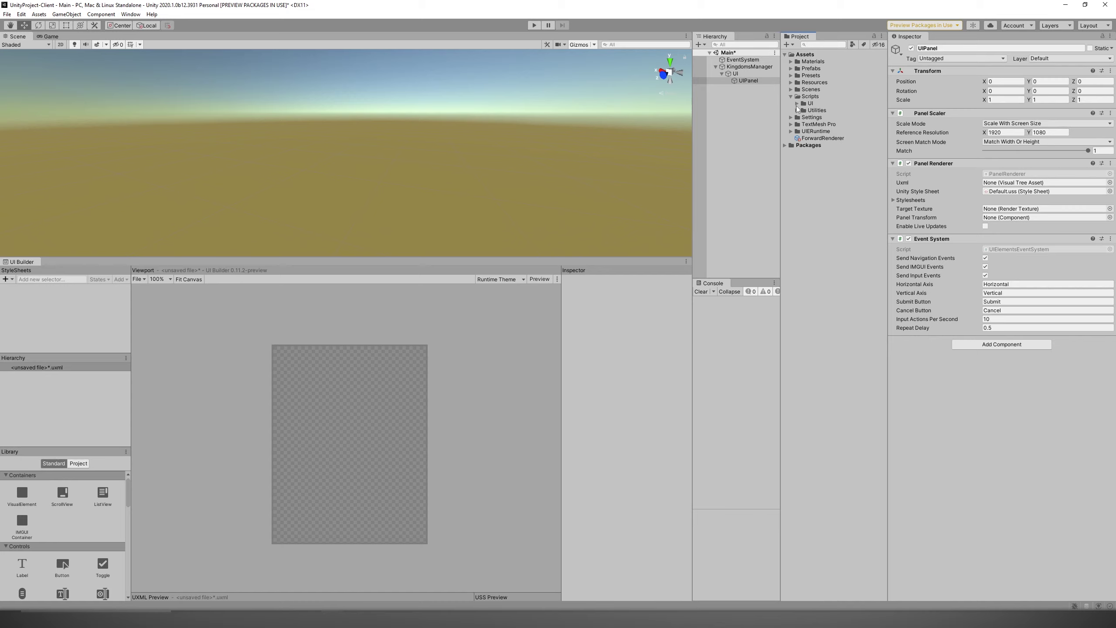
left_click(797, 103)
left_click(798, 125)
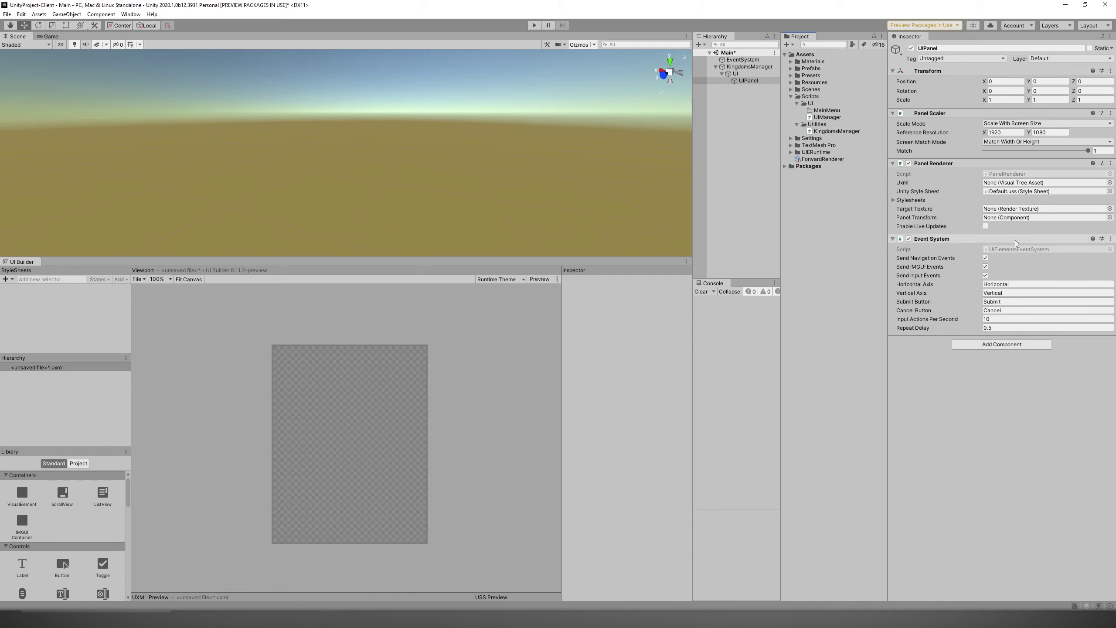
Set the UXML document's canvas size to width 1920 and height 1080.
left_click(988, 435)
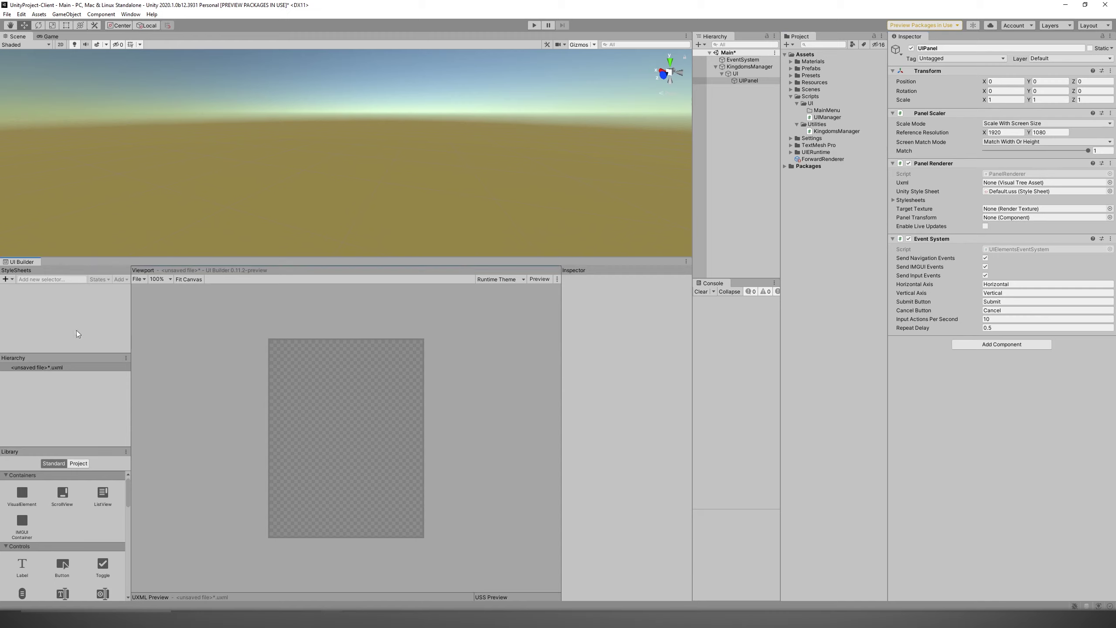
left_click(39, 367)
left_click(629, 297)
type("1")
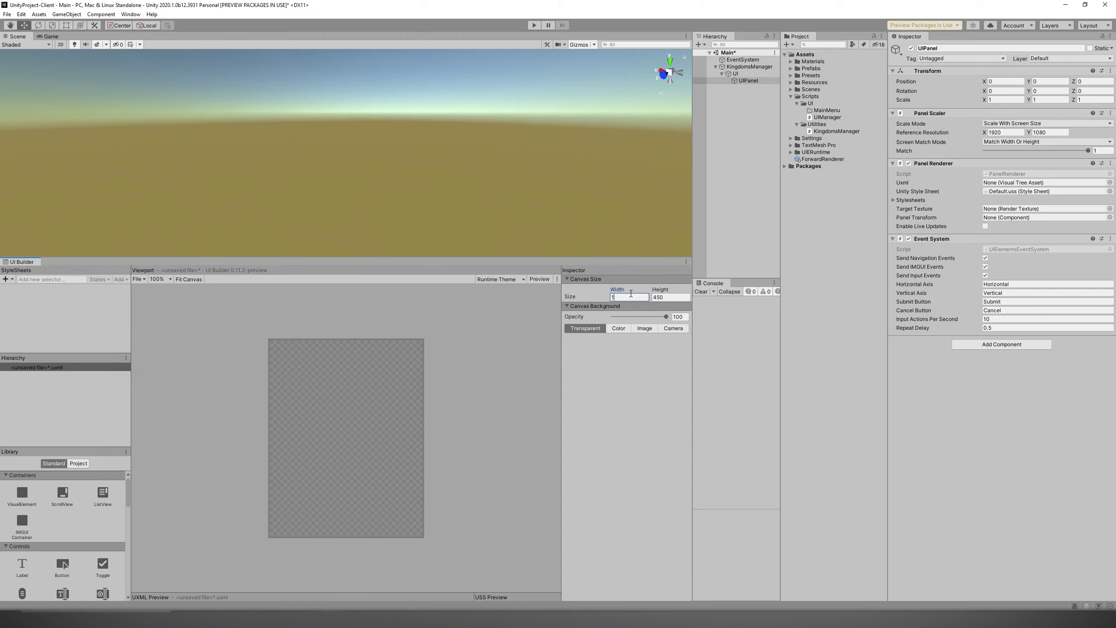
type("920")
key("Tab")
type("1080")
key("Return")
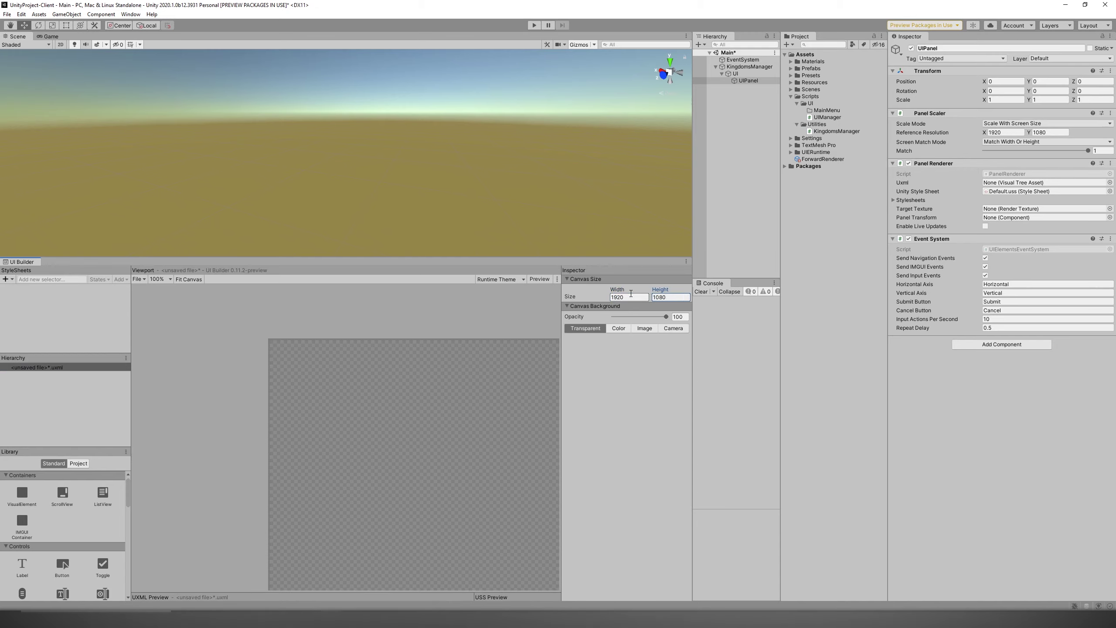
scroll(426, 351, "down", 4)
scroll(367, 352, "up", 3)
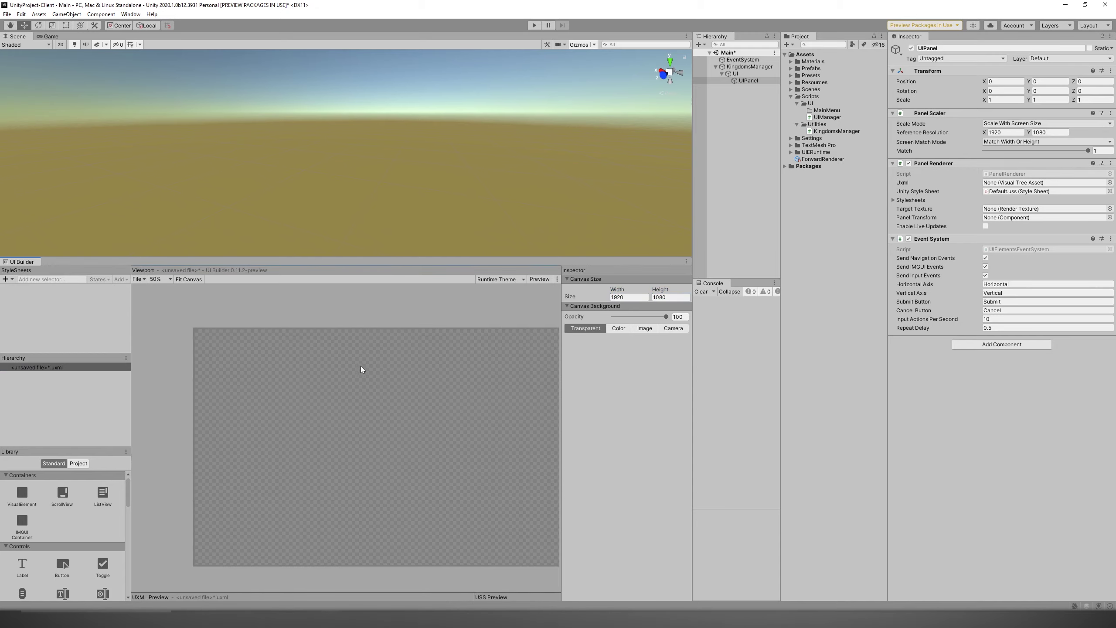
Pan the canvas and narrow the UI Builder's side panels.
middle_click_drag(307, 361, 302, 359)
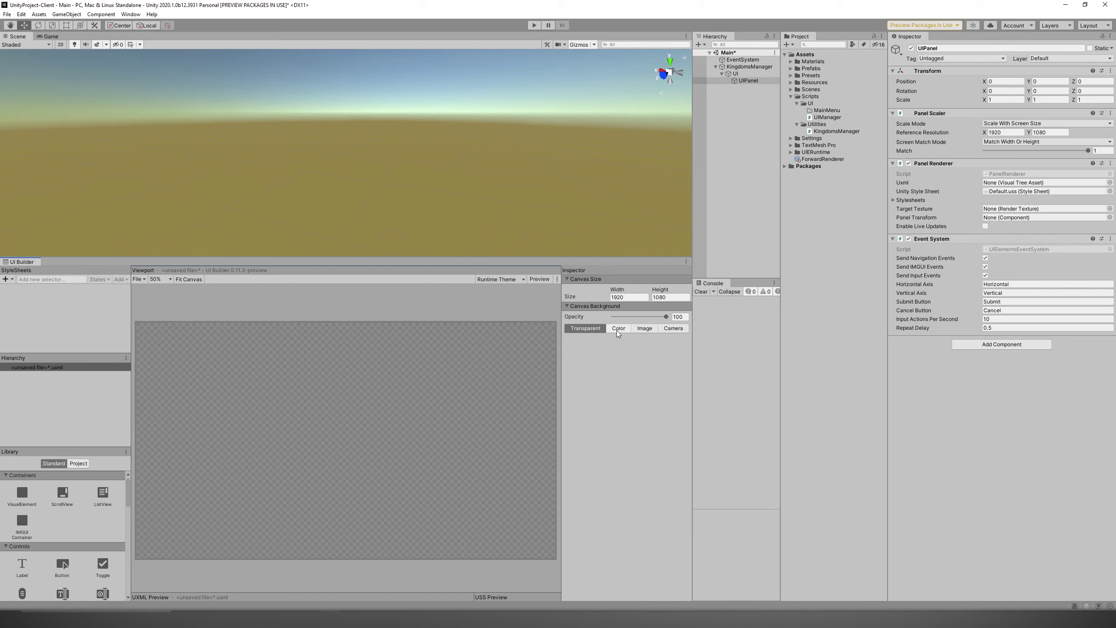
left_click_drag(562, 303, 566, 303)
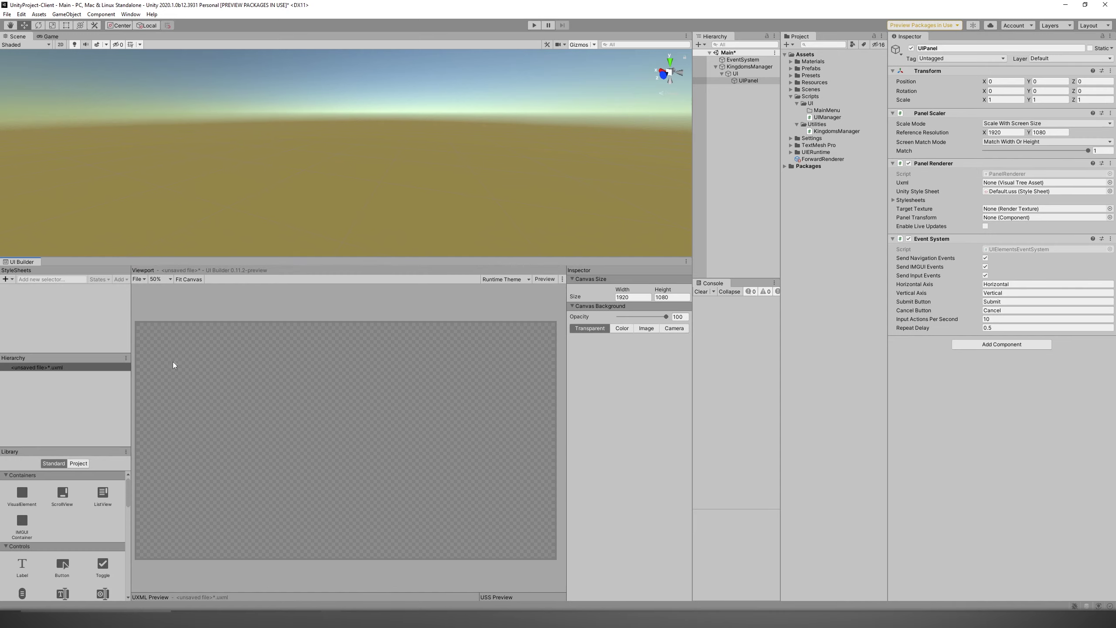
left_click_drag(131, 360, 125, 361)
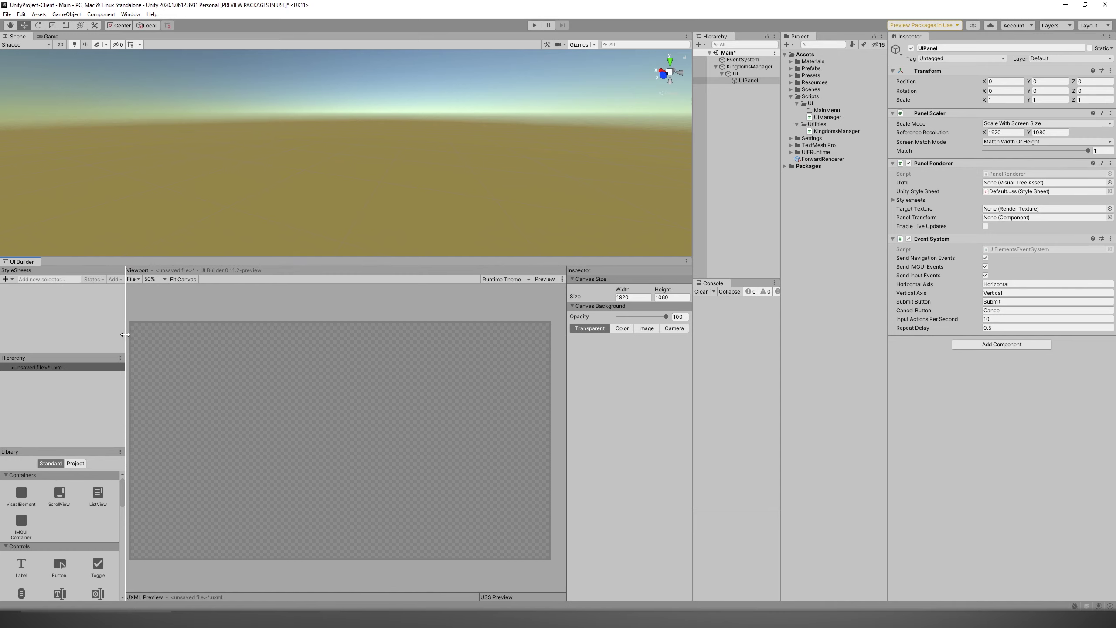
left_click(202, 405)
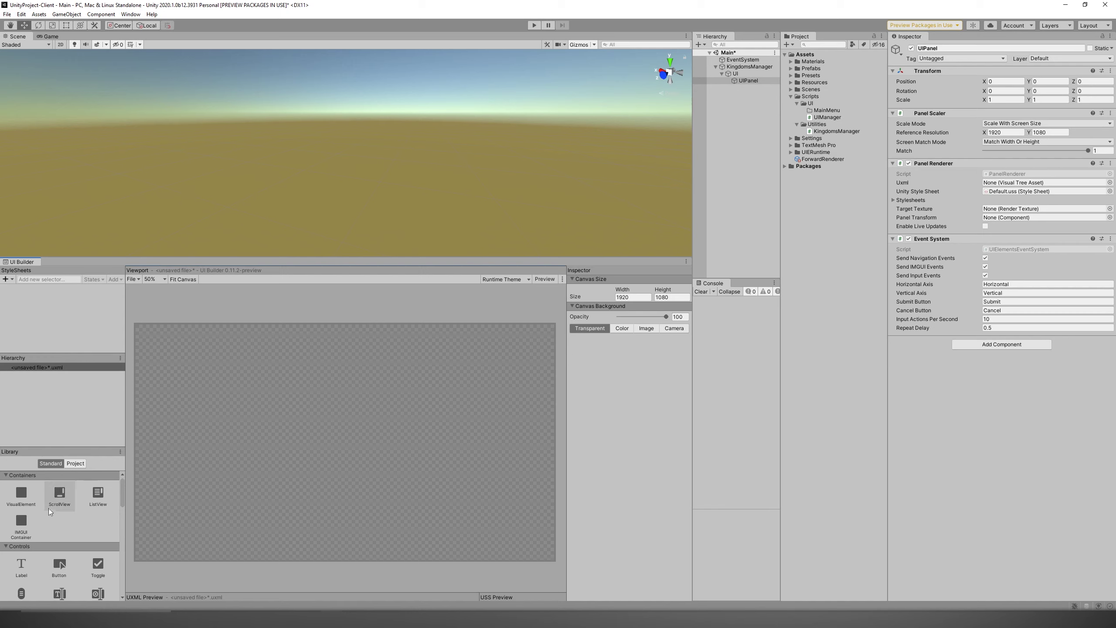
Start a Save As for the UI document and create a Menus folder in Assets.
left_click(133, 279)
left_click(141, 321)
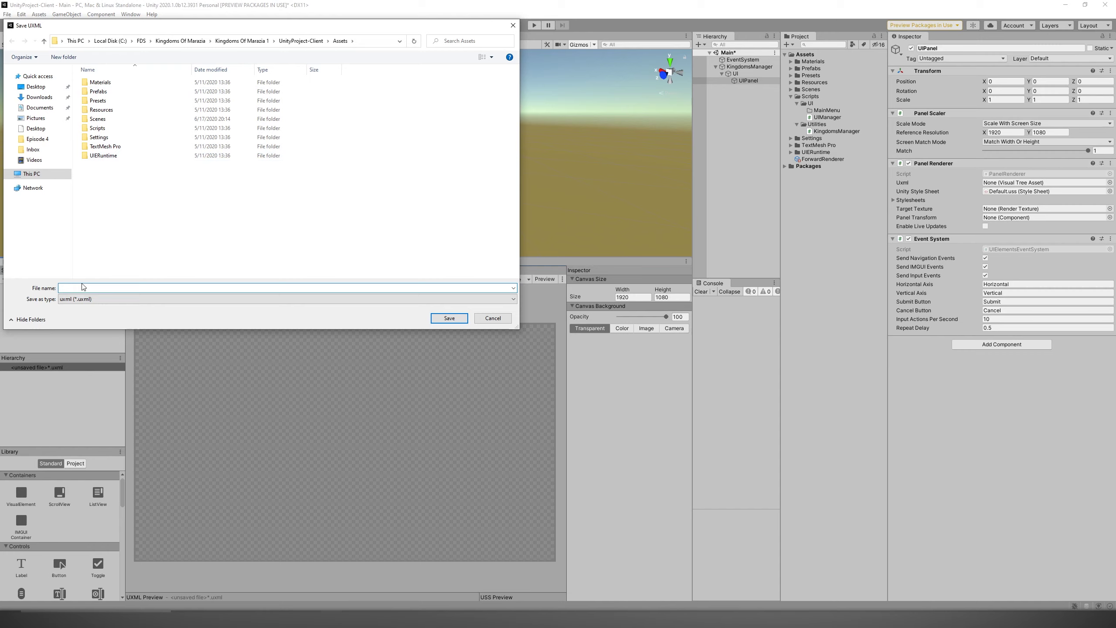
type("MainMenu")
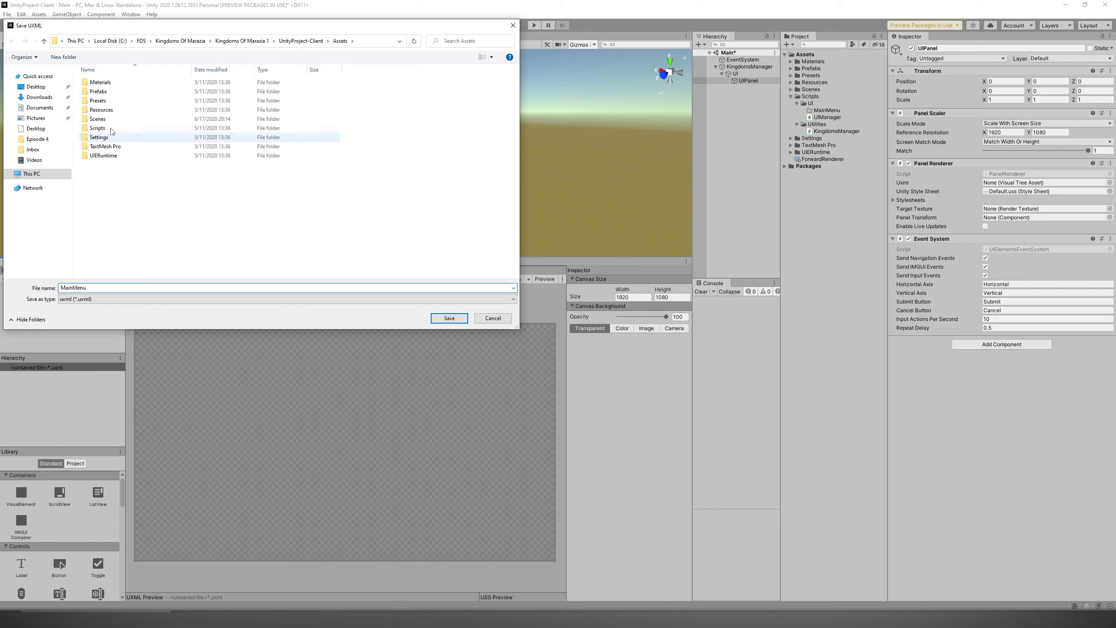
right_click(110, 178)
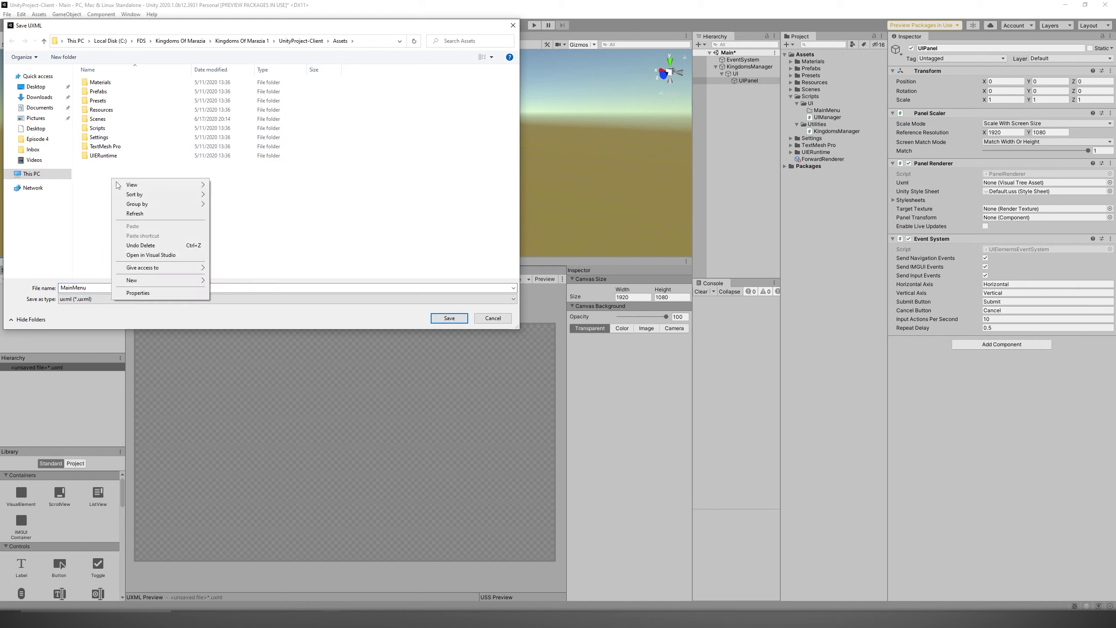
mouse_move(205, 280)
left_click(243, 282)
type("Menus")
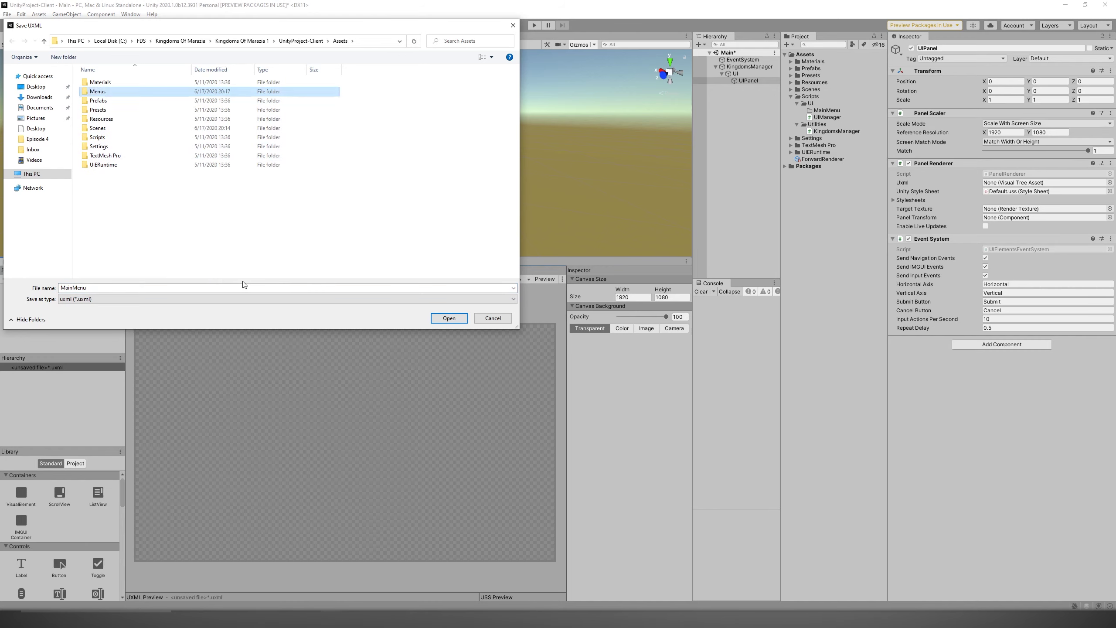
key("Return")
key("Return")
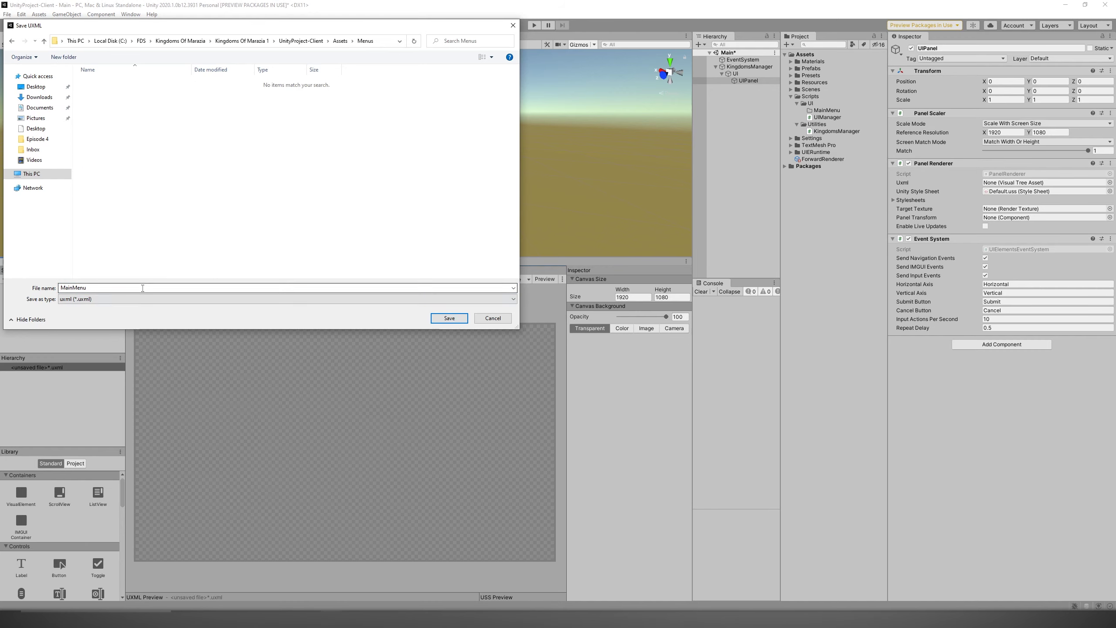
Save the document as TitleScreen inside the Menus folder.
double_click(73, 288)
type("TitleScree")
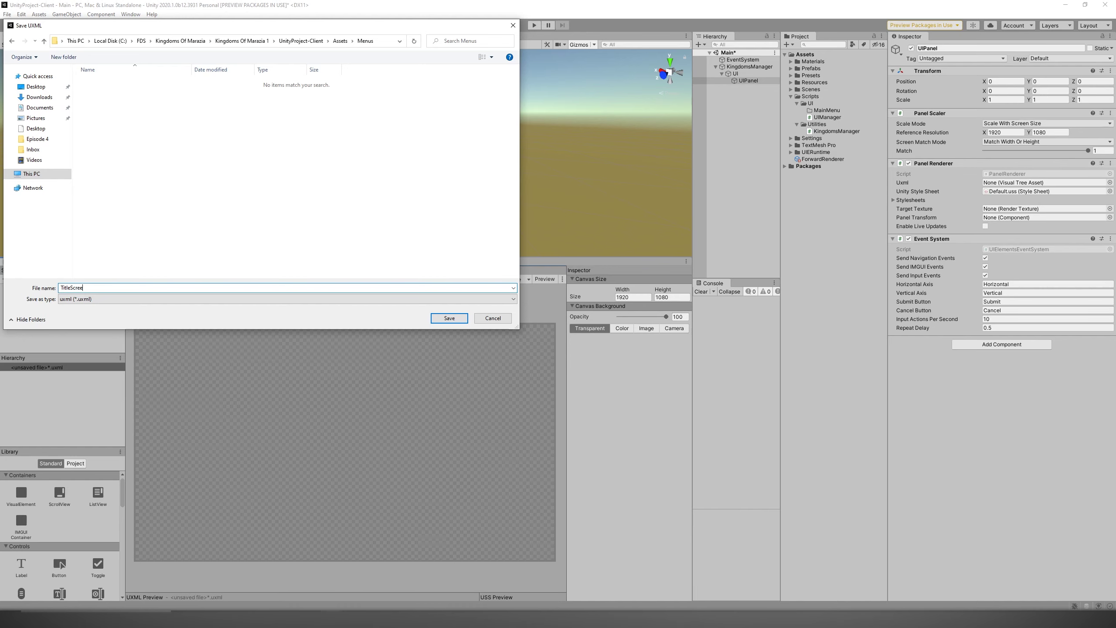
type("n")
key("Return")
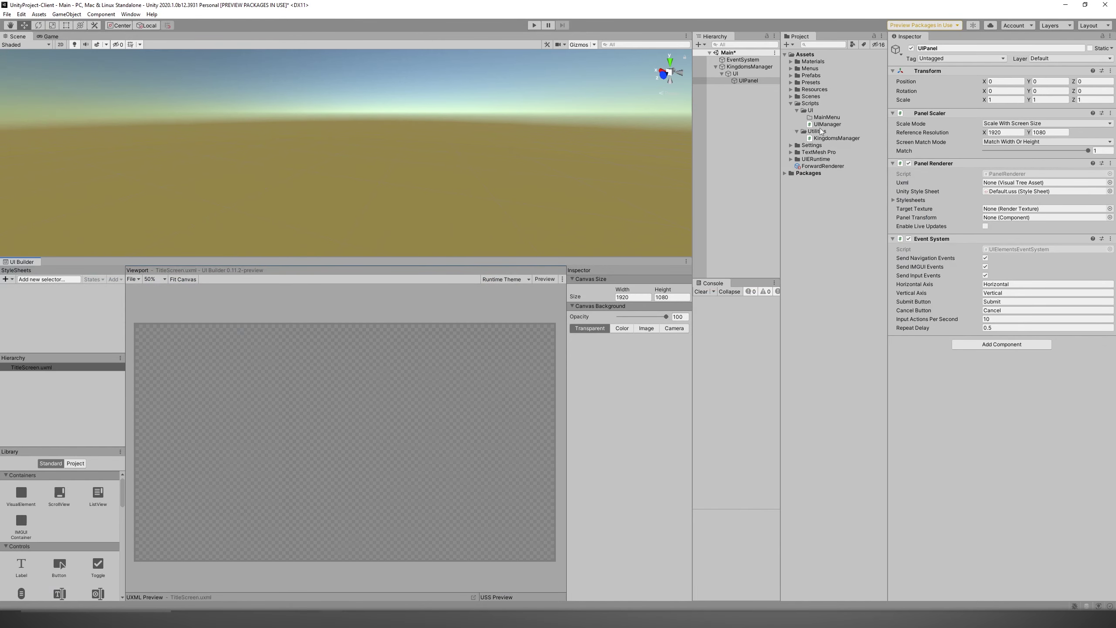
Drag TitleScreen from Assets/Menus onto the Panel Renderer's Uxml field.
left_click(792, 104)
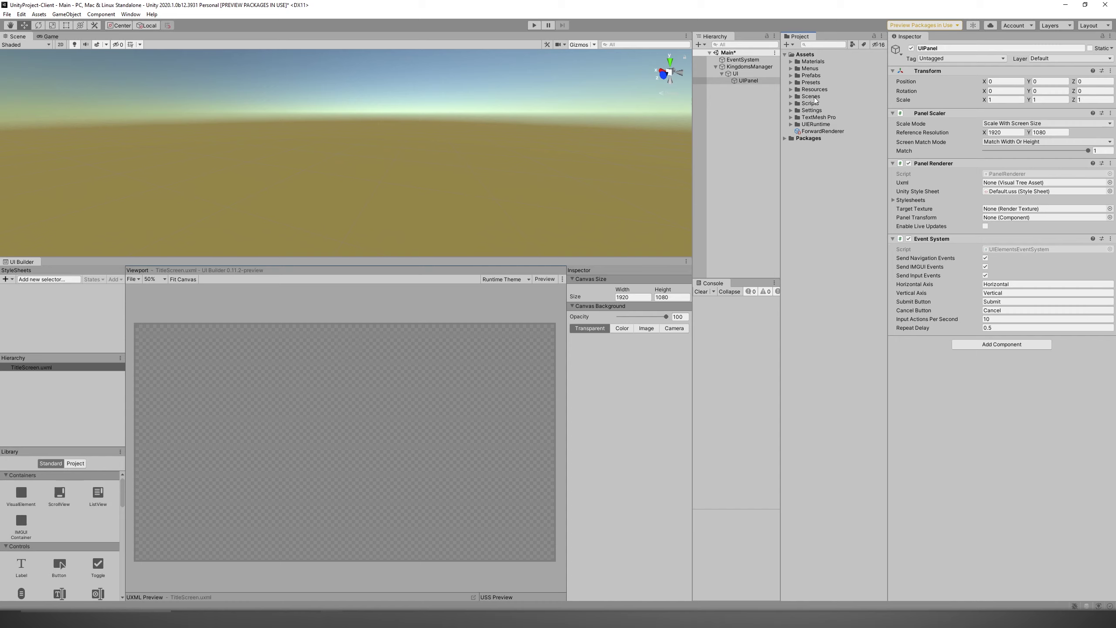
left_click(791, 69)
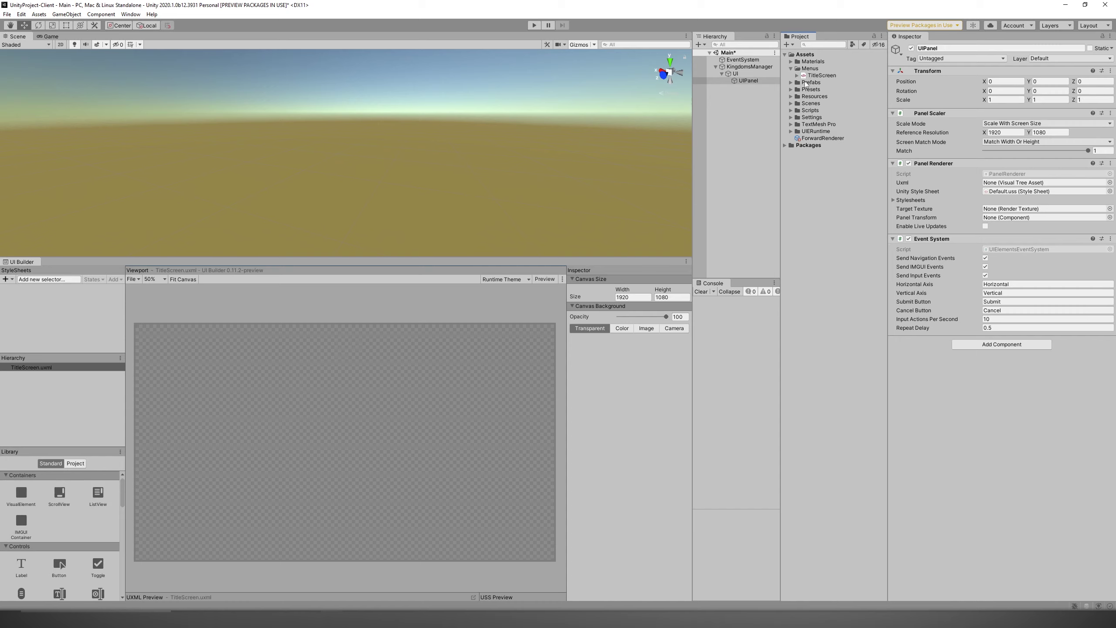
left_click_drag(926, 126, 1024, 182)
left_click(792, 69)
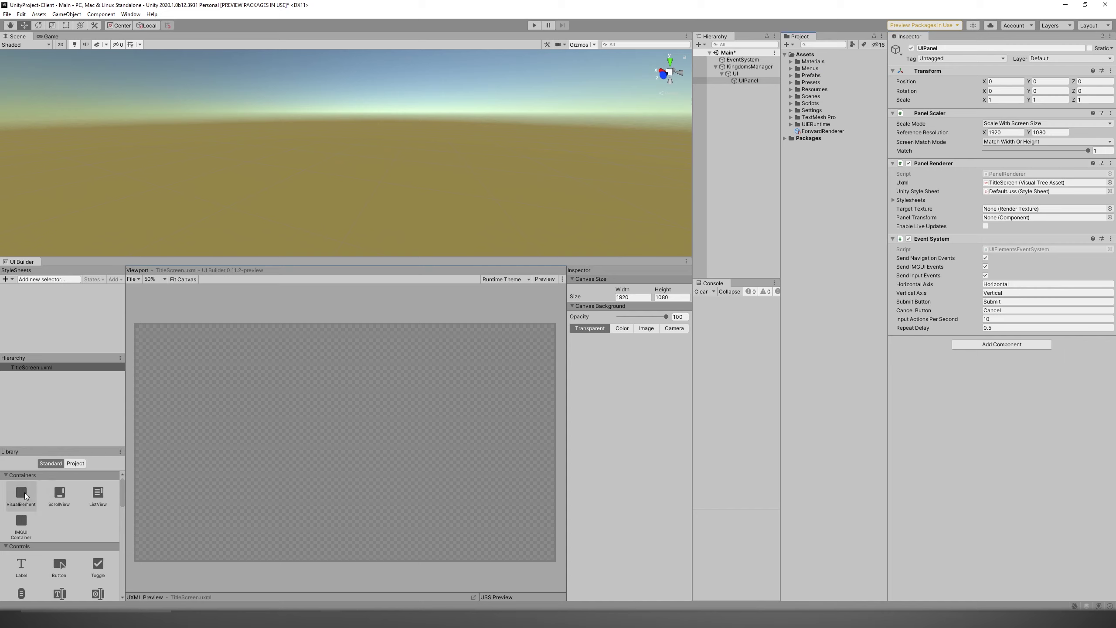
Add a VisualElement to TitleScreen.uxml and select it.
left_click_drag(25, 495, 50, 388)
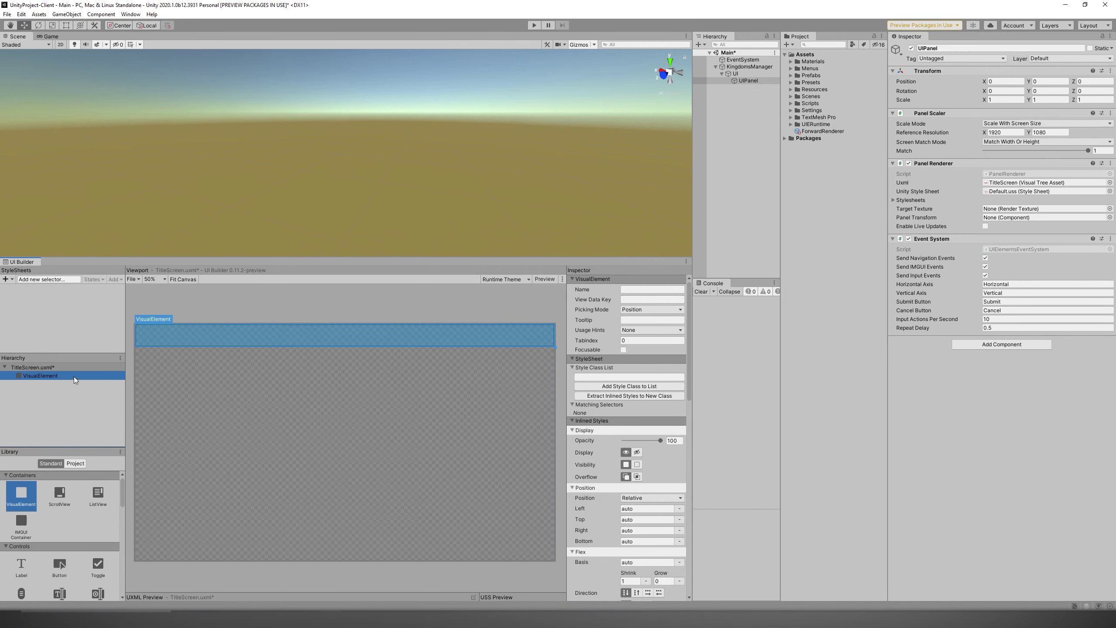
left_click(38, 376)
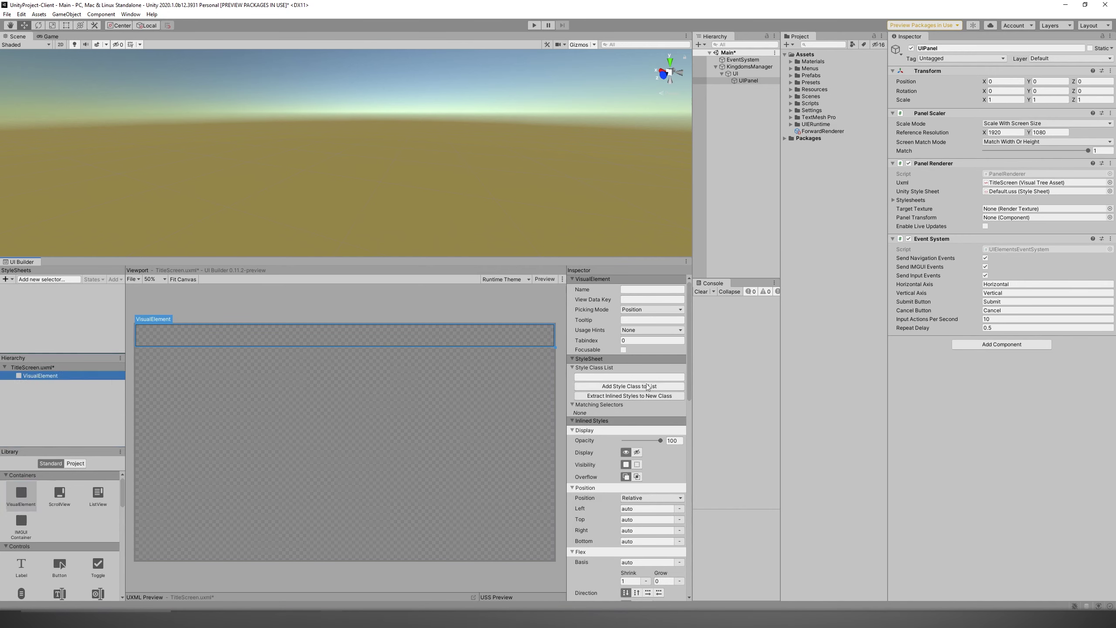
scroll(648, 389, "down", 6)
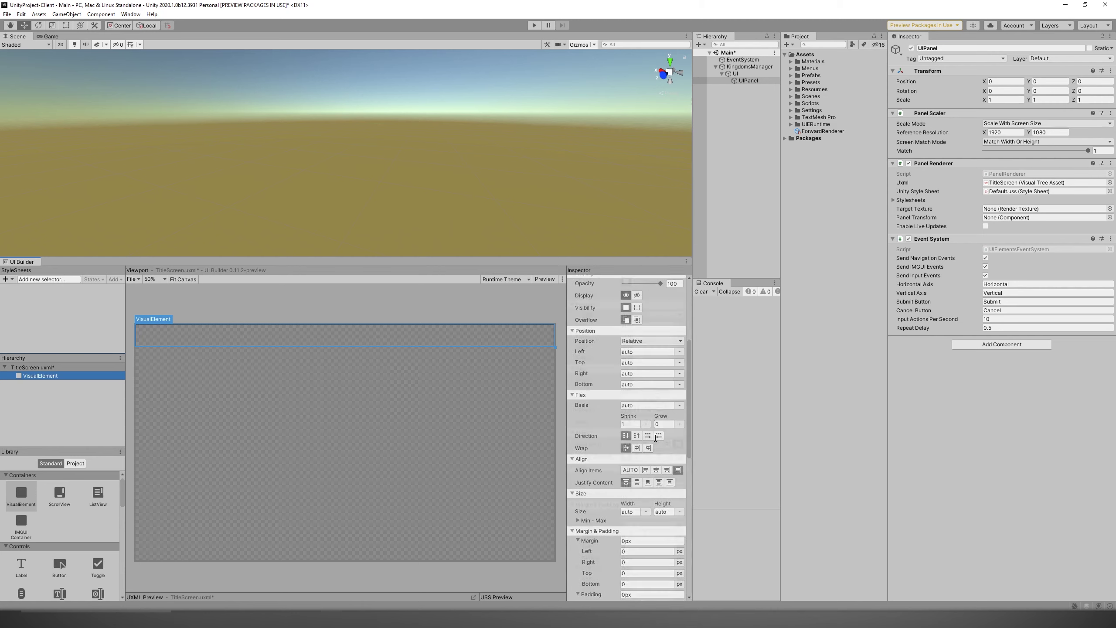
scroll(657, 437, "down", 5)
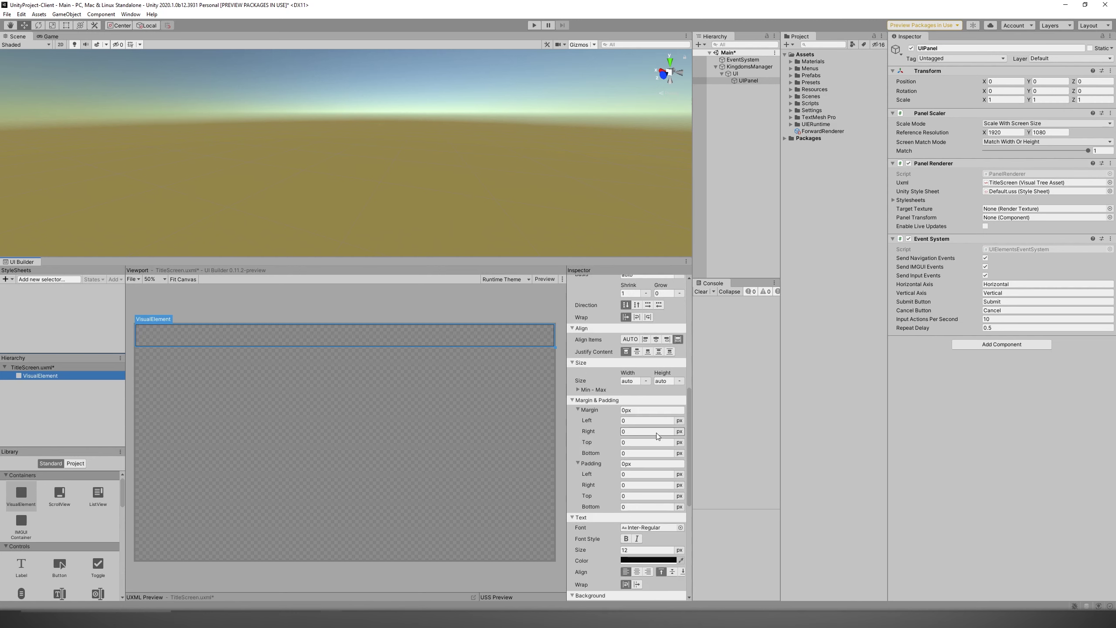
Set the element's width and height to 100%.
left_click(646, 382)
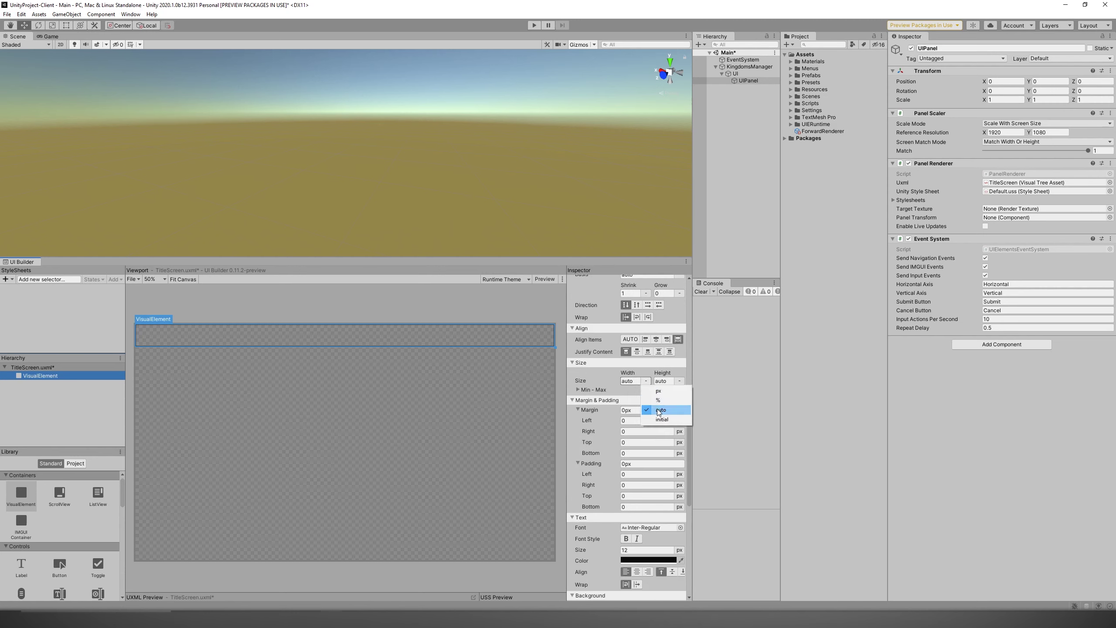
left_click(647, 405)
left_click(632, 381)
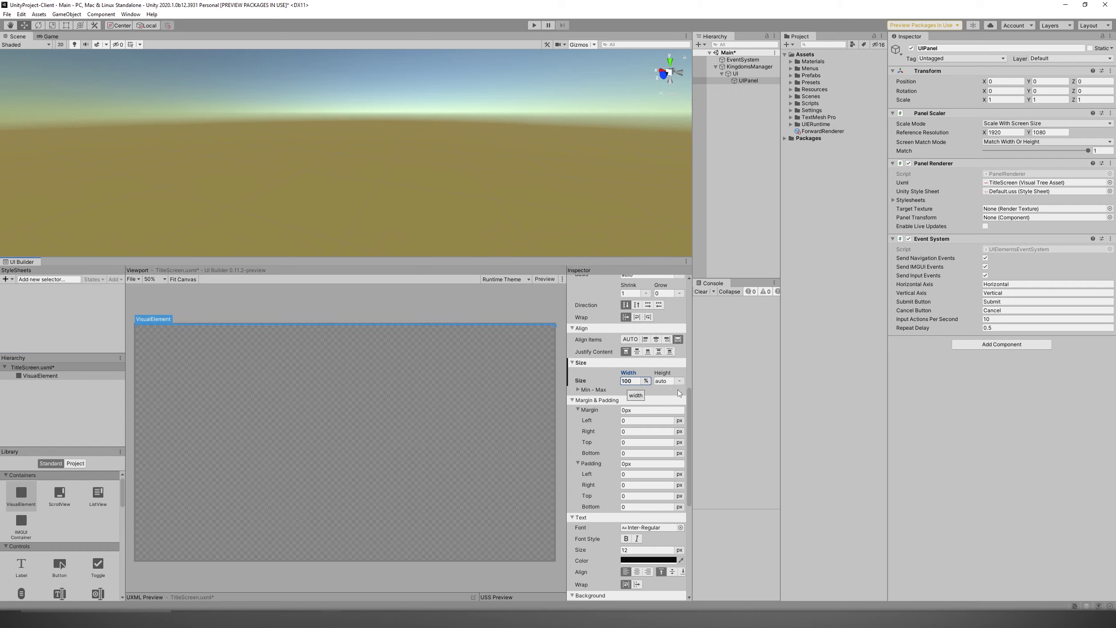
left_click(680, 381)
left_click(686, 401)
left_click(670, 383)
type("100")
key("ctrl+s")
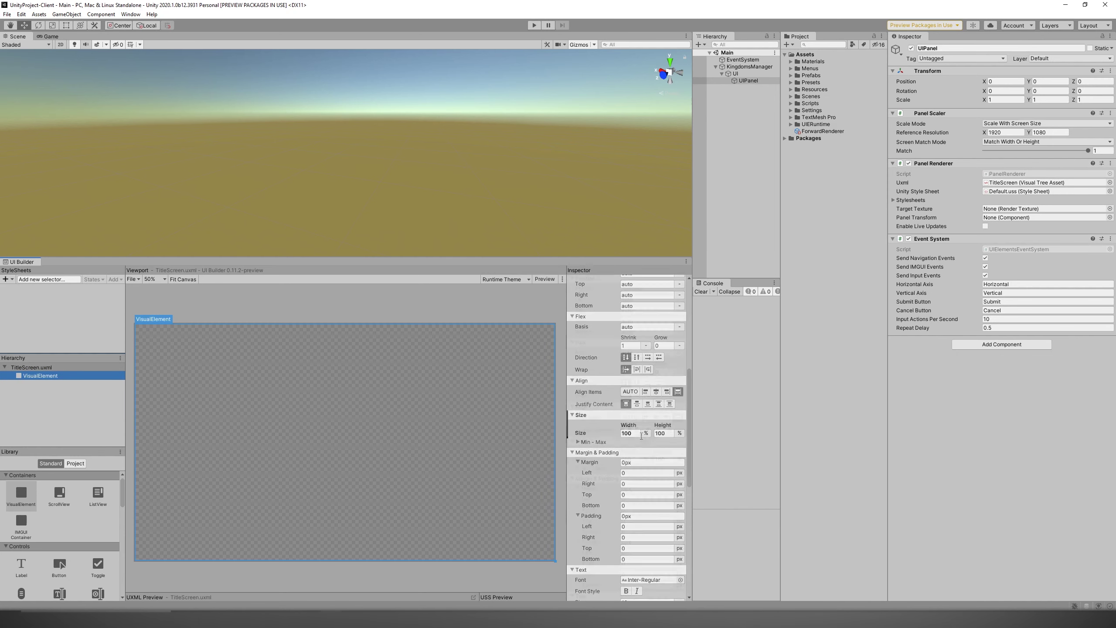
Name the top-level element 'container'.
scroll(641, 436, "up", 5)
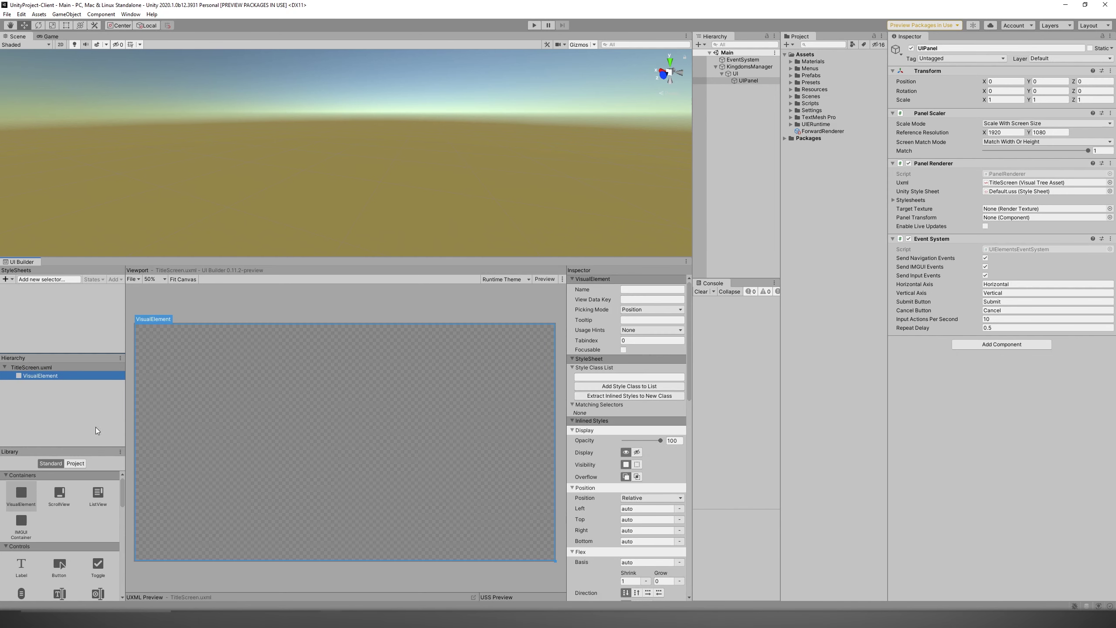
left_click(639, 289)
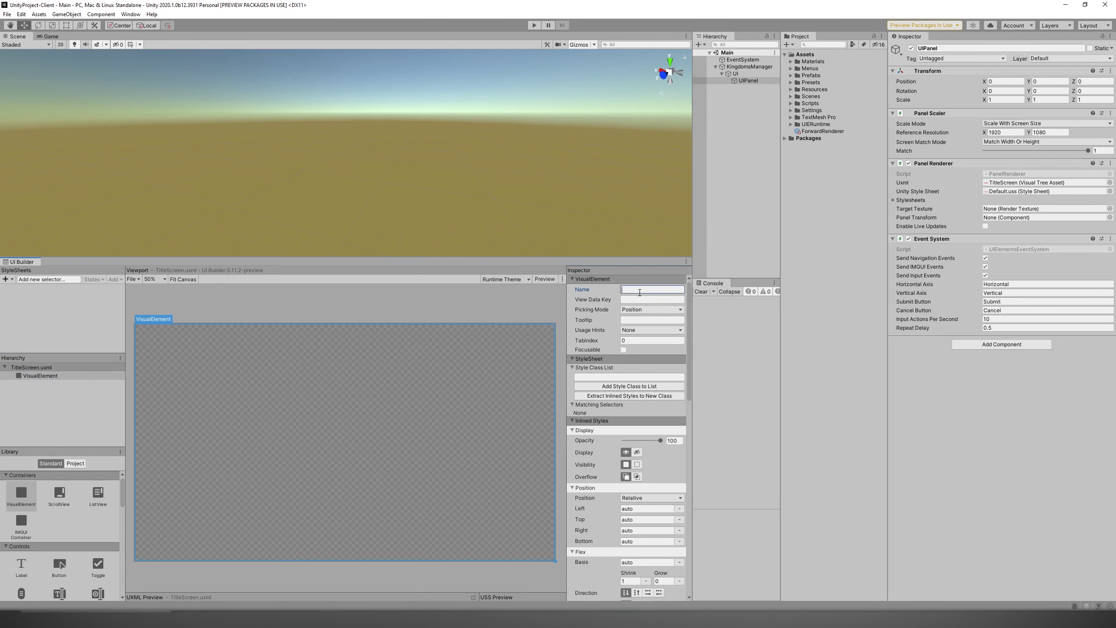
type("container")
left_click(59, 417)
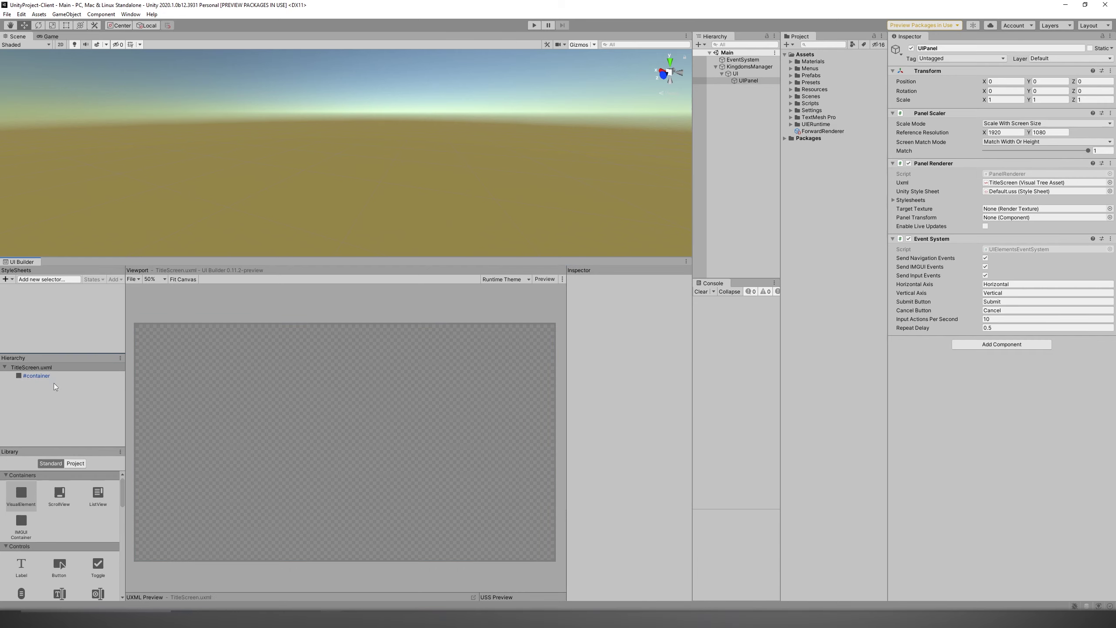
scroll(73, 516, "down", 3)
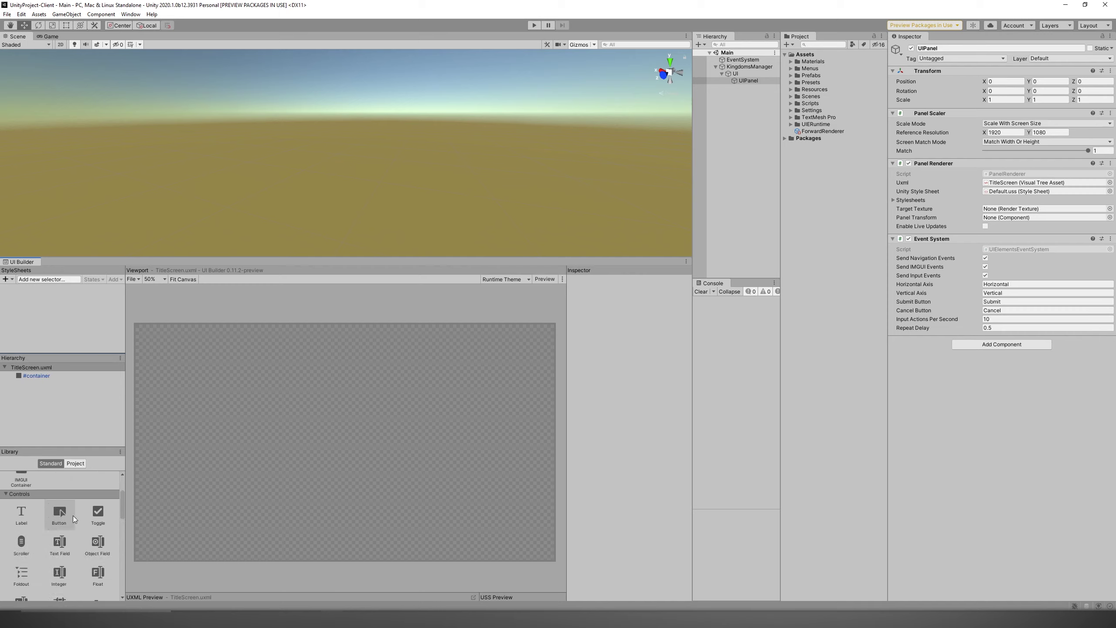
scroll(29, 513, "down", 10)
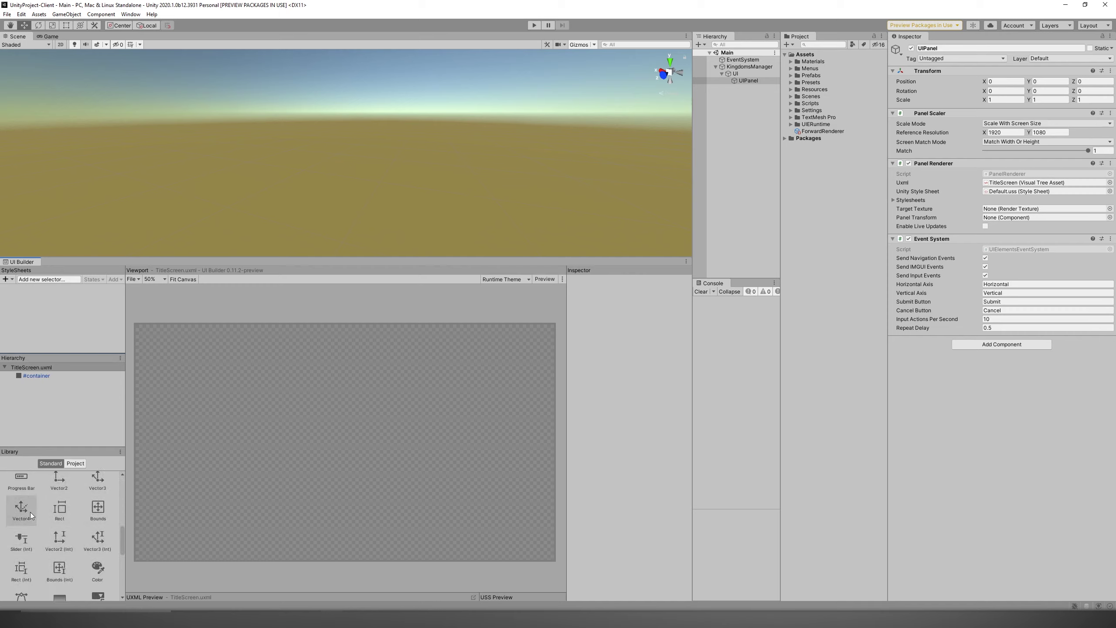
scroll(40, 571, "down", 2)
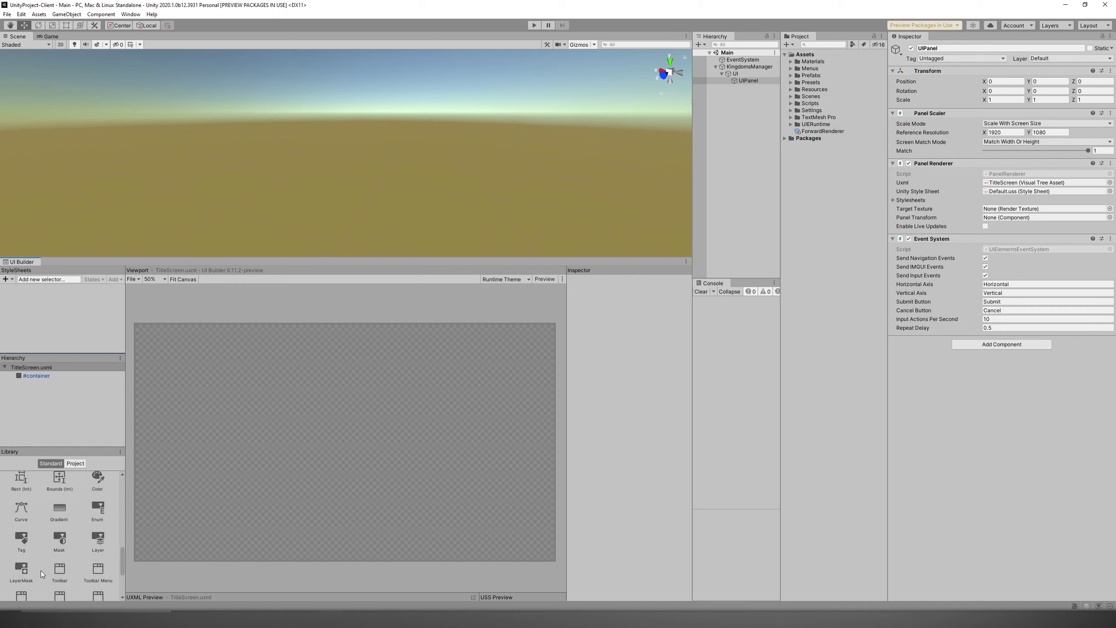
scroll(60, 520, "up", 10)
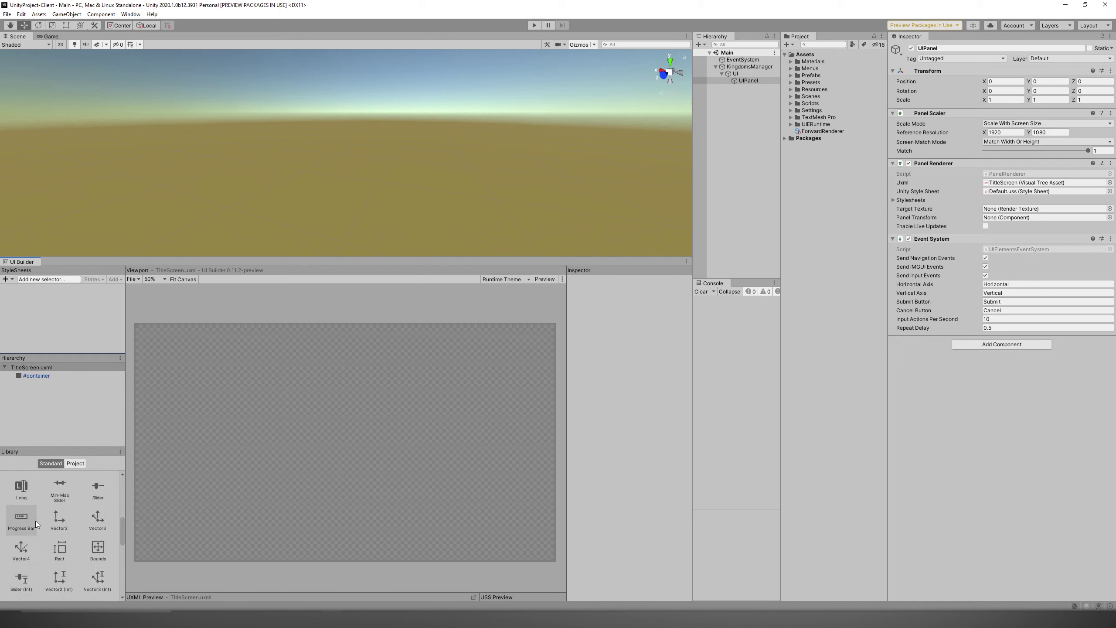
scroll(60, 521, "up", 2)
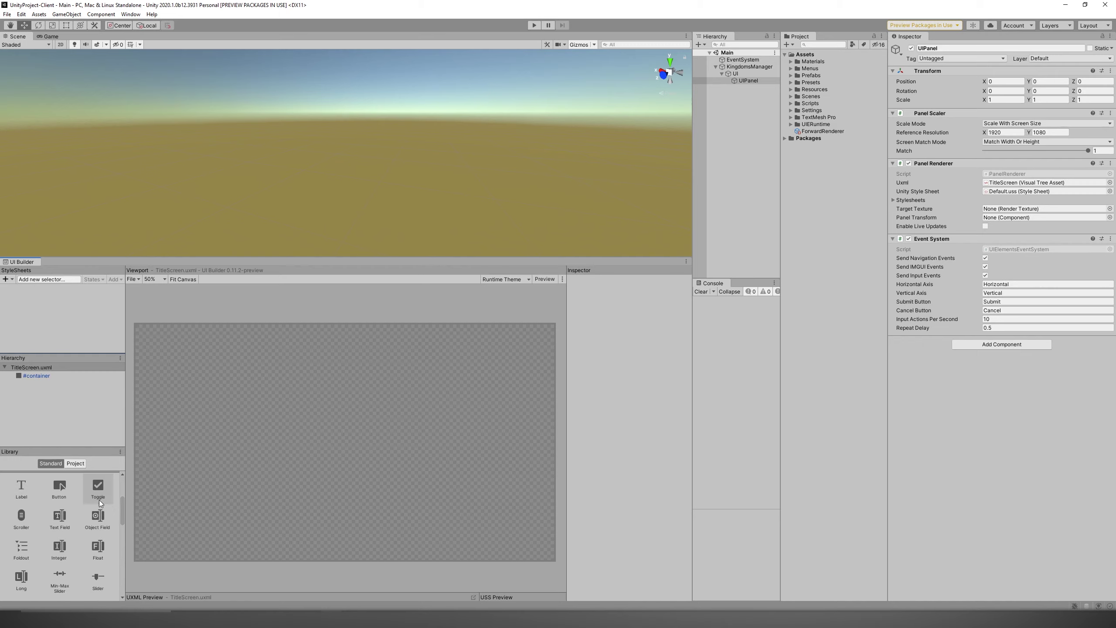
scroll(70, 523, "up", 3)
Add a VisualElement under container and name it logo.
left_click_drag(21, 492, 50, 377)
left_click(621, 289)
type("logo")
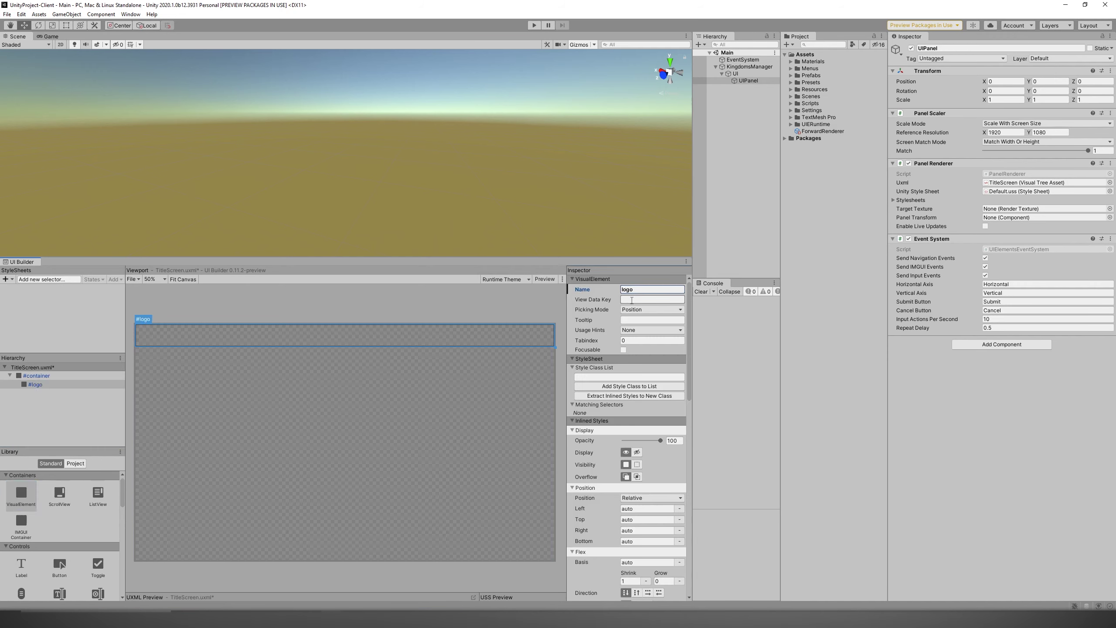
Size the logo element to 100% width and 50% height.
scroll(646, 342, "down", 5)
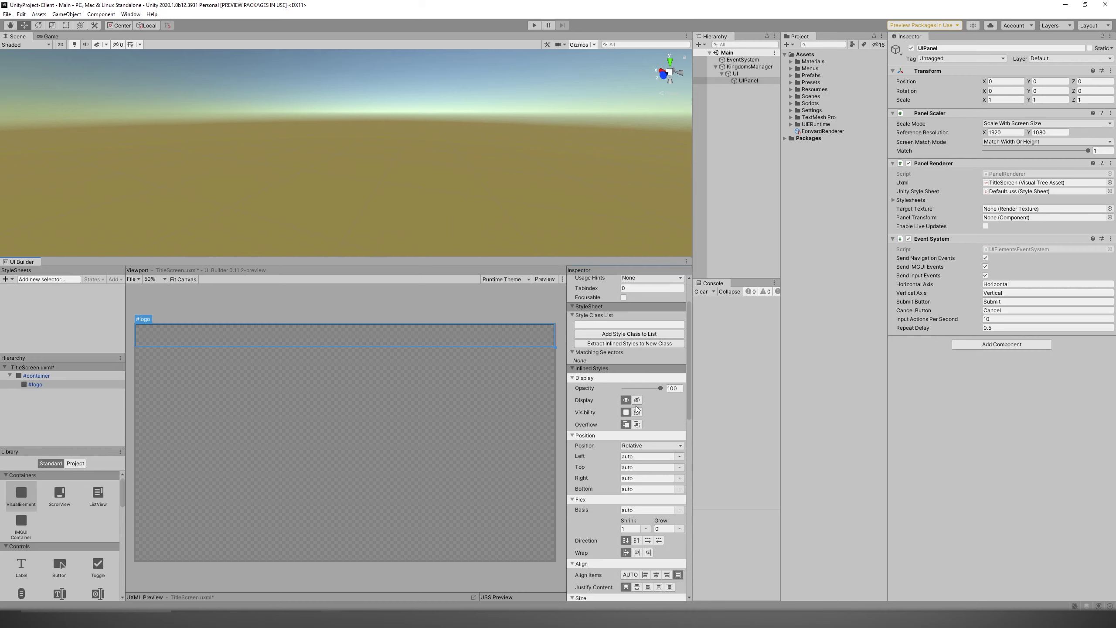
scroll(646, 422, "down", 3)
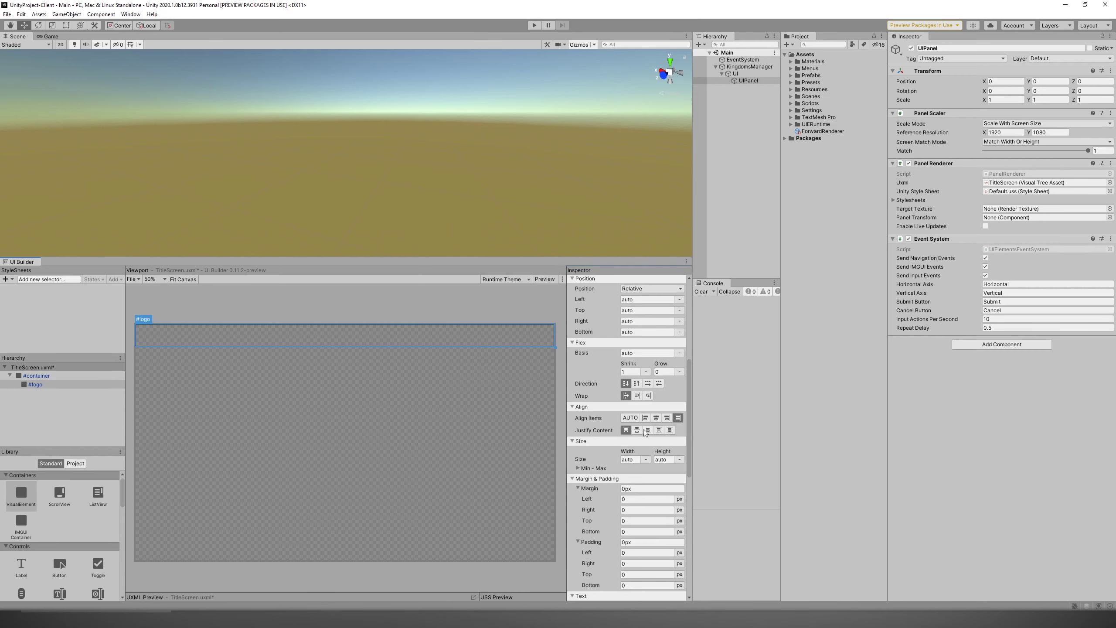
left_click(645, 459)
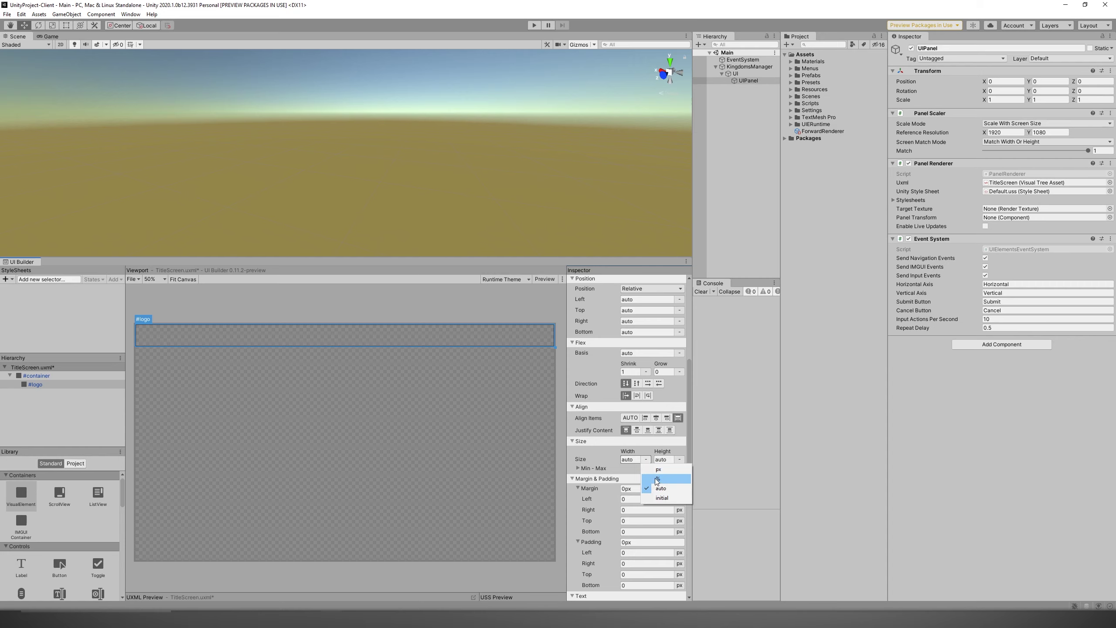
left_click(658, 479)
left_click(679, 460)
left_click(690, 479)
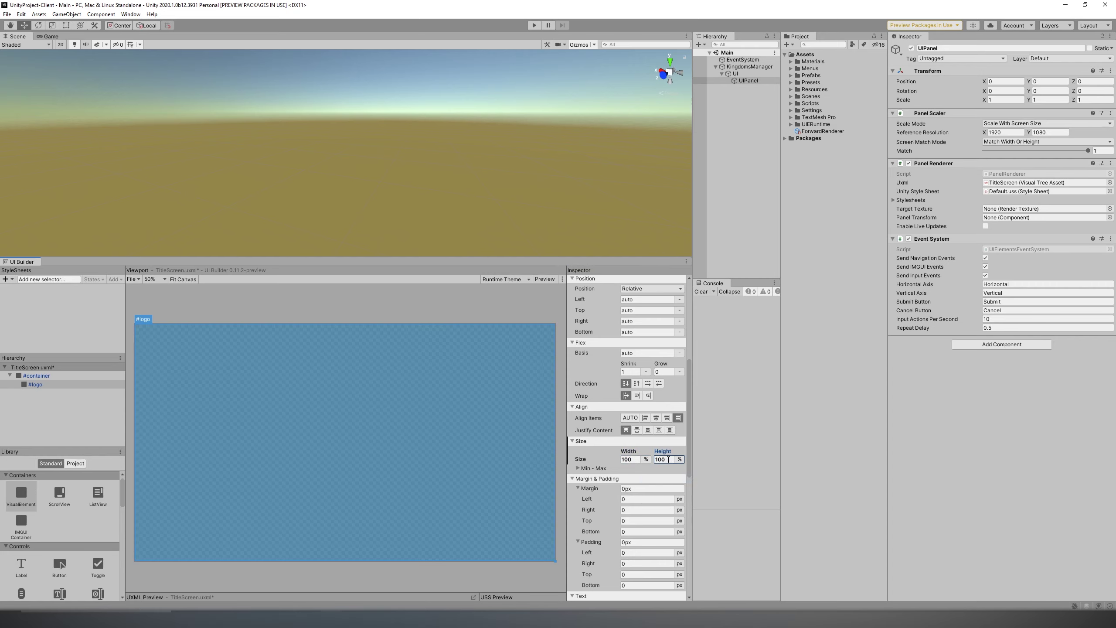
type("40")
key("Return")
type("50")
key("Return")
scroll(622, 417, "down", 10)
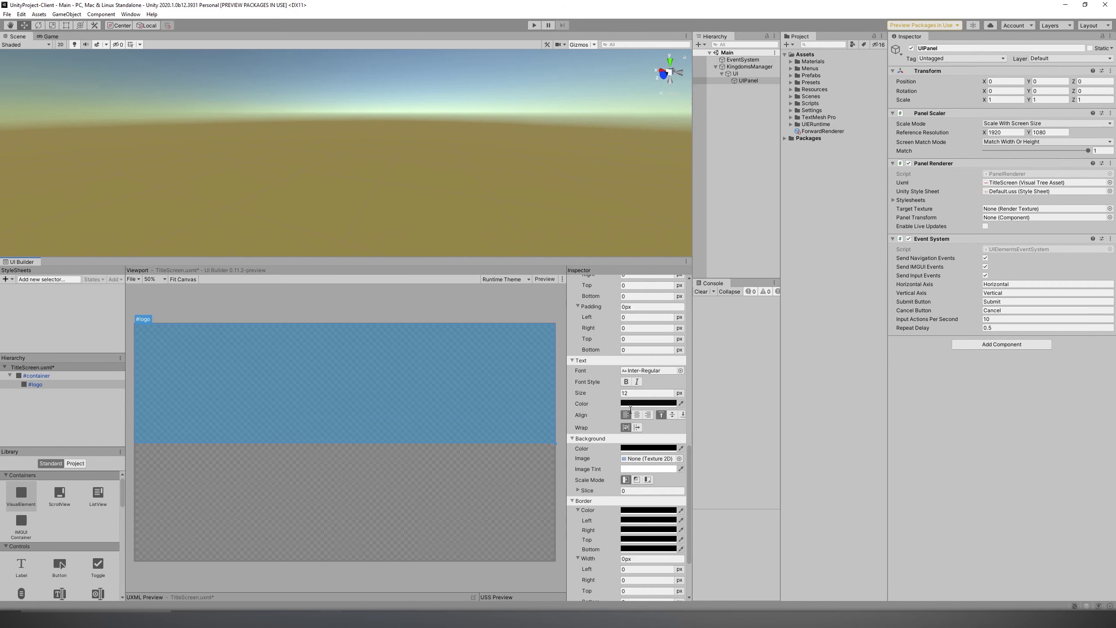
scroll(652, 444, "down", 2)
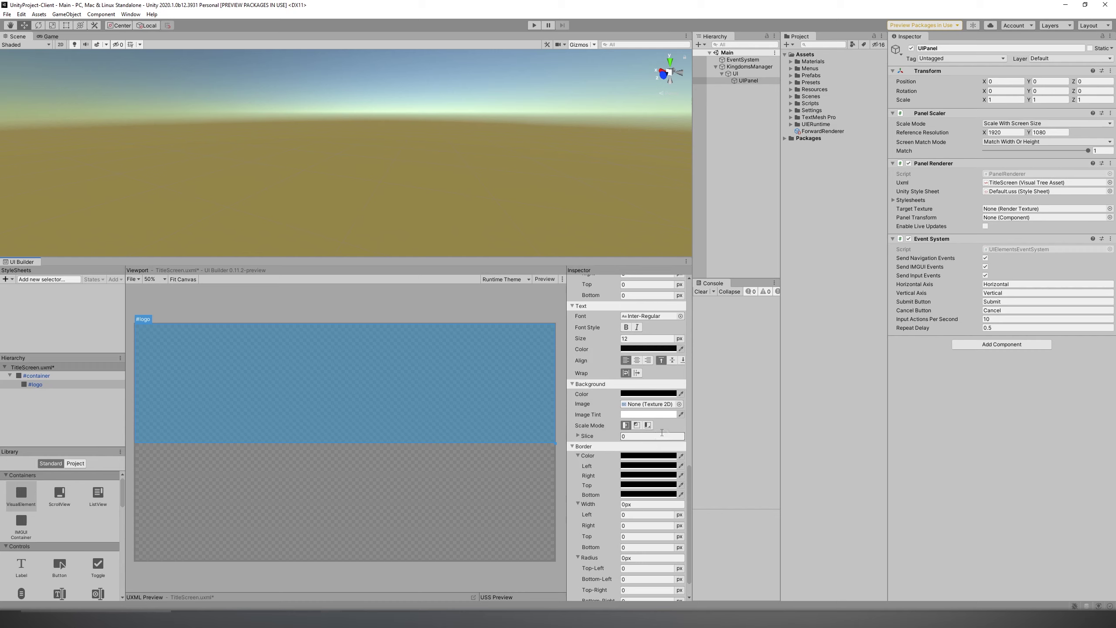
Set the logo's background image to the KoM Logo texture with scale-to-fit, then preview it.
left_click(680, 405)
scroll(714, 447, "down", 6)
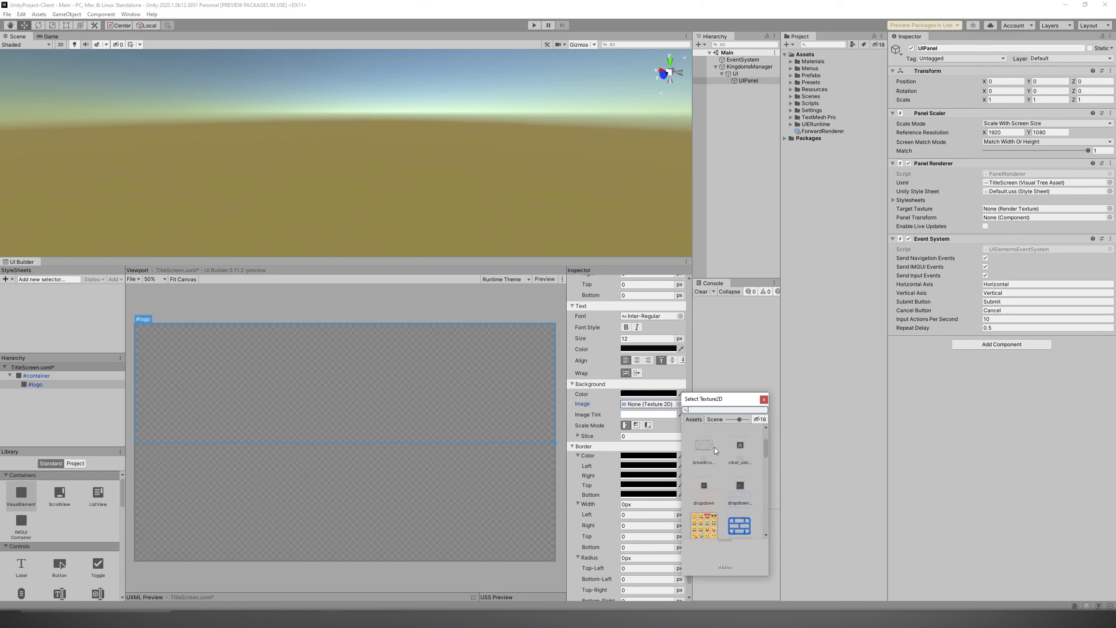
scroll(714, 447, "down", 2)
left_click(740, 518)
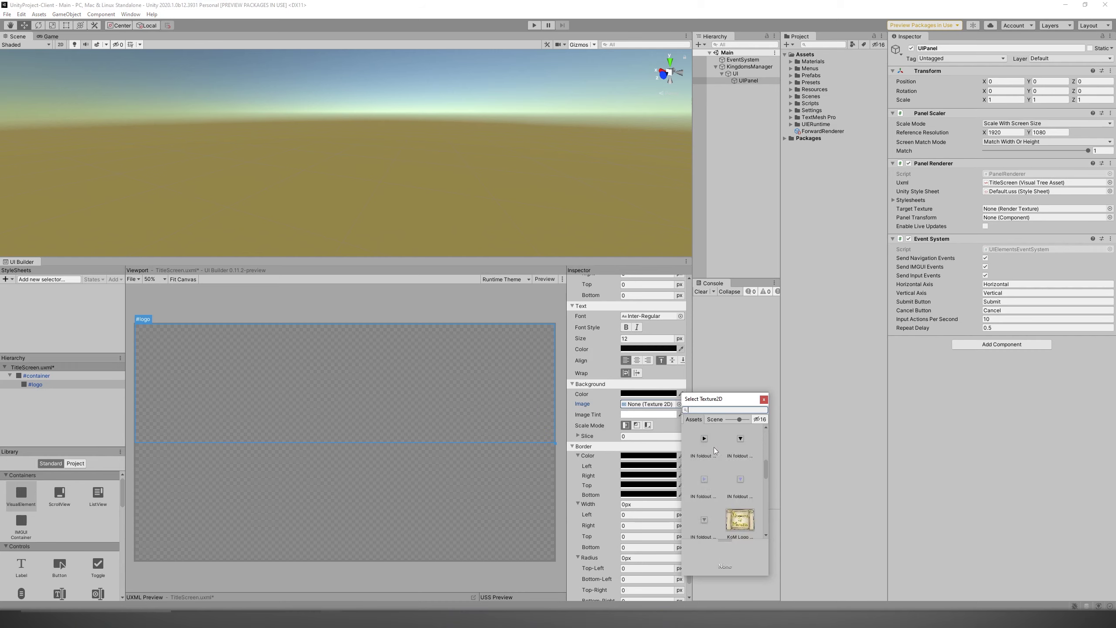
double_click(740, 517)
scroll(613, 389, "down", 1)
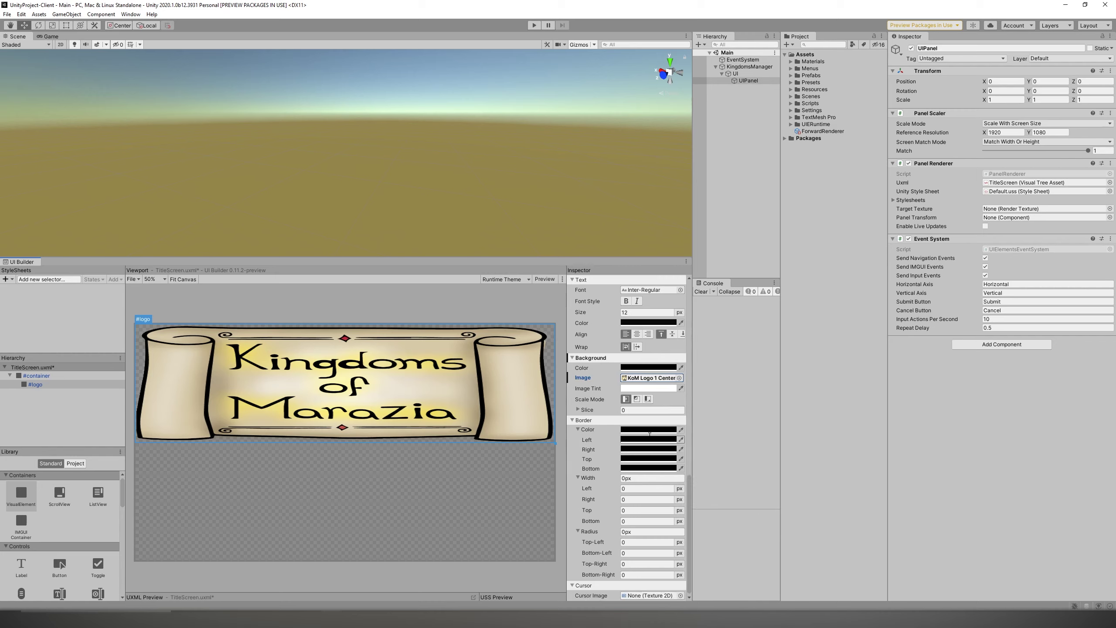
left_click(649, 399)
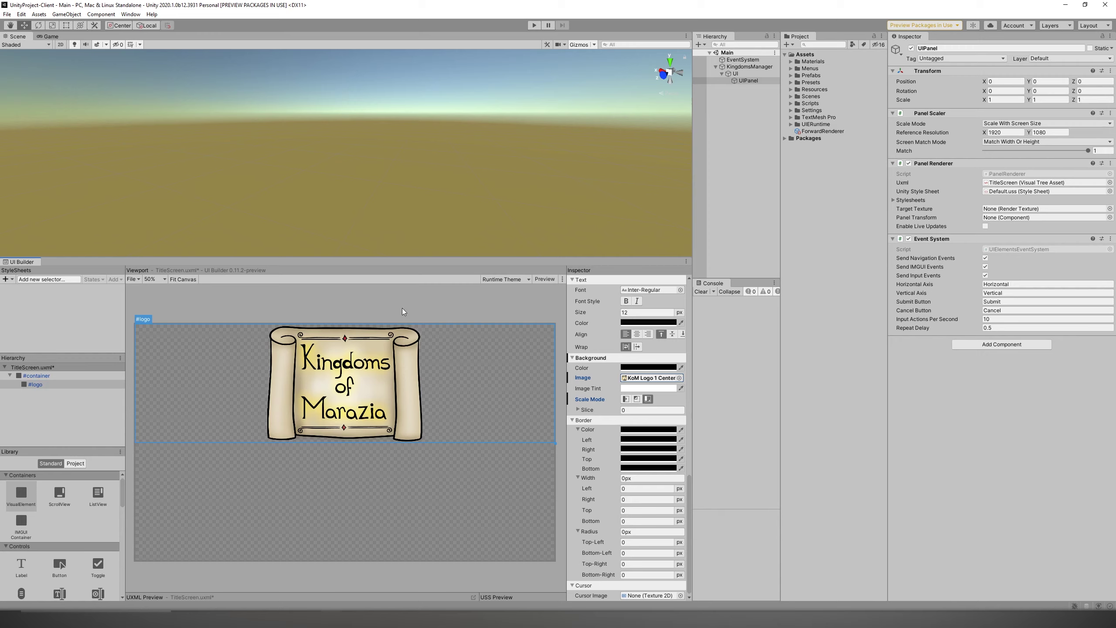
left_click(416, 303)
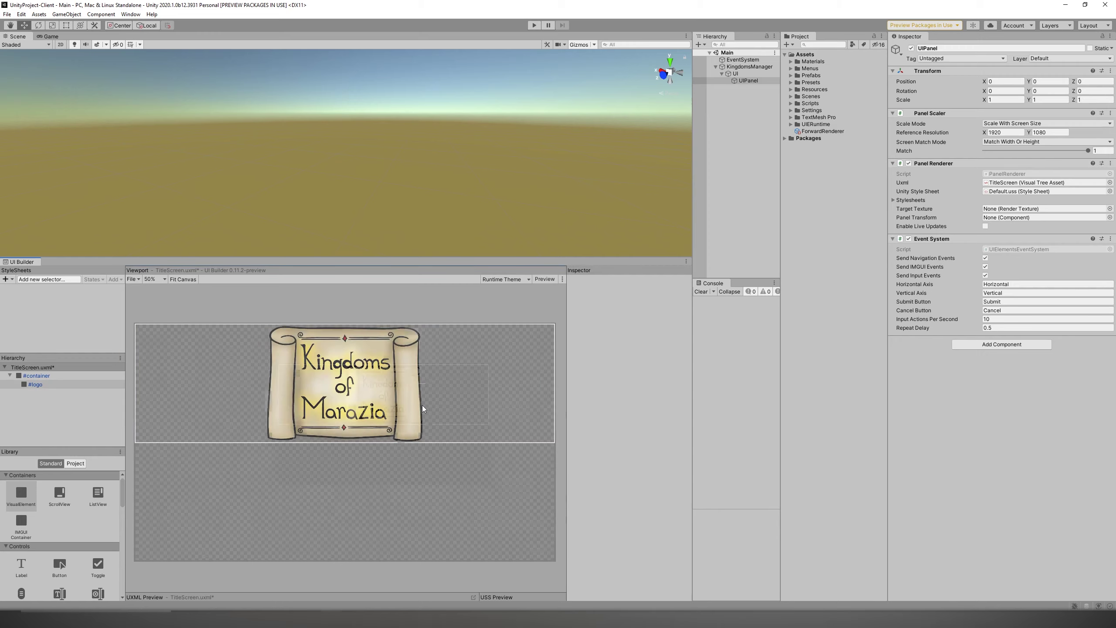
left_click(33, 384)
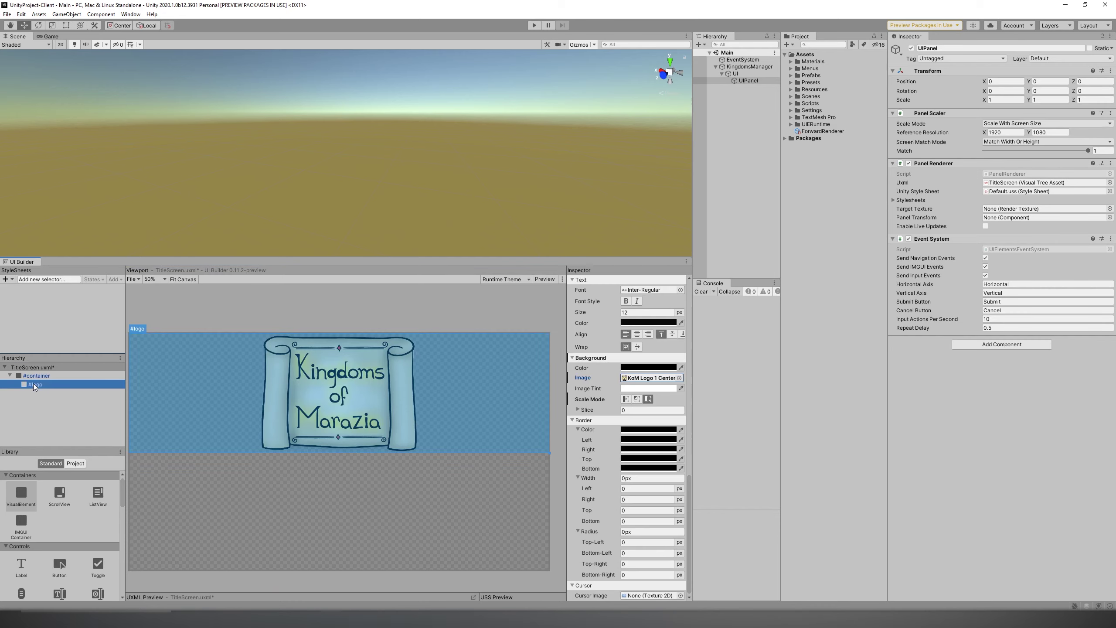
left_click(40, 403)
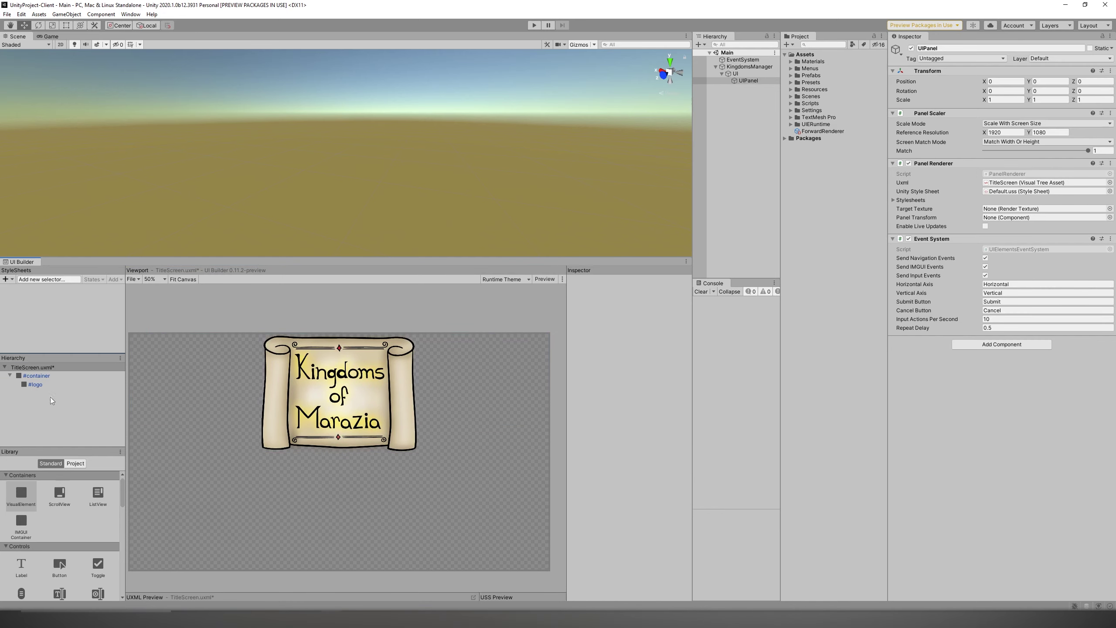
Add a Button element under the container in the hierarchy.
left_click(131, 279)
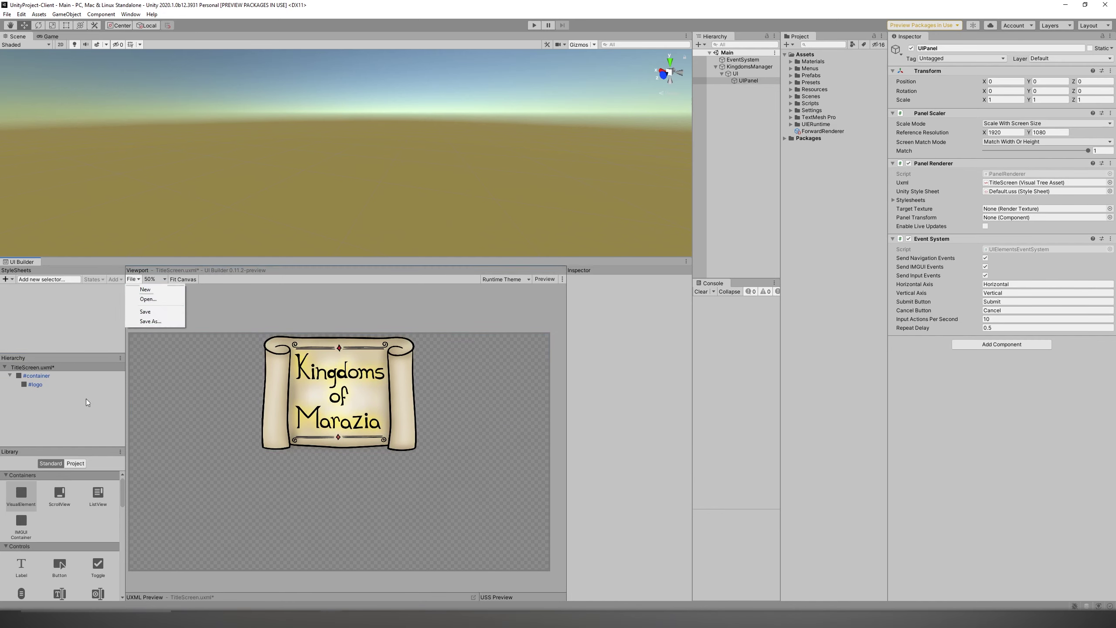
scroll(39, 541, "down", 2)
scroll(47, 539, "up", 2)
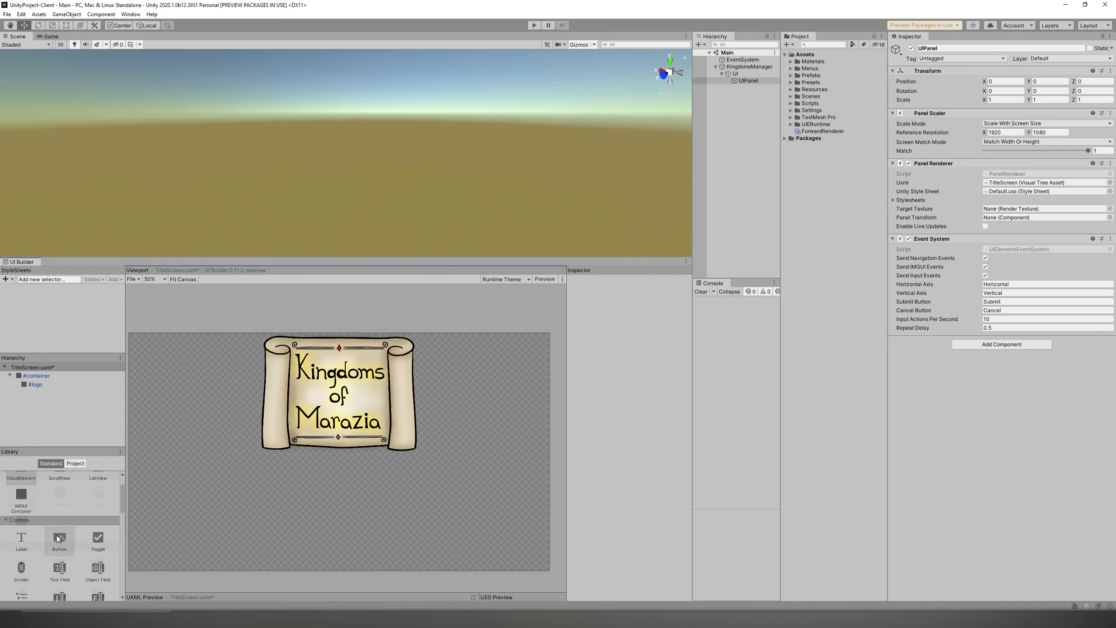
left_click_drag(49, 565, 38, 381)
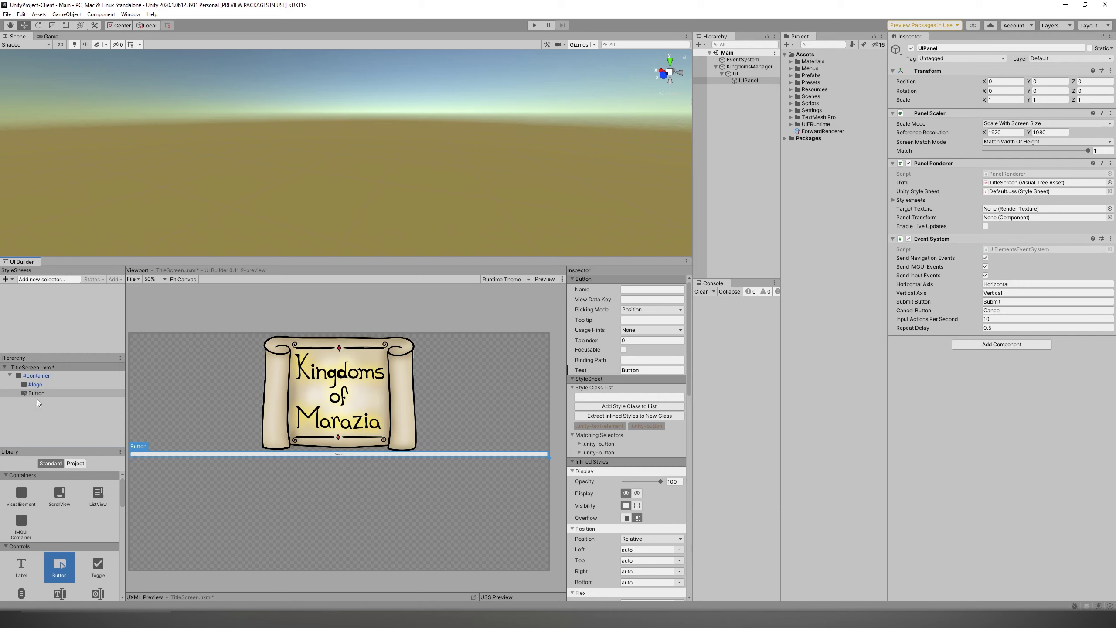
left_click(36, 401)
Add a new element below the logo and name it buttoncontainer.
left_click_drag(21, 494, 32, 402)
scroll(653, 303, "up", 5)
scroll(653, 314, "up", 5)
left_click(651, 290)
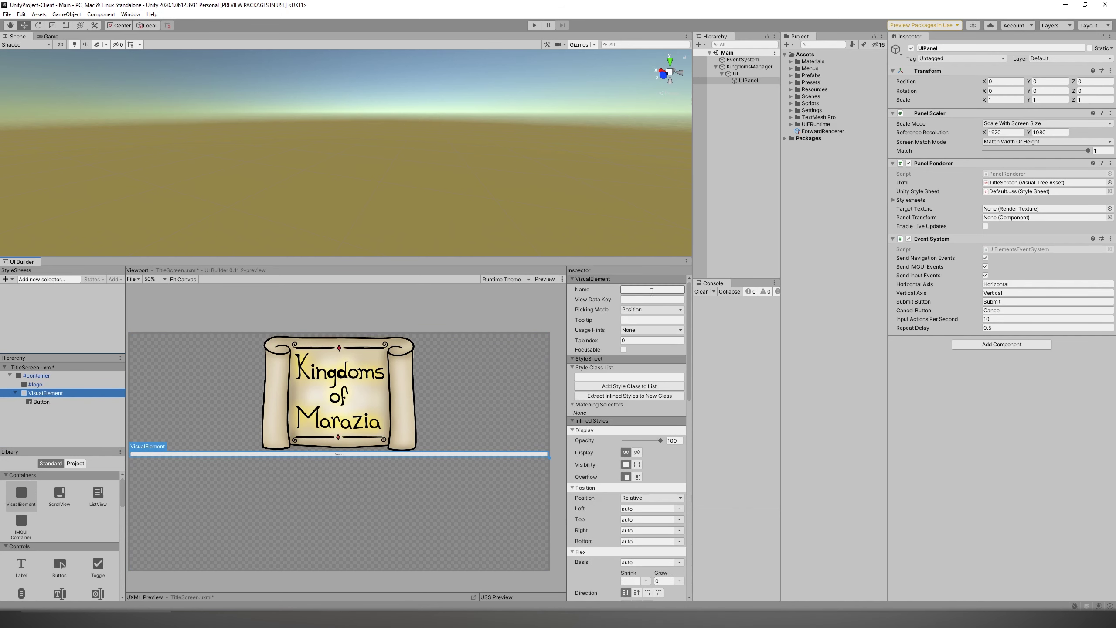
type("but")
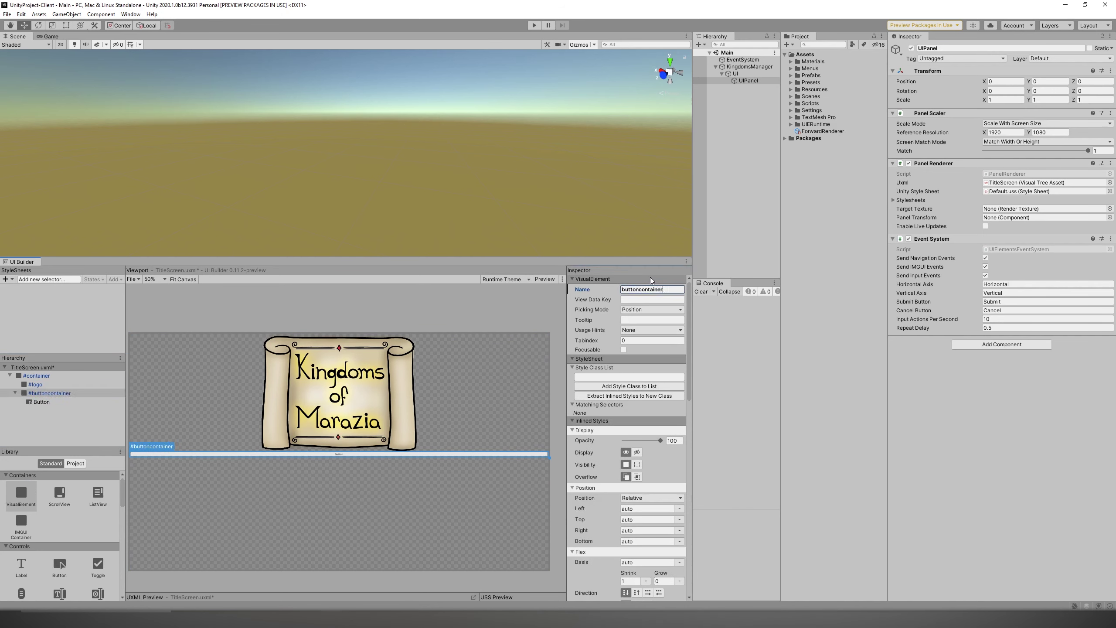
type("toncontainer")
key("Return")
Size buttoncontainer to 50% width and 50% height, centring its content on both axes.
scroll(649, 396, "down", 5)
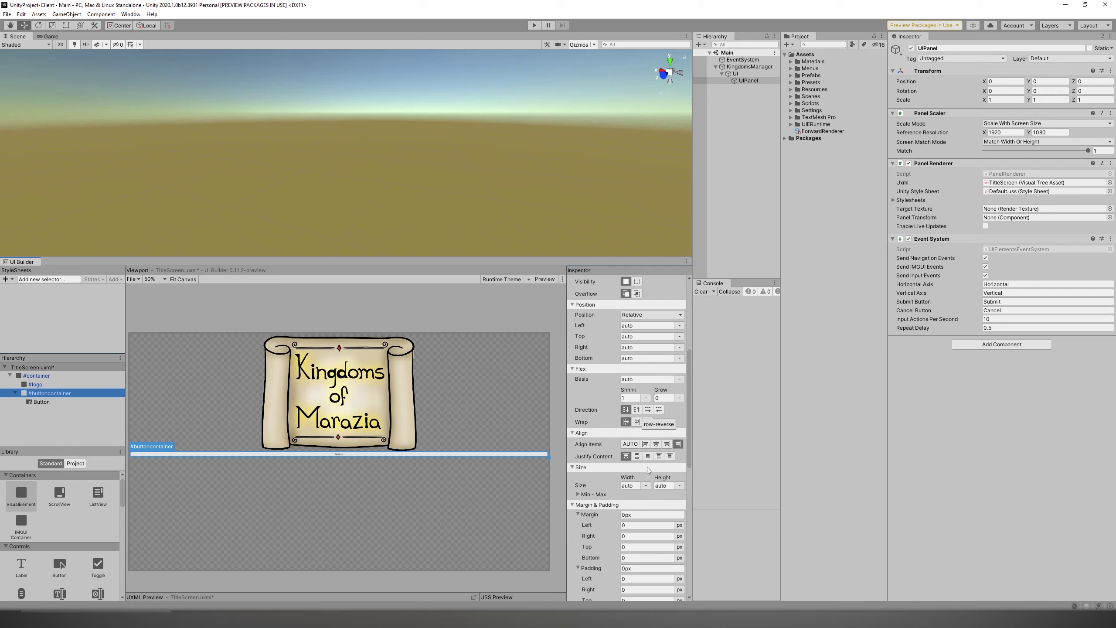
left_click(647, 485)
left_click(651, 504)
left_click(679, 486)
left_click(684, 502)
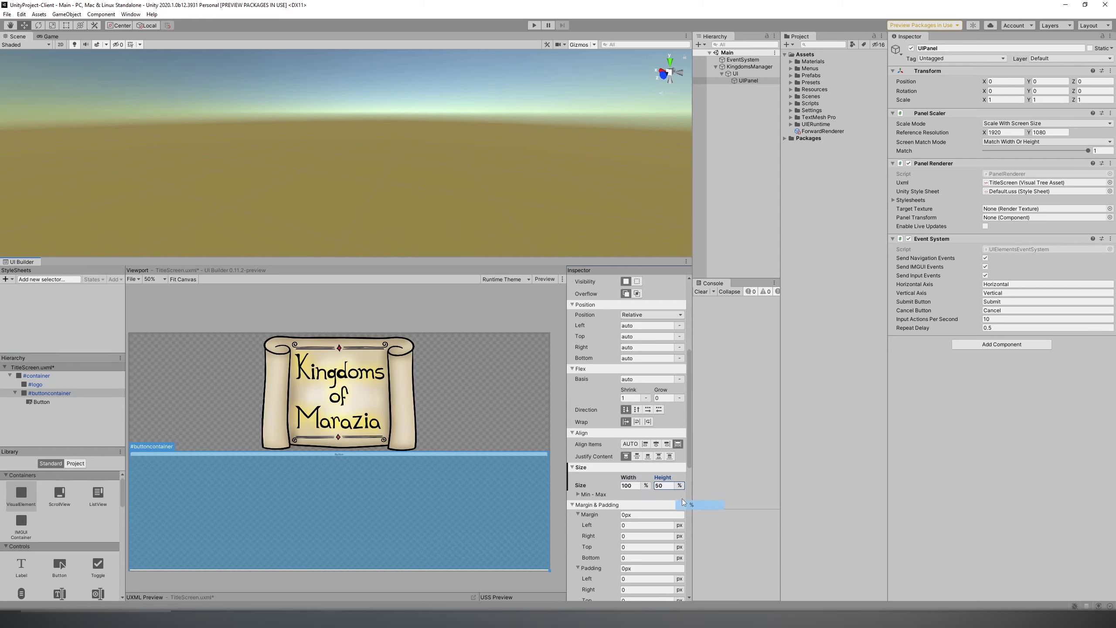
left_click(640, 486)
type("50")
left_click(669, 485)
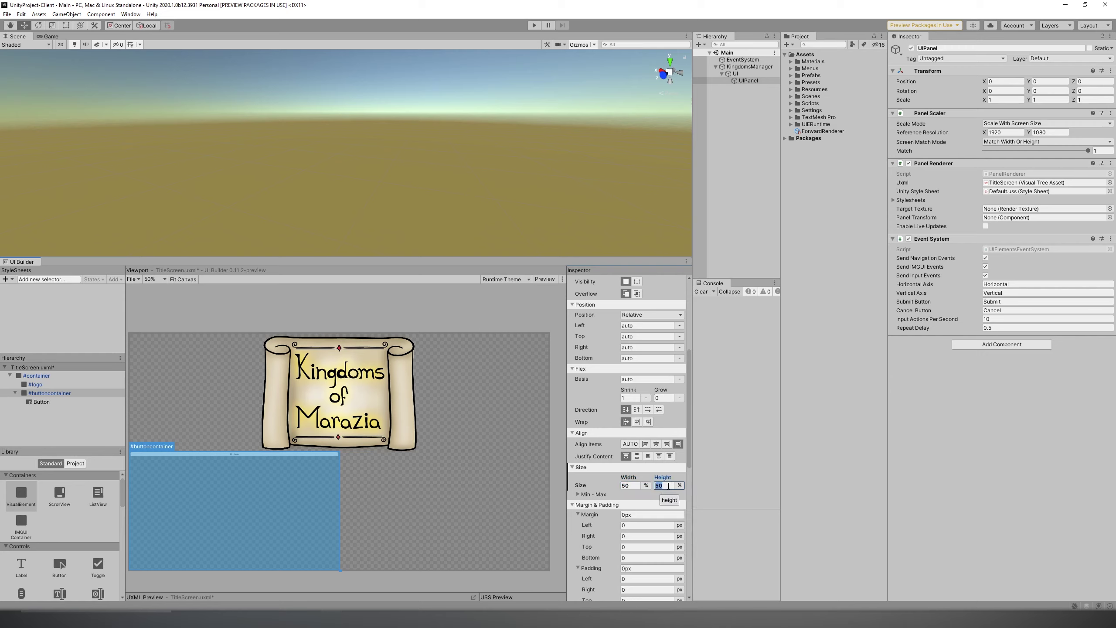
key("ctrl+z")
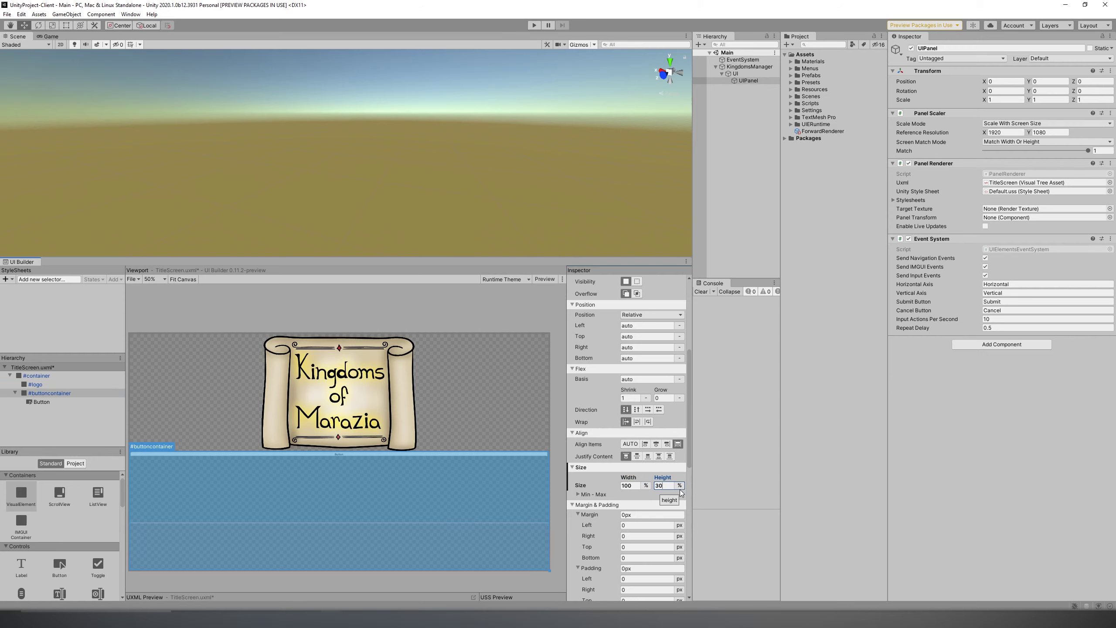
key("ctrl+y")
left_click(656, 444)
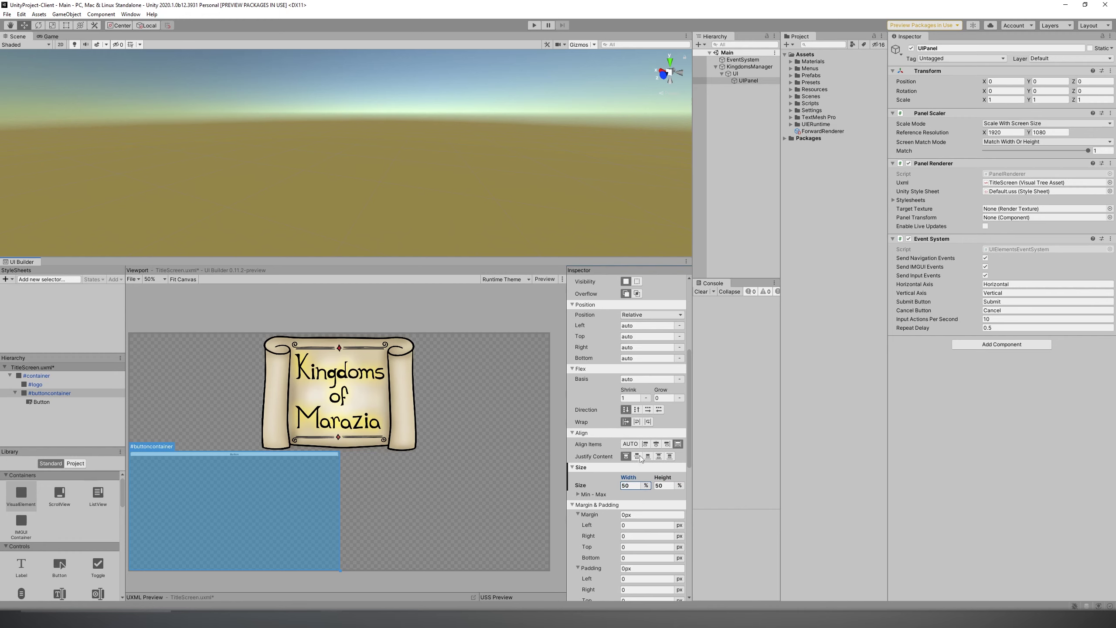
left_click(637, 456)
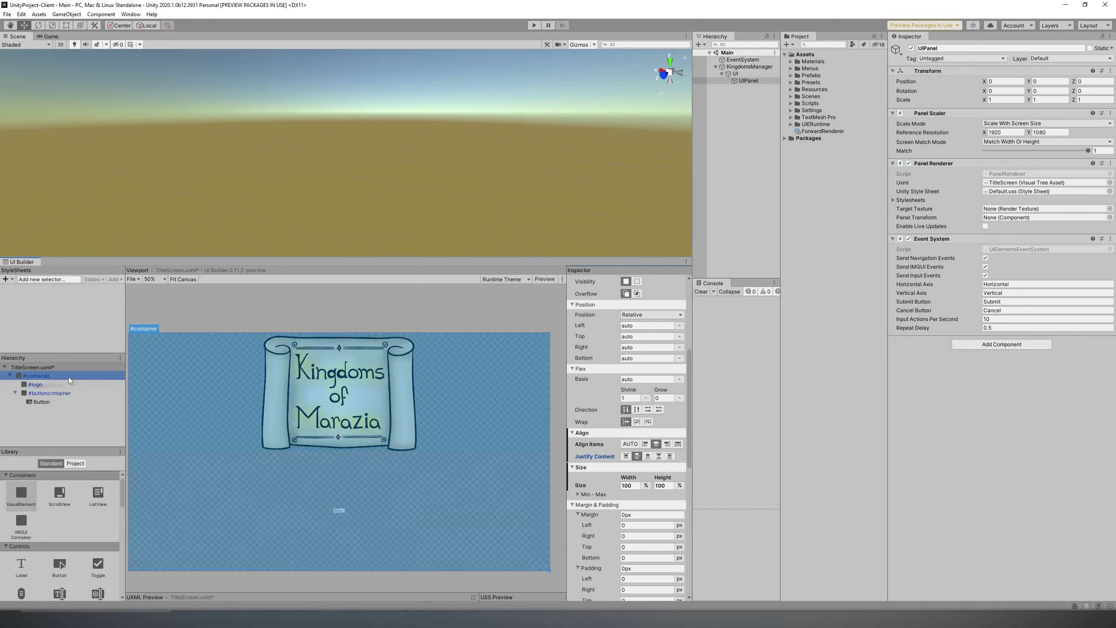
Name the button enter-marazia and set its label text to Enter Marazia.
left_click(328, 495)
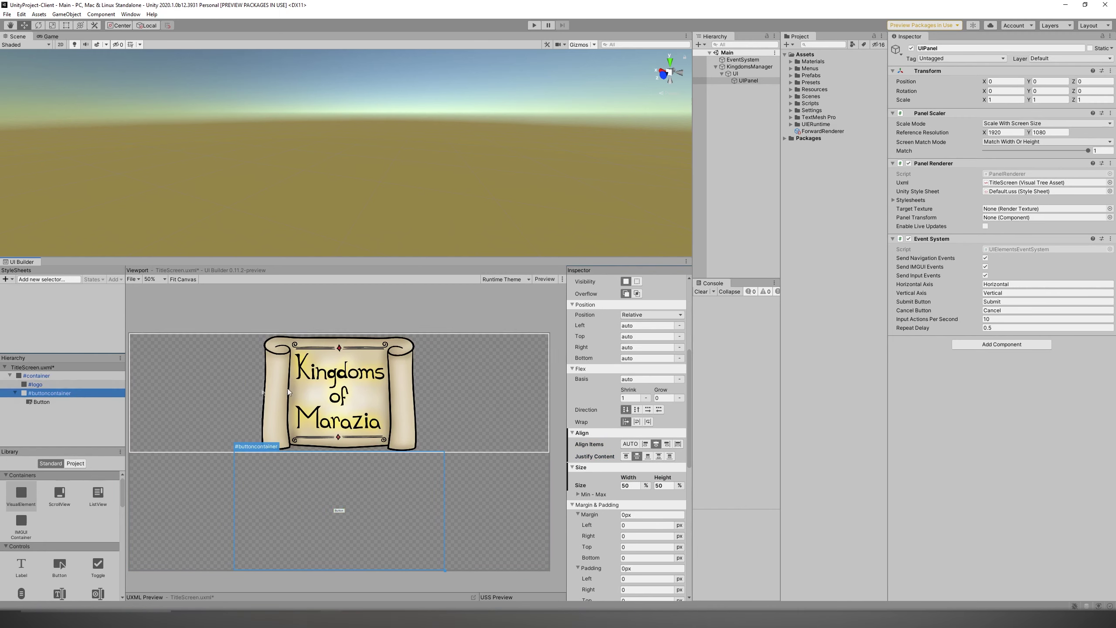
left_click(44, 401)
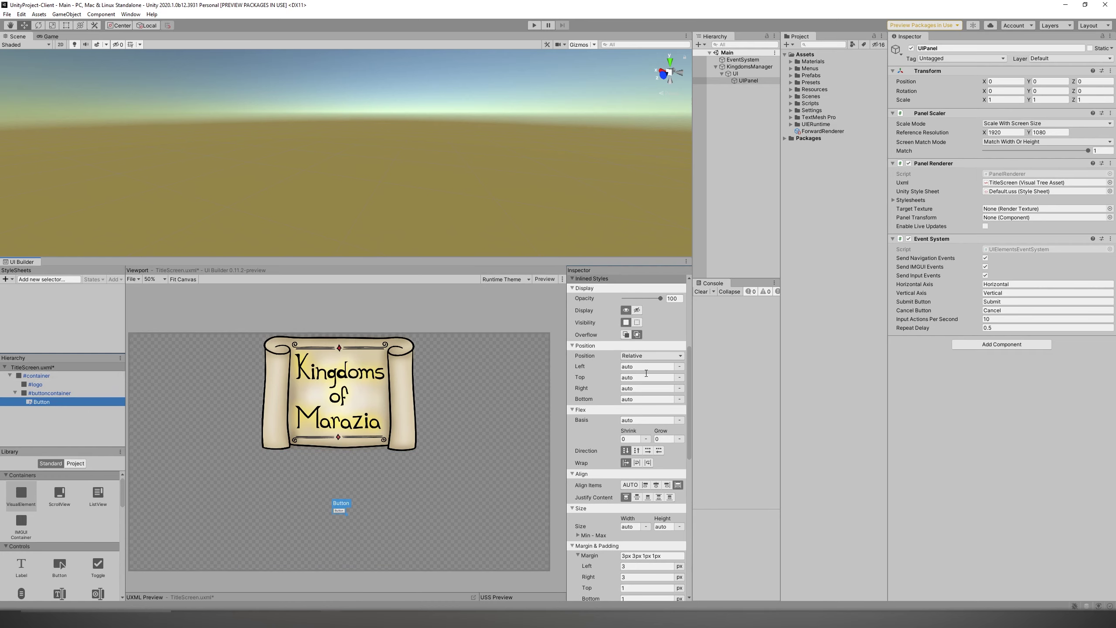
left_click(633, 289)
type("Enter")
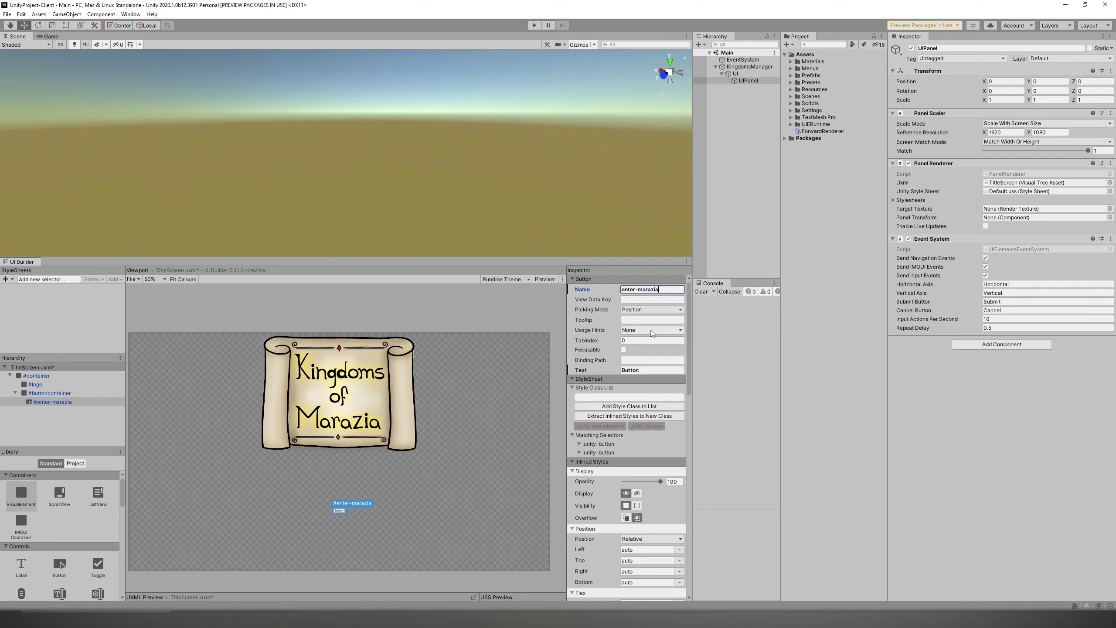
left_click(654, 369)
type("Enter Marazia")
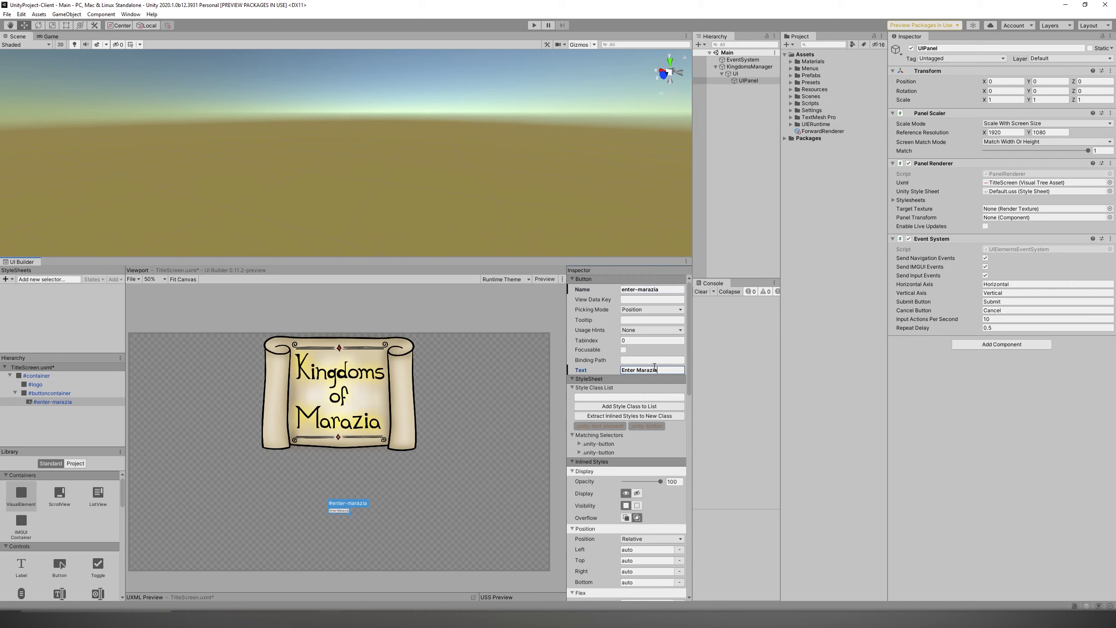
Size the button to 100% width and 100 px height.
scroll(643, 437, "down", 10)
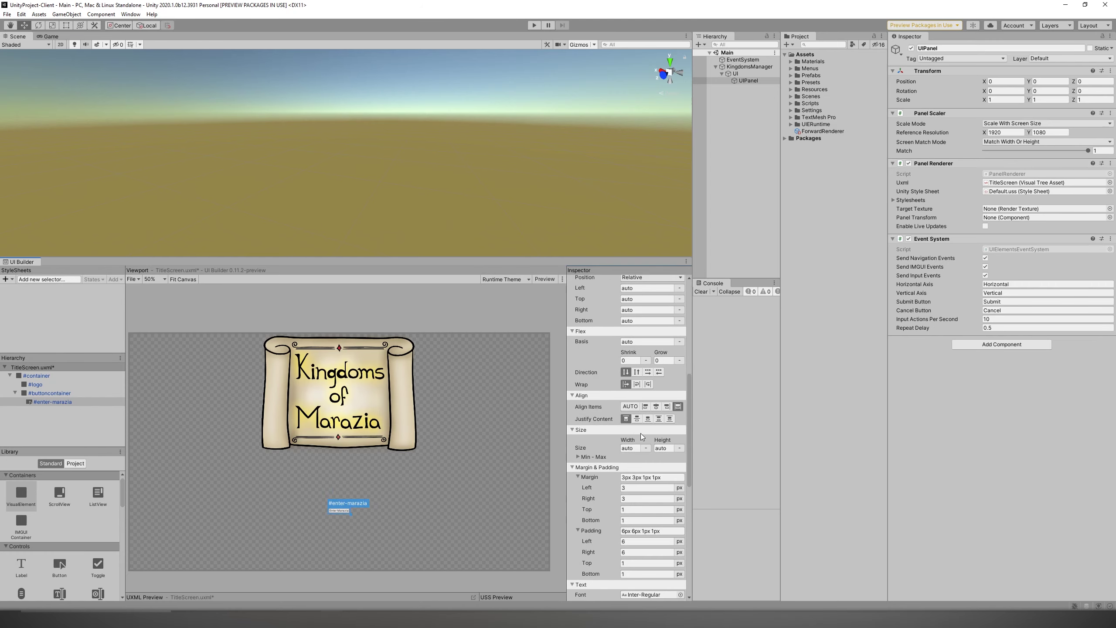
left_click(646, 448)
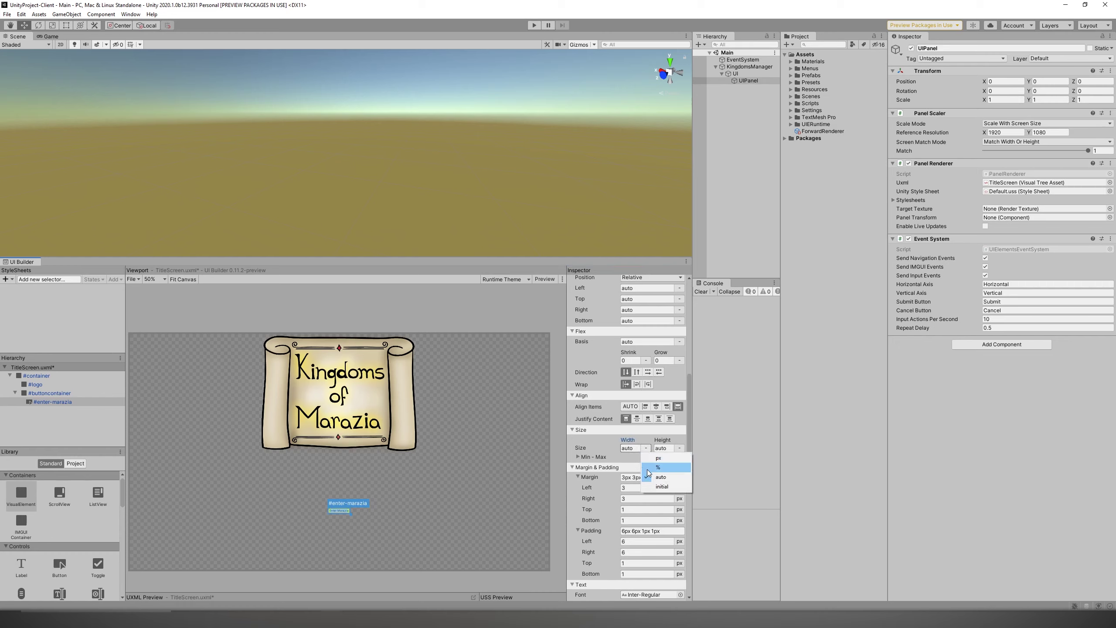
left_click(658, 467)
left_click(679, 448)
left_click(684, 469)
left_click(636, 448)
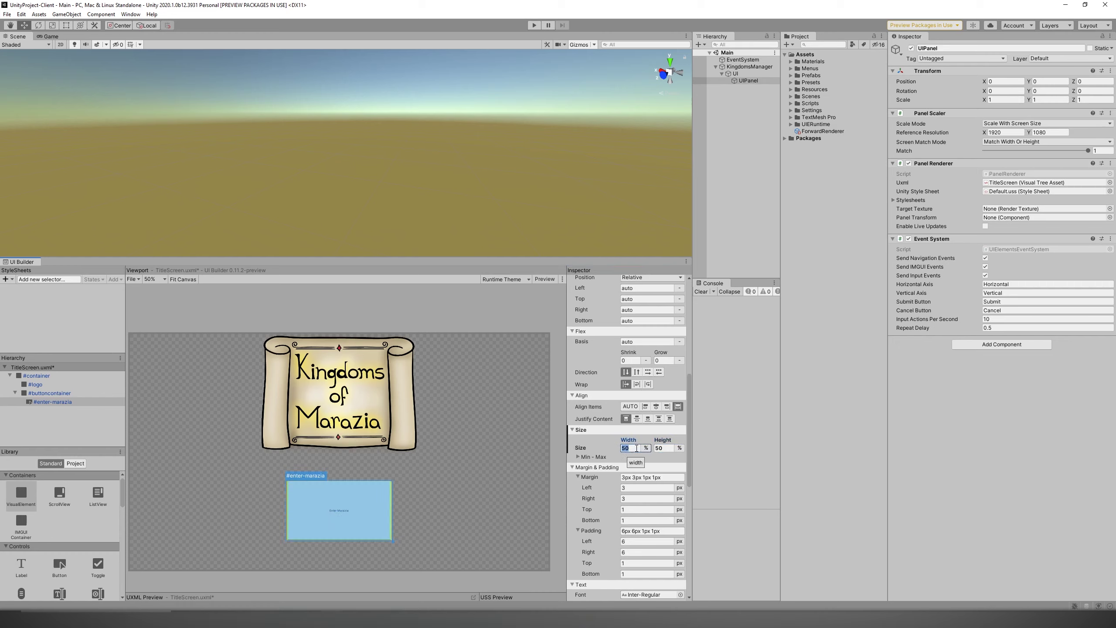
type("100")
left_click(672, 448)
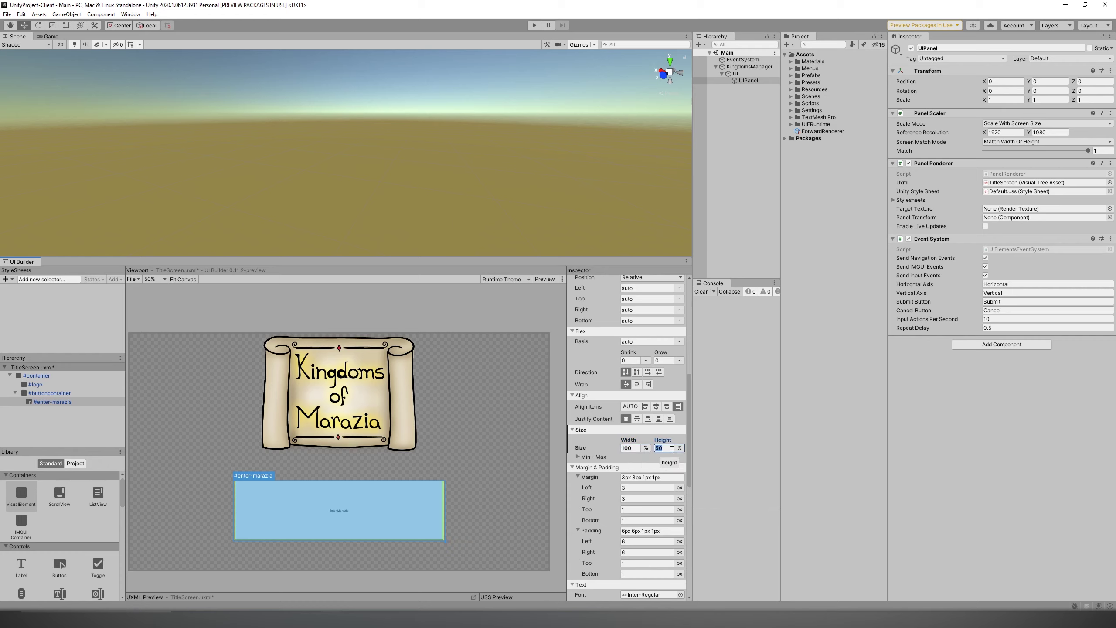
left_click(680, 448)
left_click(684, 460)
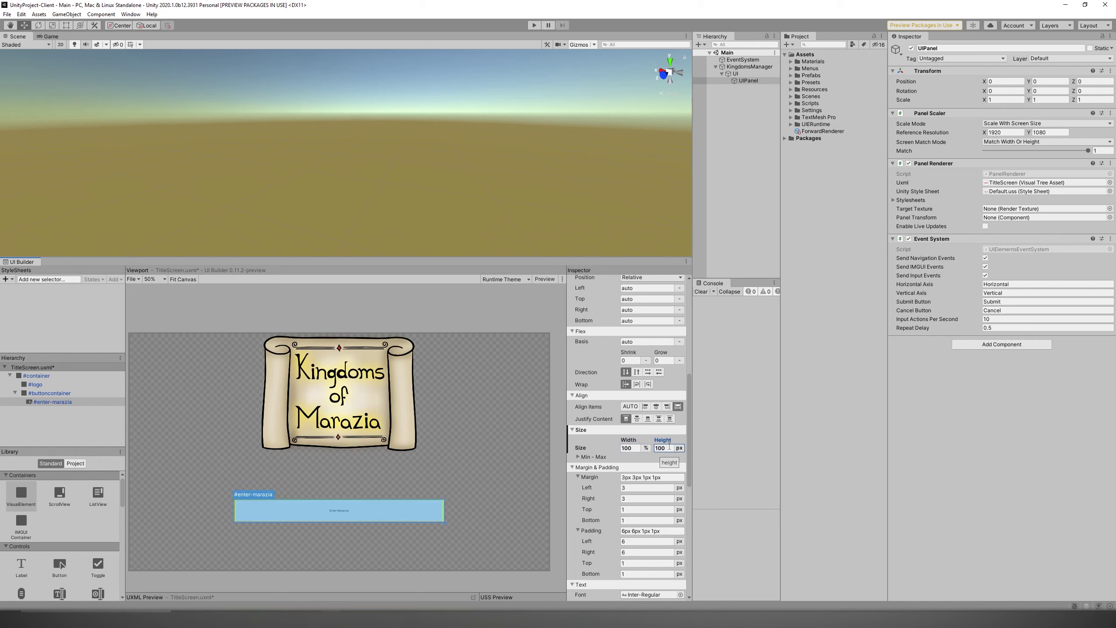
Set the Enter Marazia button's text size to 60.
left_click(50, 393)
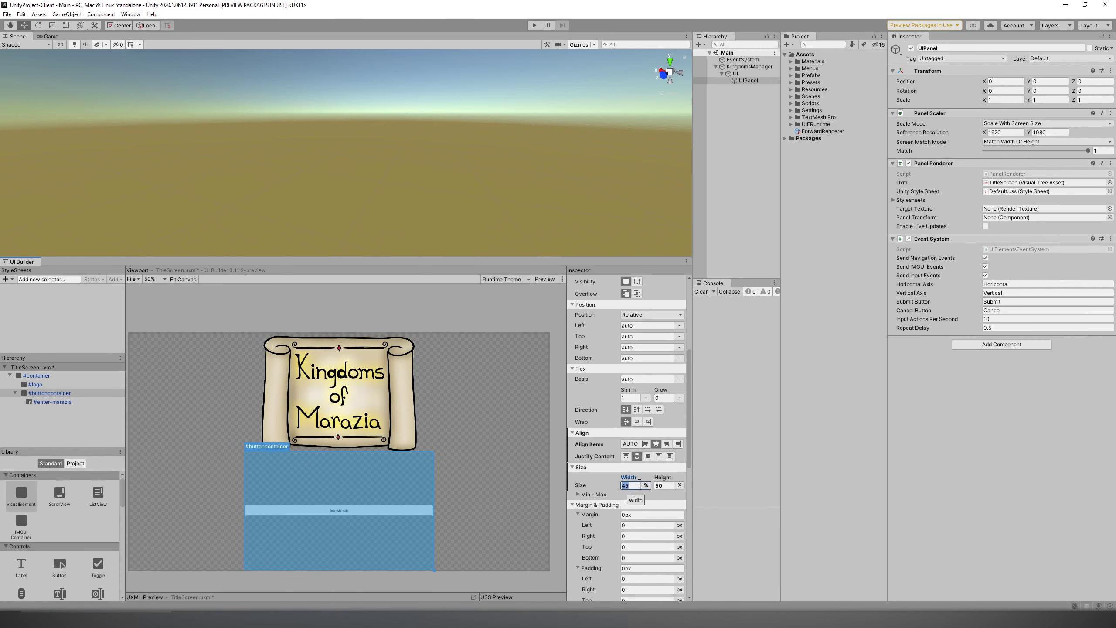
left_click(52, 402)
scroll(659, 396, "up", 10)
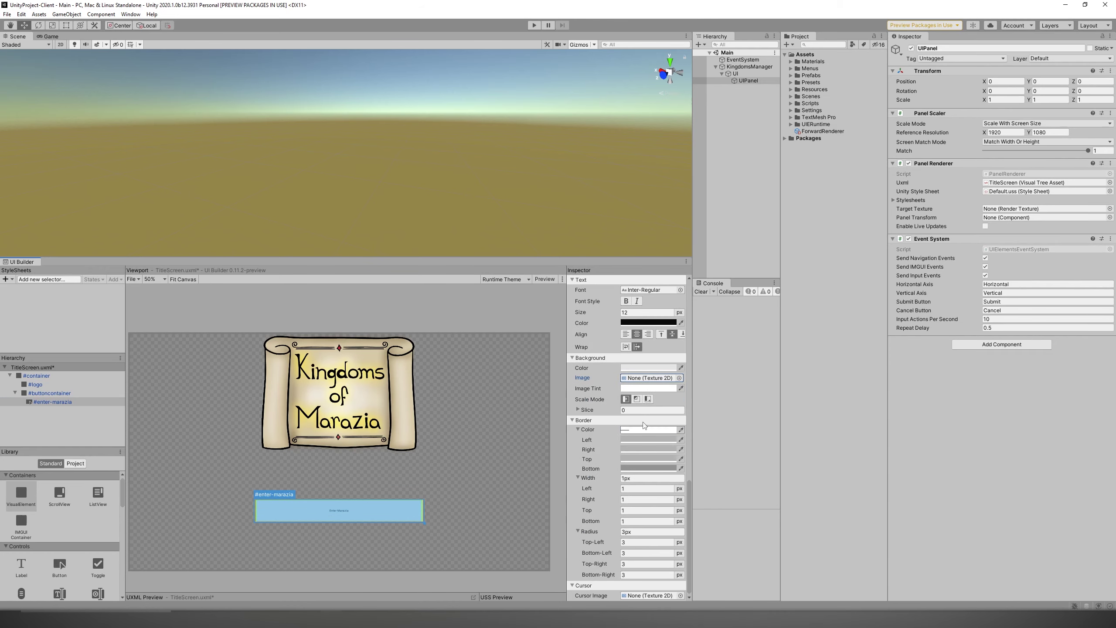
scroll(641, 359, "down", 8)
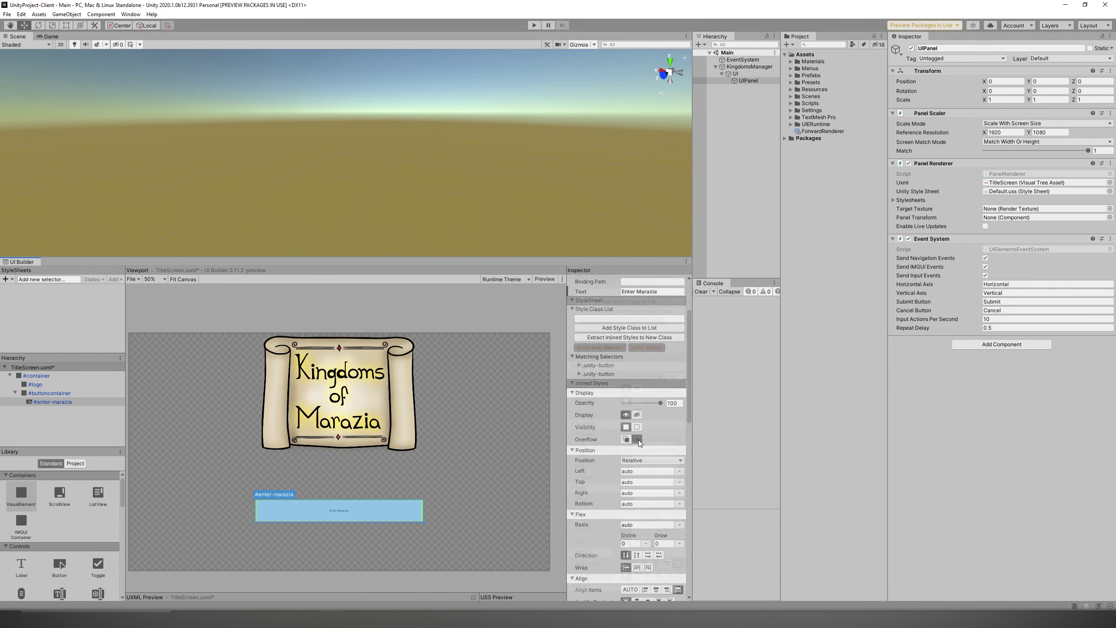
left_click(663, 486)
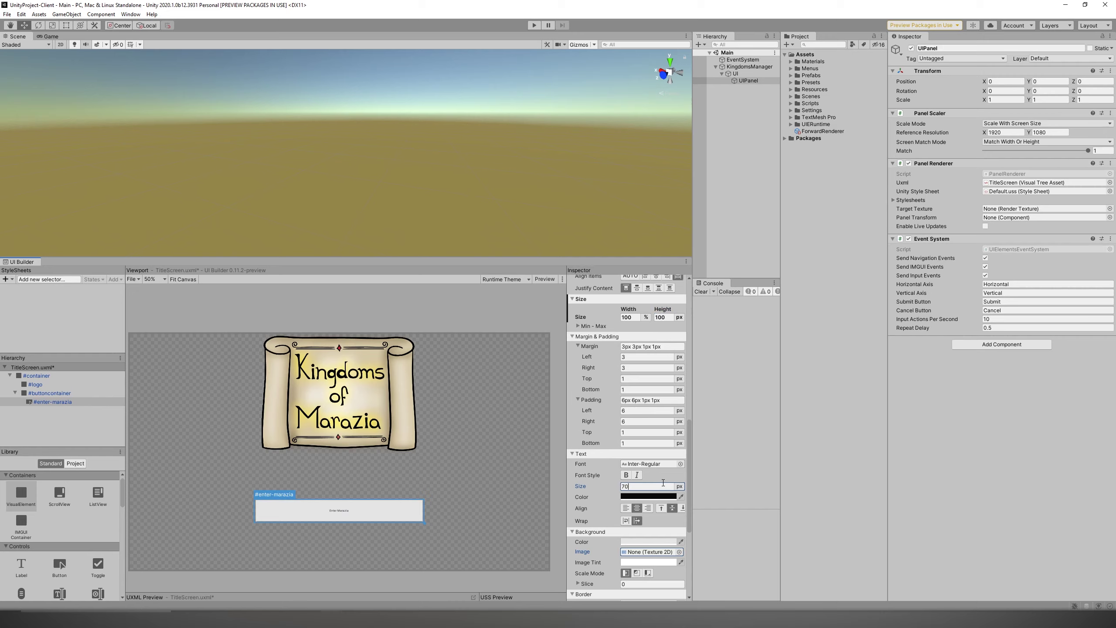
key("Return")
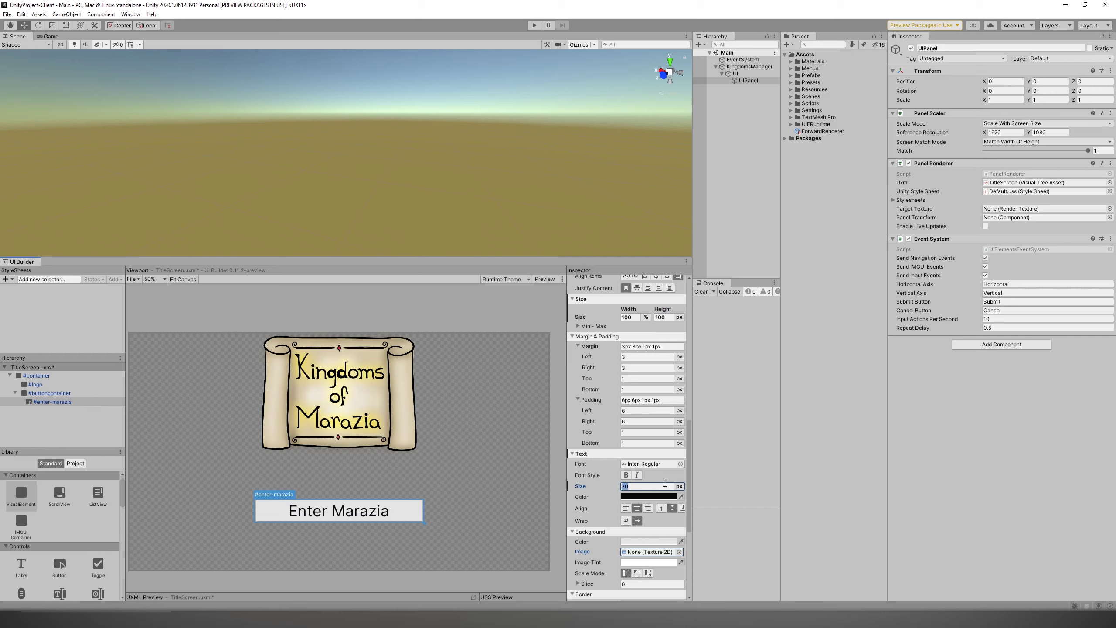
type("60")
key("Return")
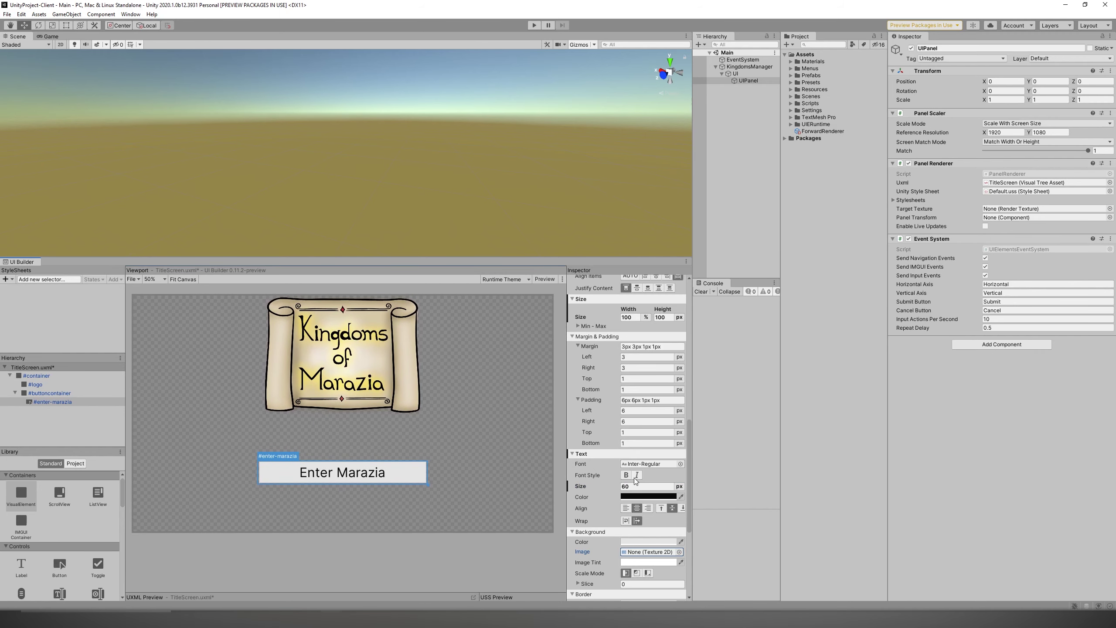
scroll(635, 472, "down", 4)
left_click(53, 402)
key("ctrl+d")
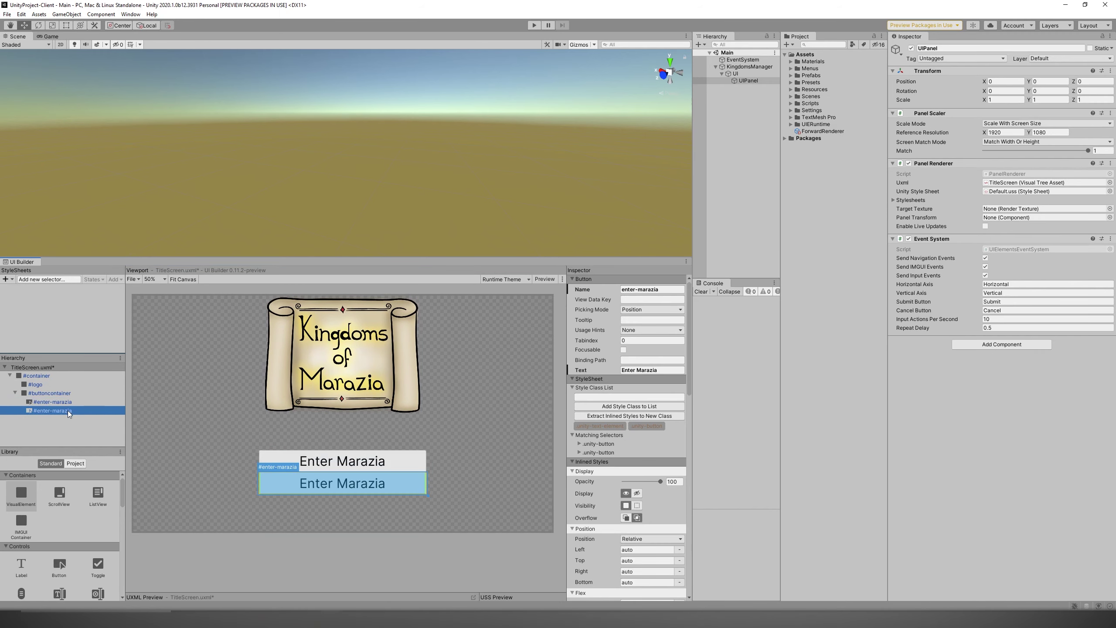
key("ctrl+d")
key("ctrl+d")
key("ctrl+d")
key("ctrl+d")
key("ctrl+d")
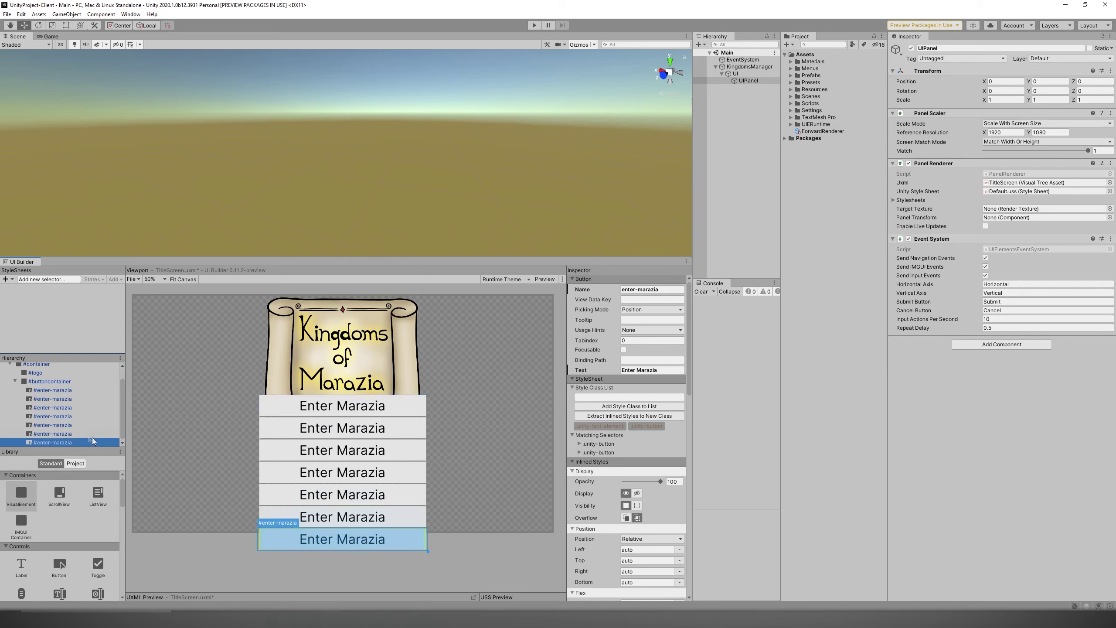
left_click(75, 400)
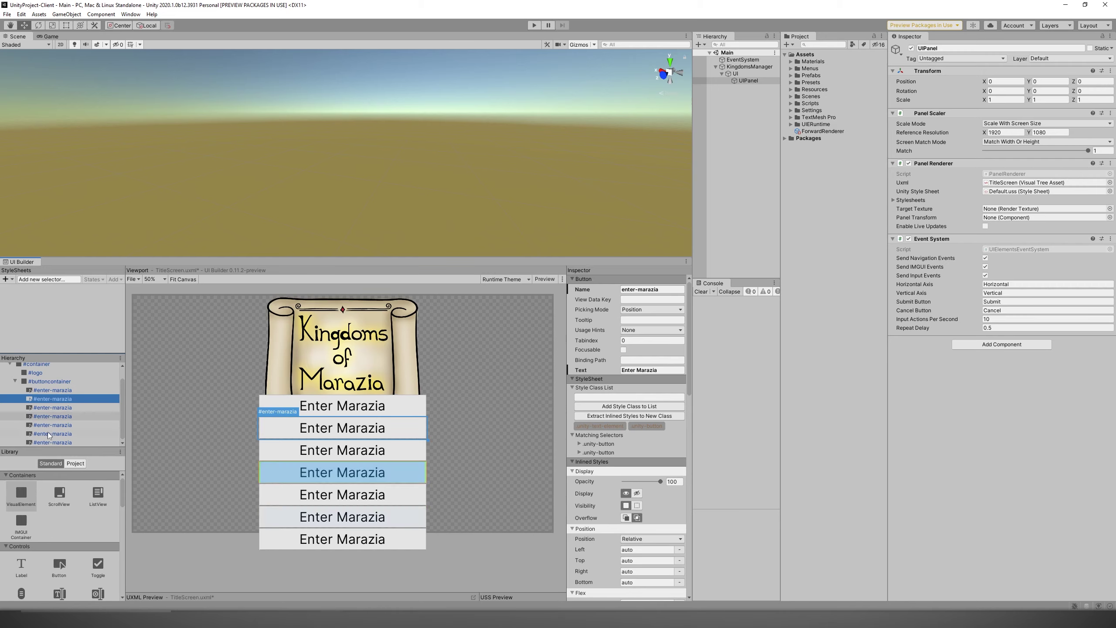
left_click(68, 442)
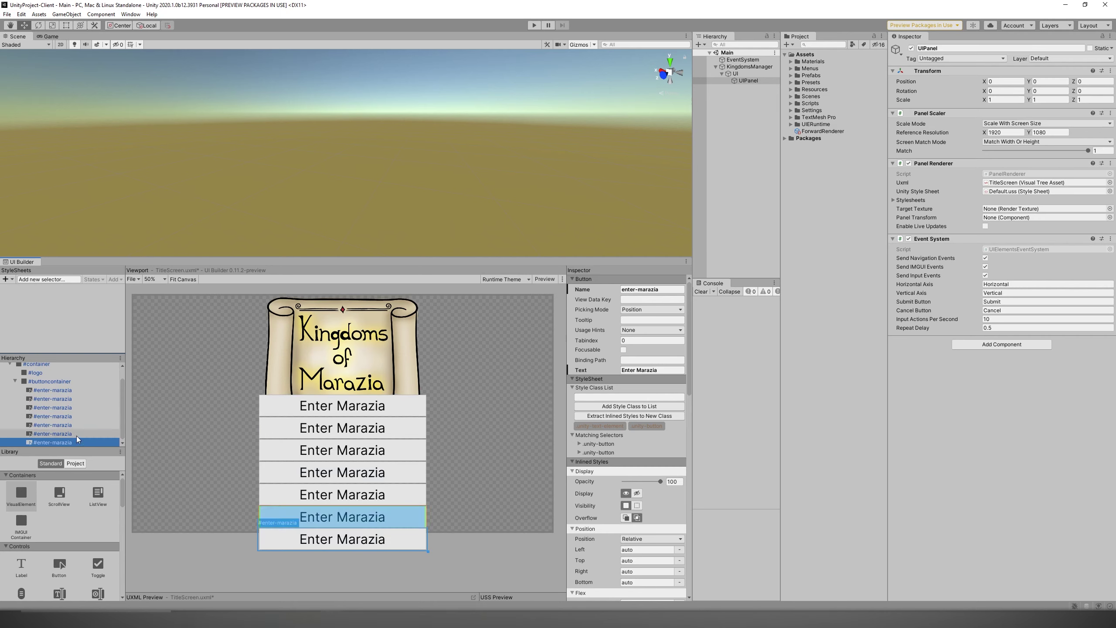
key("Delete")
left_click(63, 435)
key("Delete")
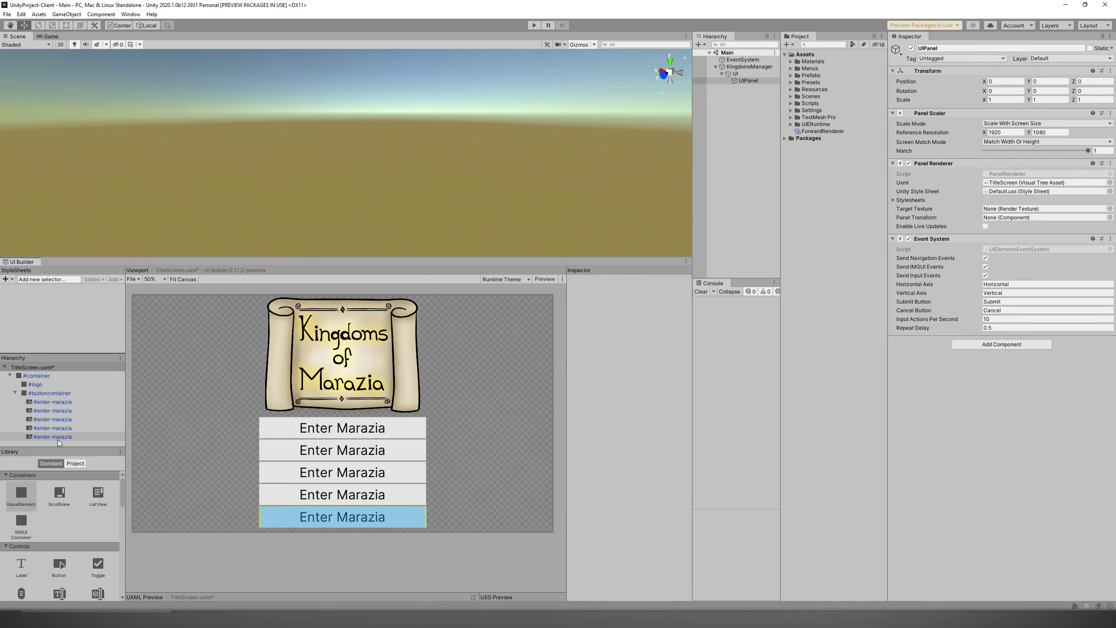
double_click(57, 440)
left_click(33, 438)
key("Delete")
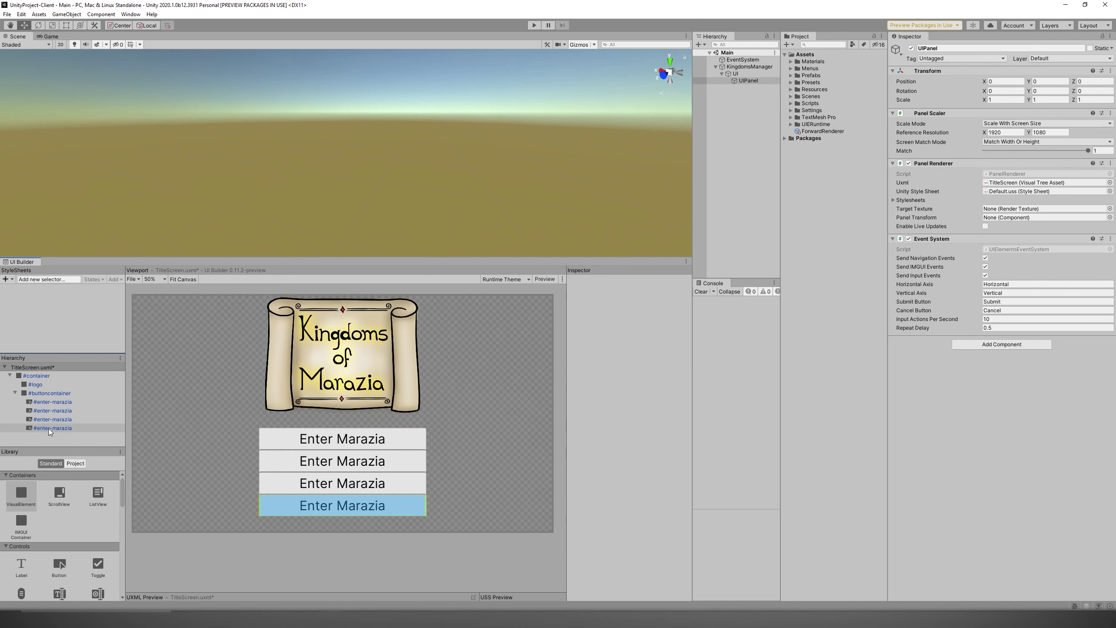
left_click(48, 429)
key("Delete")
left_click(50, 419)
key("Delete")
left_click(54, 411)
key("Delete")
left_click(56, 402)
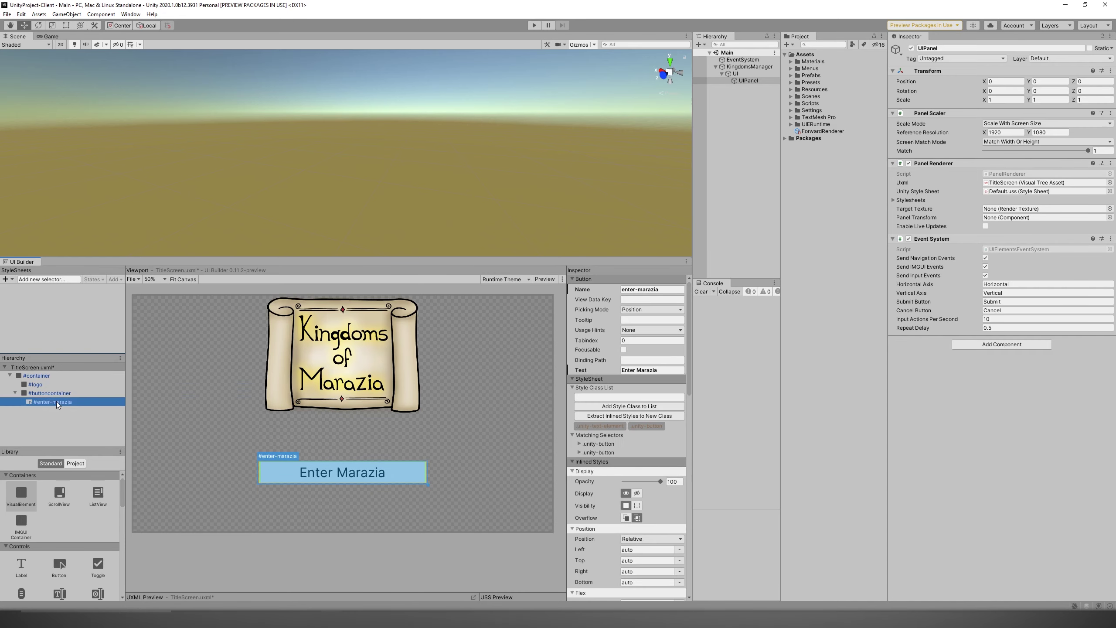
Add a title-buttons class to the button and extract its inline styles into it.
left_click(624, 397)
type("buttons")
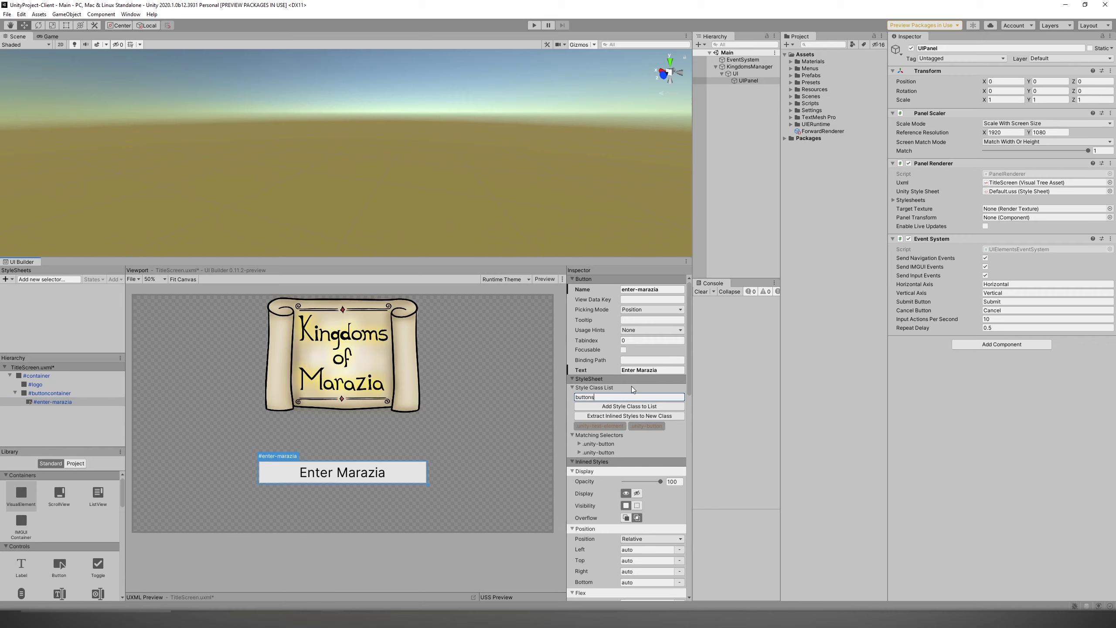
key("BackSpace")
key("BackSpace")
key("BackSpace")
key("BackSpace")
key("BackSpace")
key("BackSpace")
type("title-buttons")
left_click(641, 416)
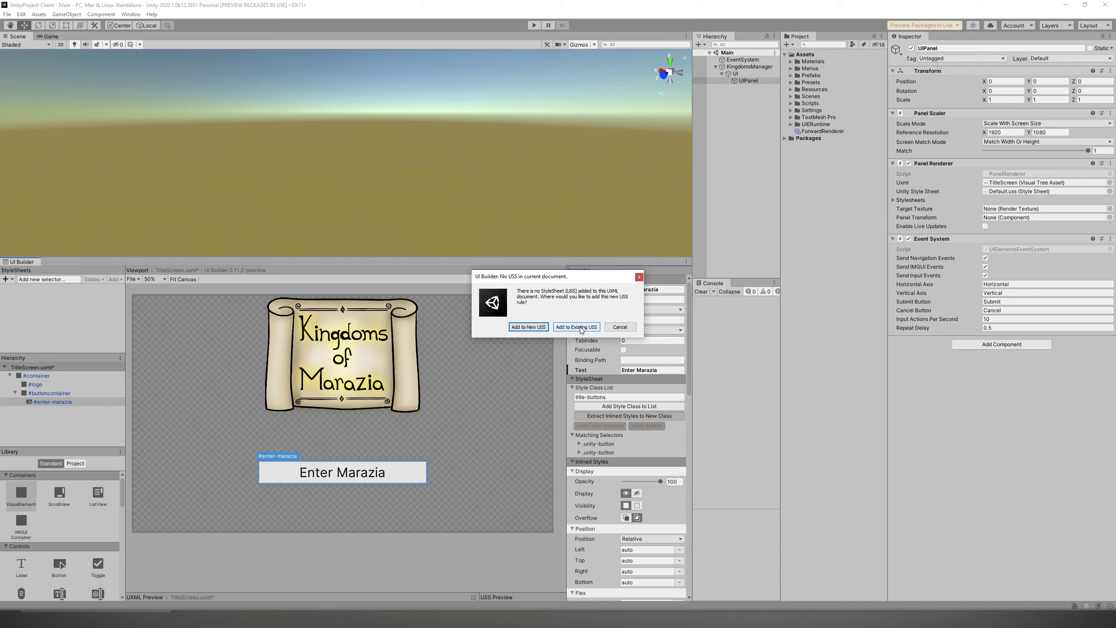
Save the class rule as TitleUSS.uss in a new Assets/Menus/USS folder.
left_click(529, 327)
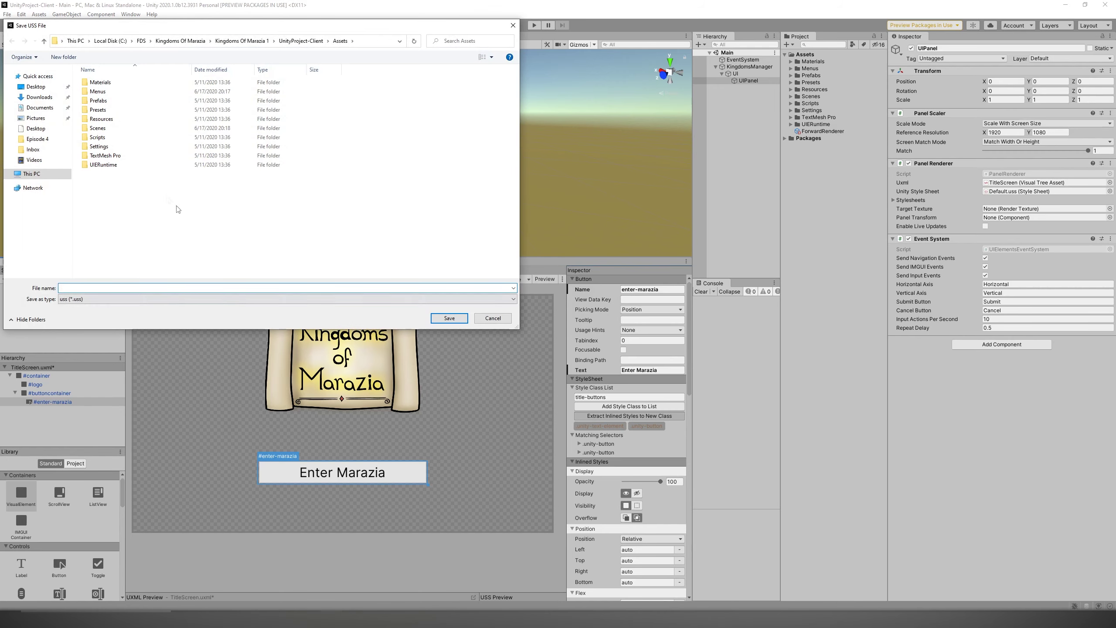
double_click(111, 92)
right_click(190, 202)
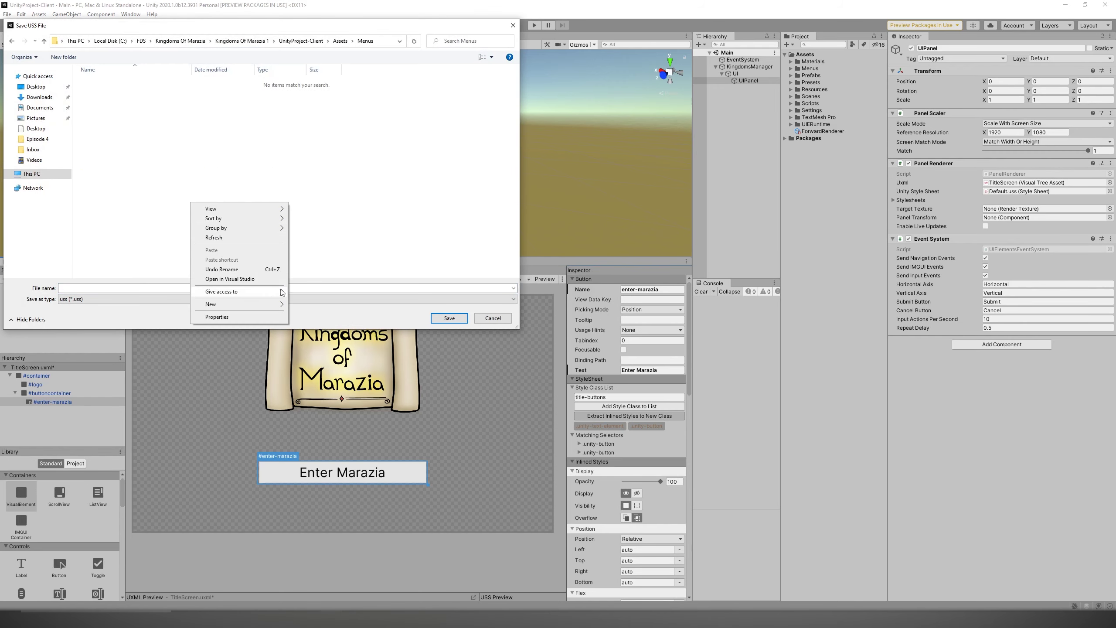
mouse_move(259, 304)
left_click(320, 305)
type("US")
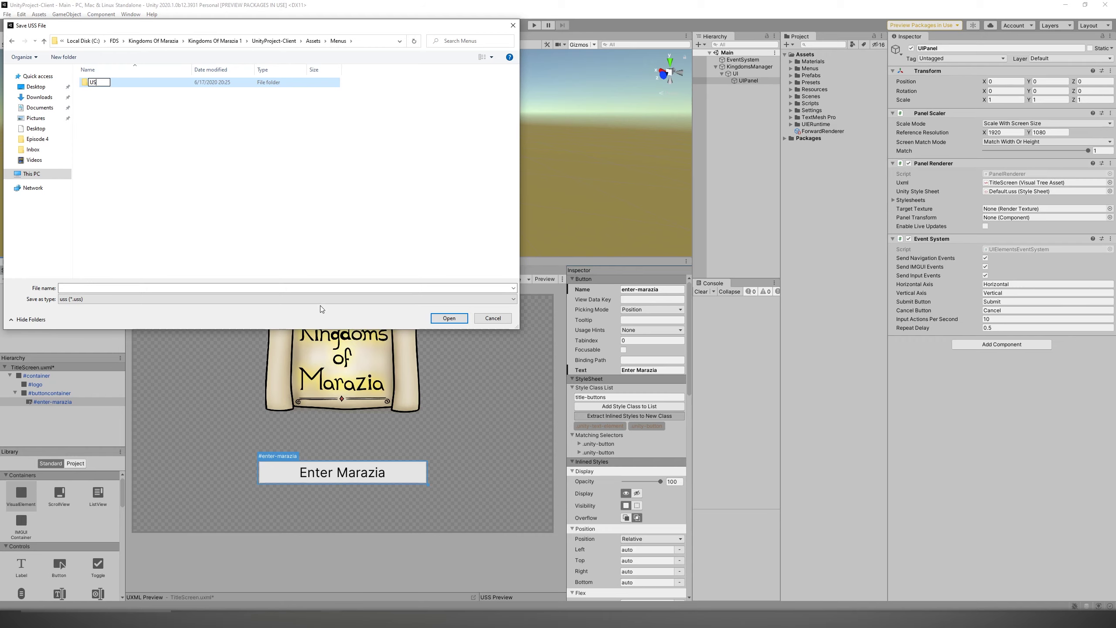
type("S")
key("Return")
double_click(127, 83)
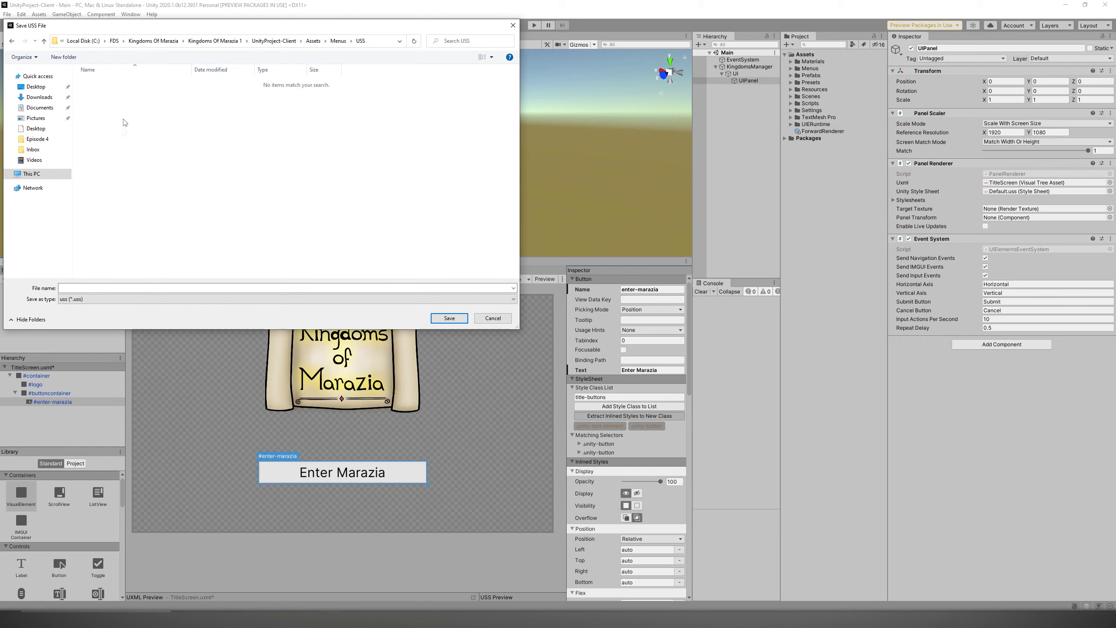
type("TitleUSS")
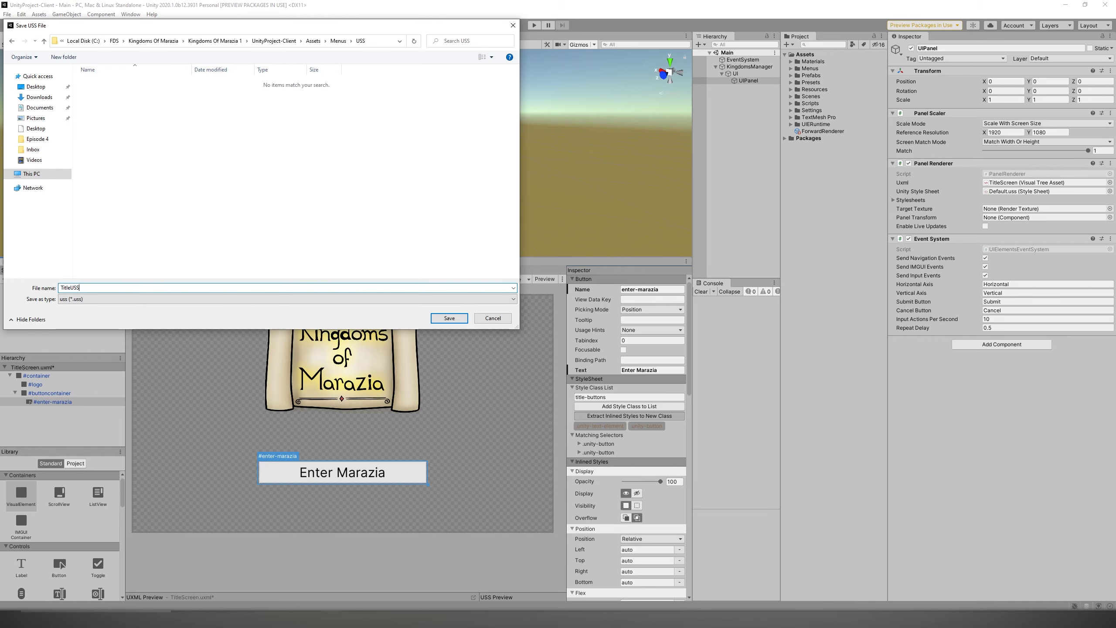
left_click(450, 318)
Duplicate the Enter Marazia button three times.
key("ctrl+d")
key("ctrl+d")
key("ctrl+d")
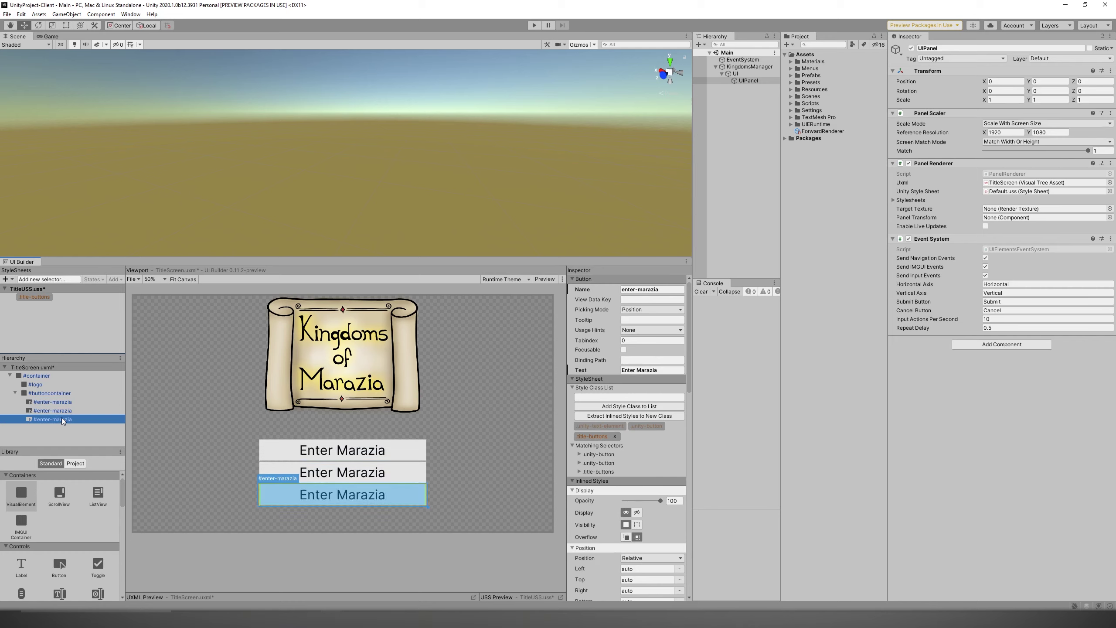
key("ctrl+d")
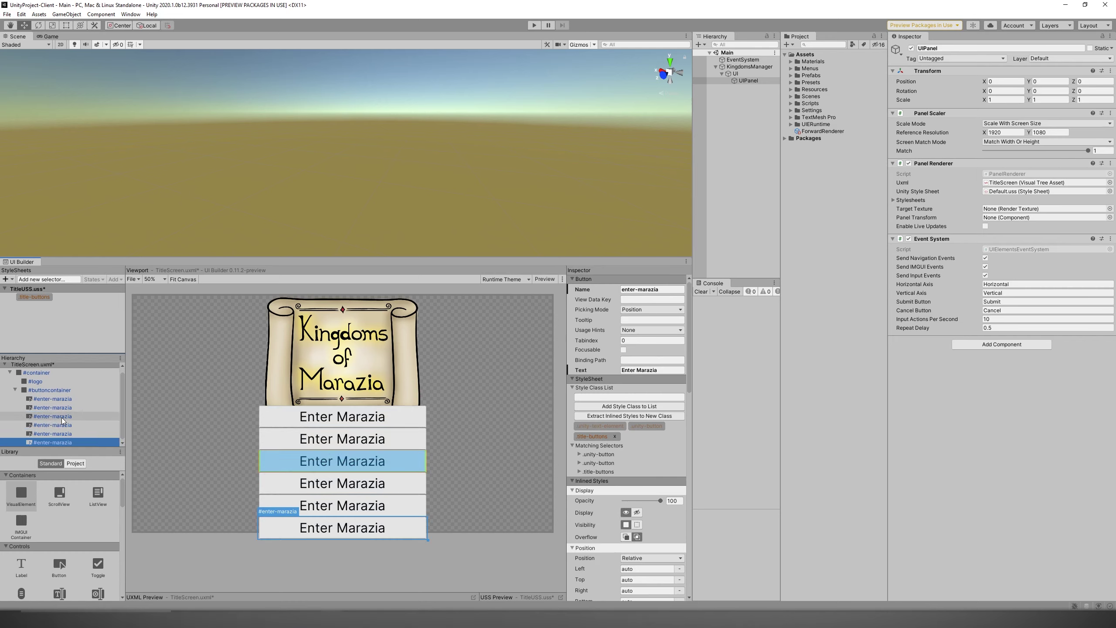
key("ctrl+d")
Set the .title-buttons rule's height to 80 px.
left_click(58, 296)
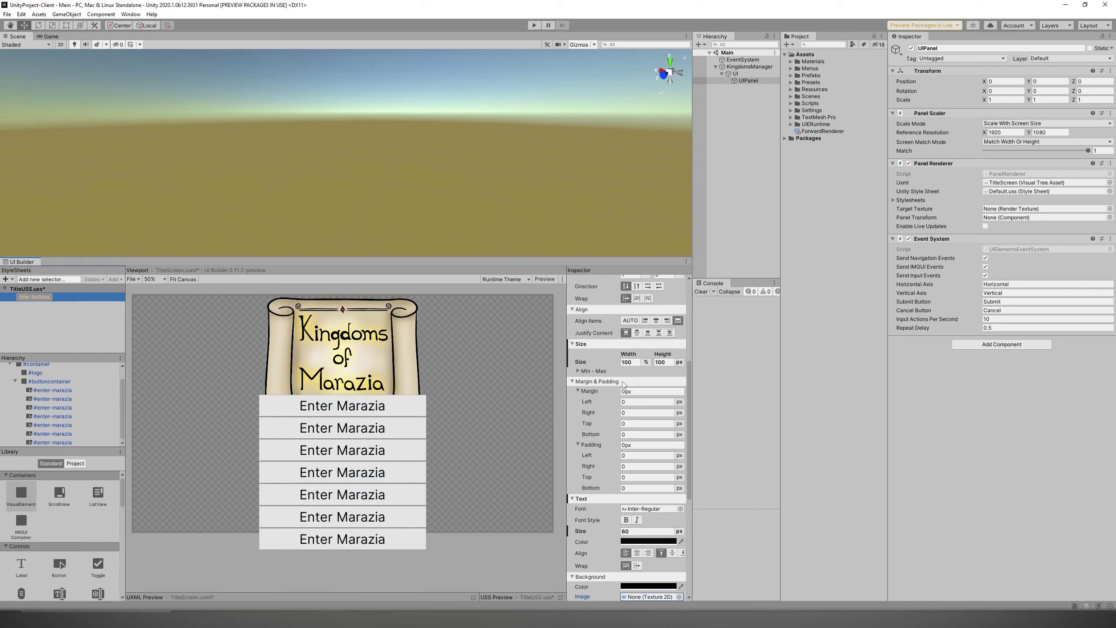
scroll(679, 366, "up", 3)
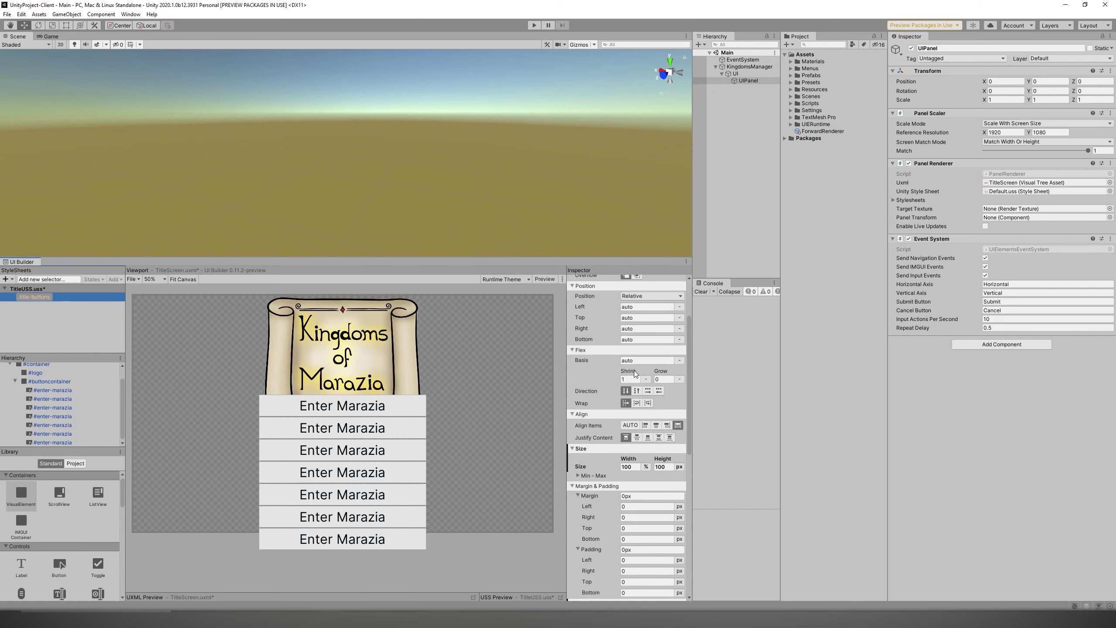
left_click(682, 442)
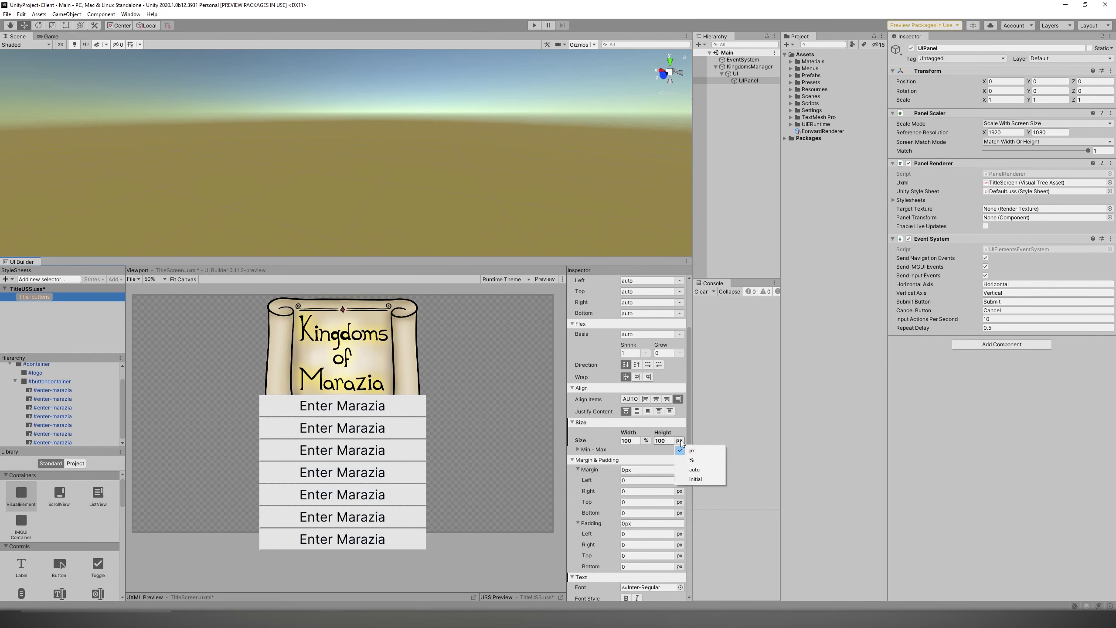
left_click(669, 439)
left_click(670, 440)
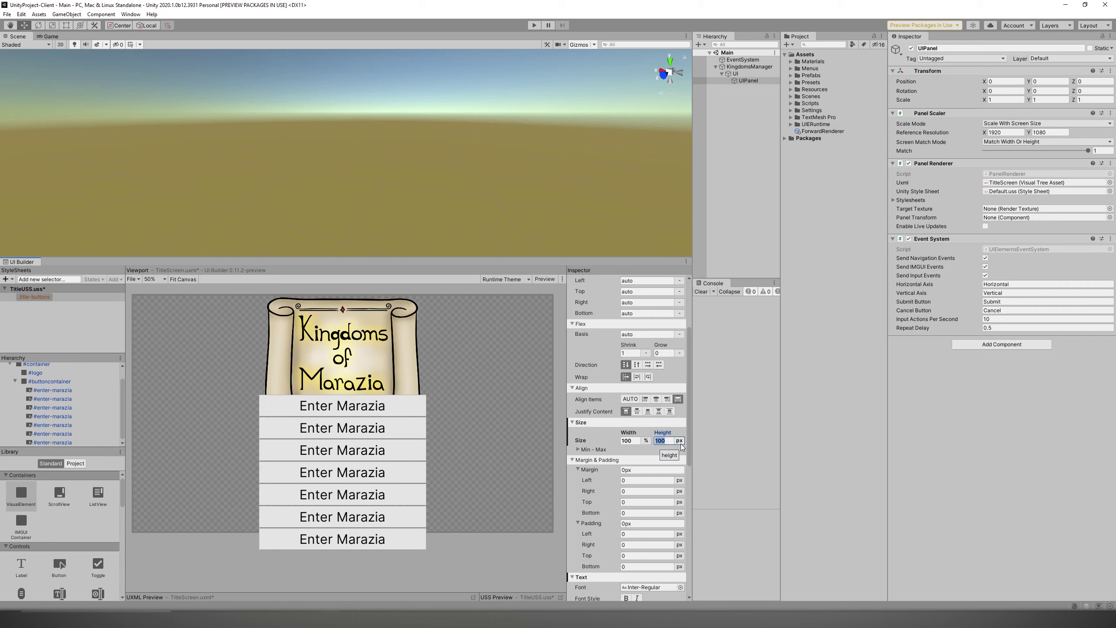
type("80")
key("Return")
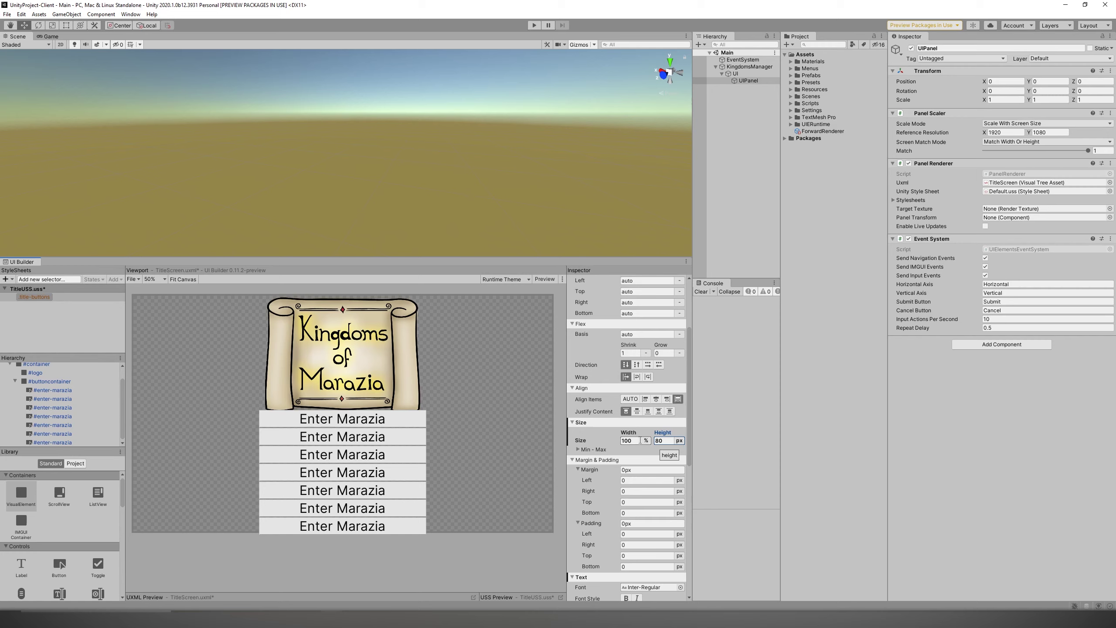
Centre #container's content vertically and adjust the button margins.
left_click(37, 364)
left_click(636, 431)
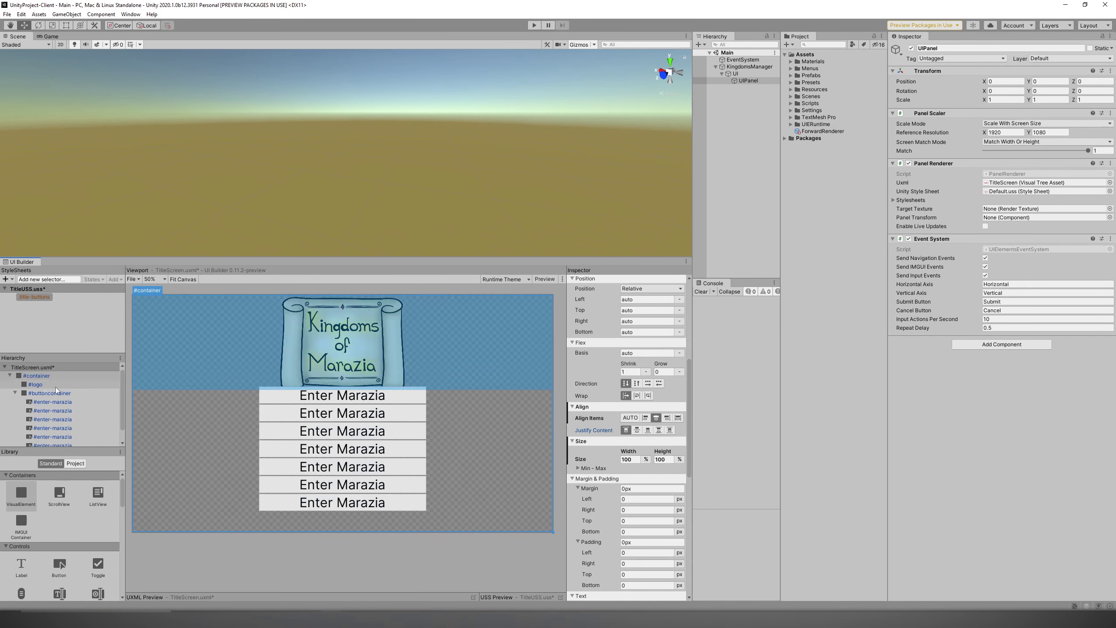
left_click(264, 410)
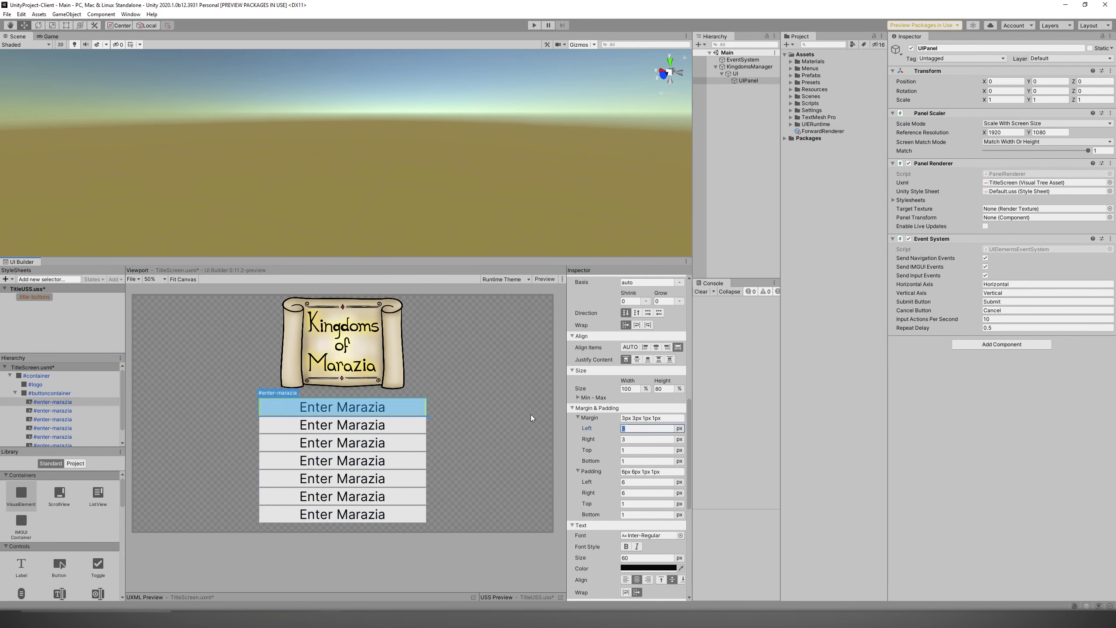
key("Tab")
key("Tab")
left_click(59, 297)
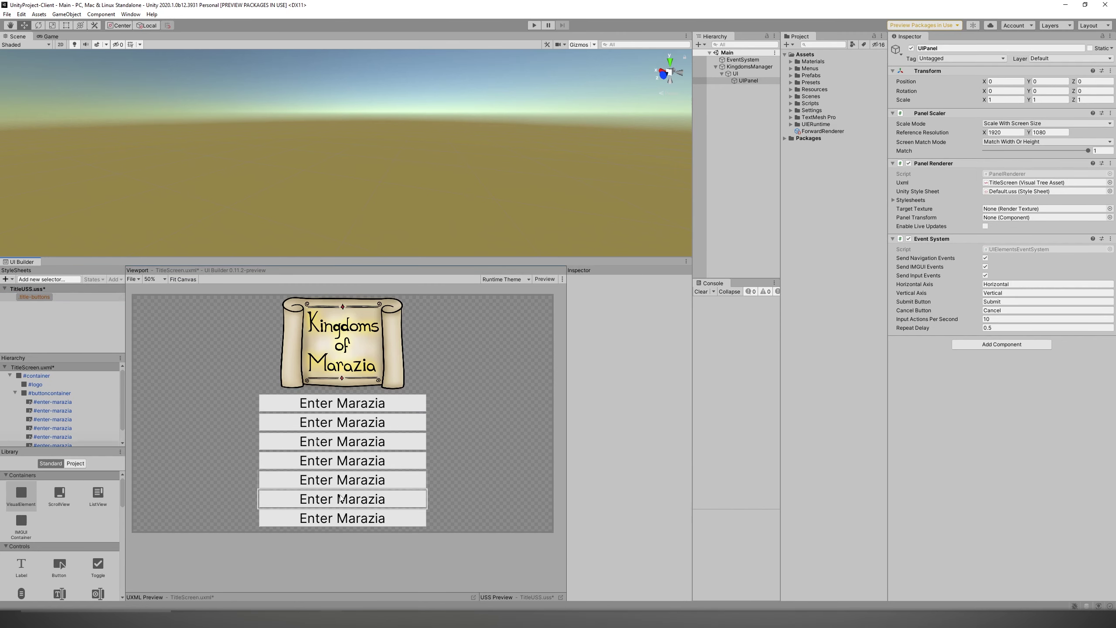
Name and label the second and third buttons campaign/Campaign and custom-game/Custom Game.
left_click(334, 422)
left_click(671, 289)
type("campaign")
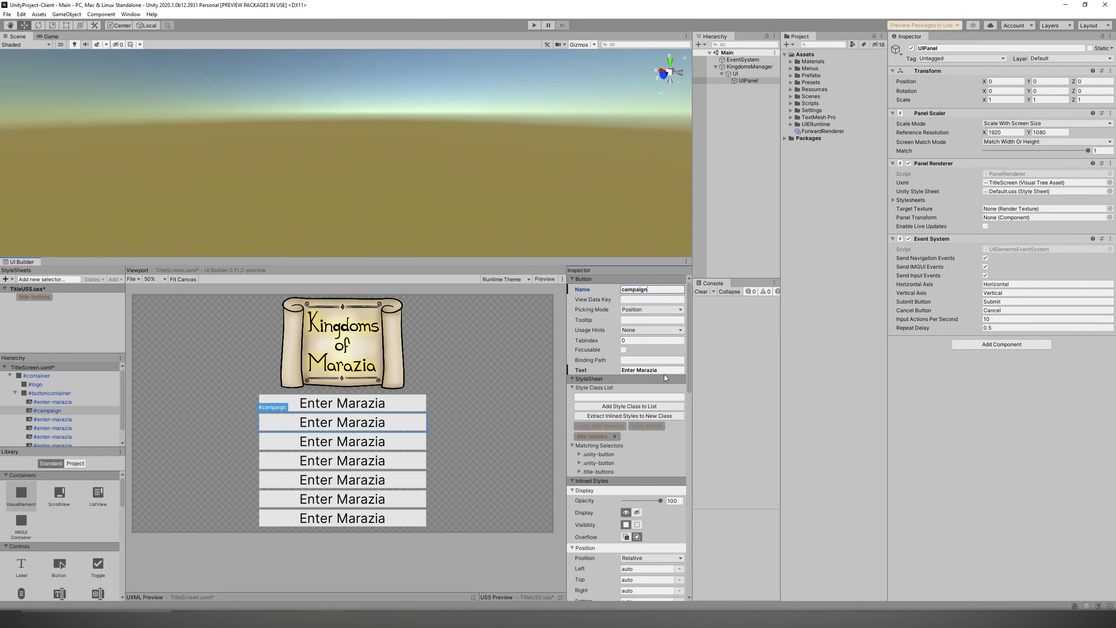
left_click(652, 370)
type("Campaign")
left_click(93, 418)
left_click(653, 289)
type("custom-game")
left_click(652, 370)
type("Custom Game")
left_click(66, 428)
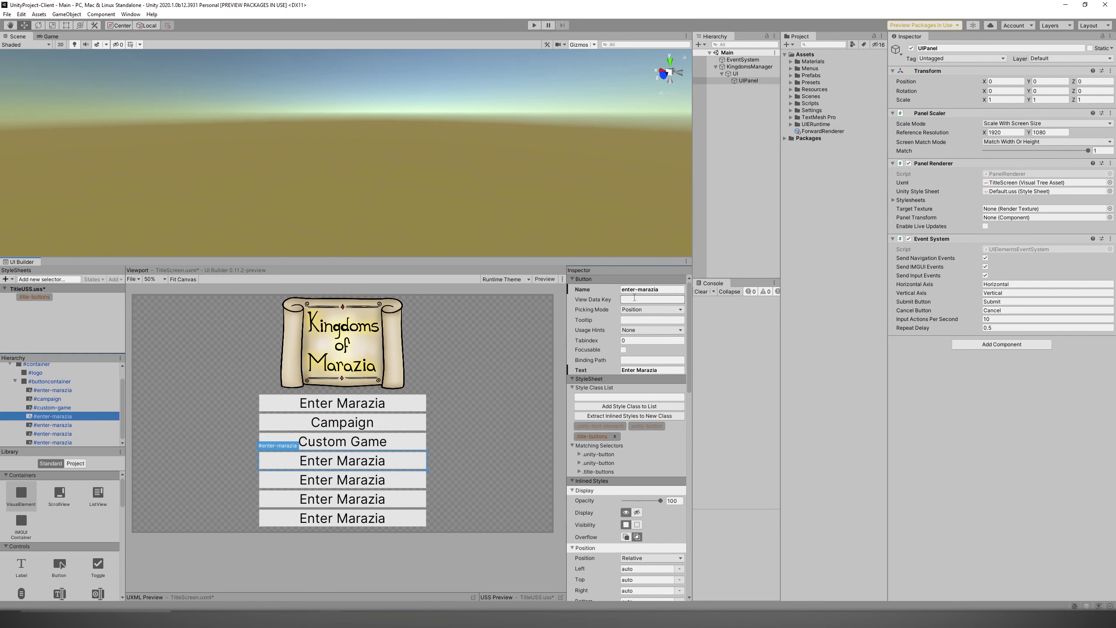
Name and label the fourth and fifth buttons map-editor/Map Editor and tutorial/Tutorial.
left_click(652, 289)
type("map-editor")
left_click(652, 369)
type("Map Editor")
left_click(51, 425)
left_click(653, 289)
type("tutorial")
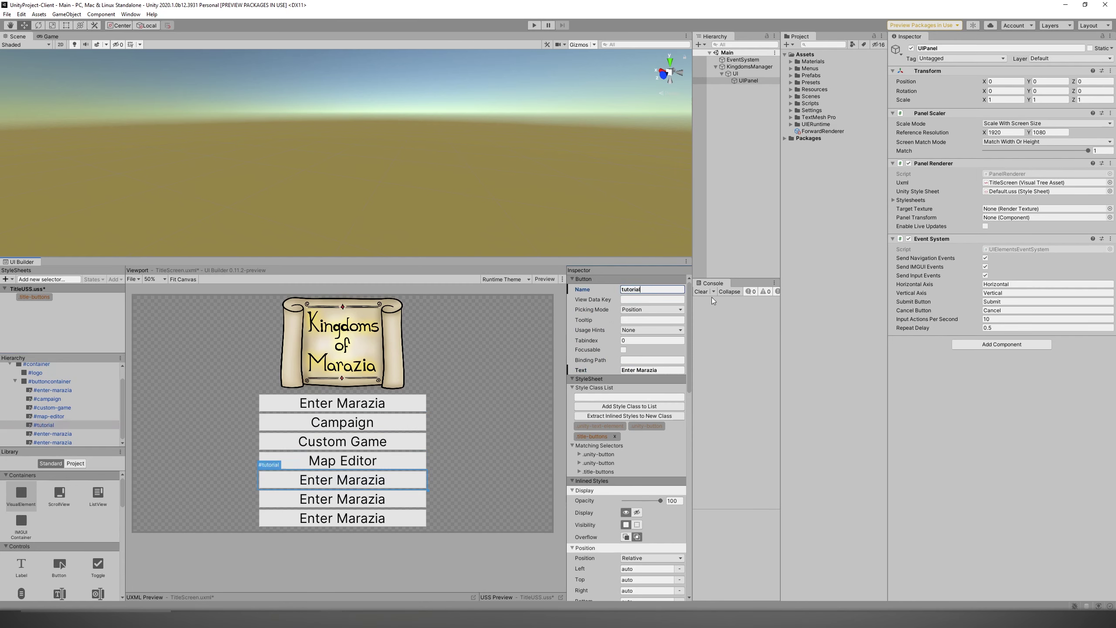
left_click(652, 370)
type("Tutorial")
Name and label the sixth and seventh buttons options/Options and quit/Quit.
left_click(44, 434)
left_click(652, 289)
type("optionsOptions")
left_click(53, 442)
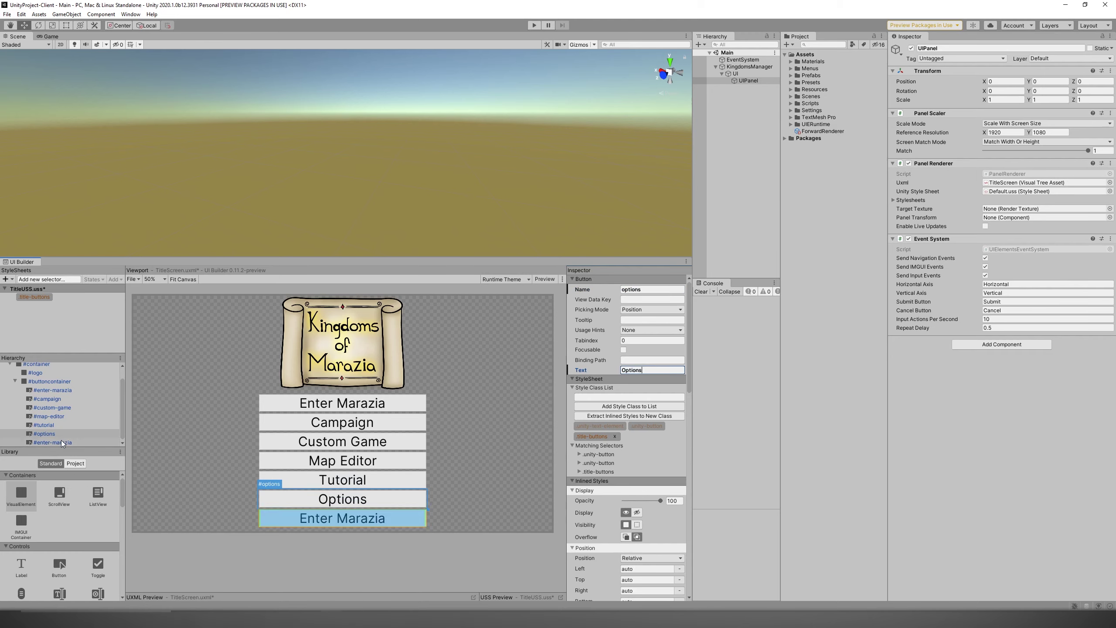
left_click(653, 290)
type("quit")
left_click(652, 370)
type("Quit")
Test the menu in Play mode and inspect the GameStateDict error in the script.
left_click(535, 25)
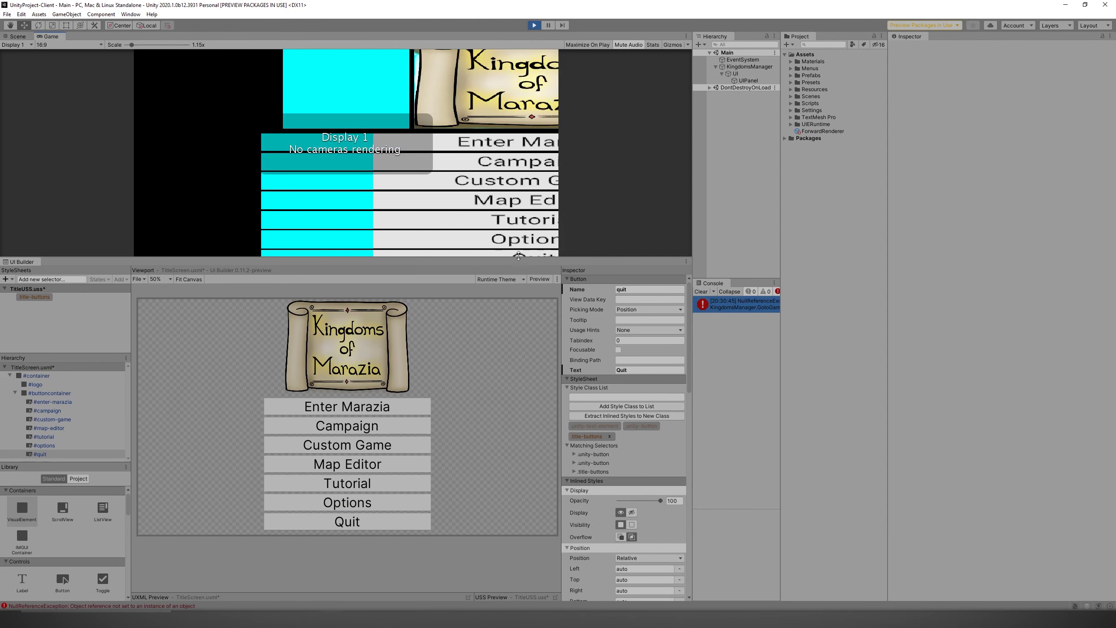
left_click(729, 308)
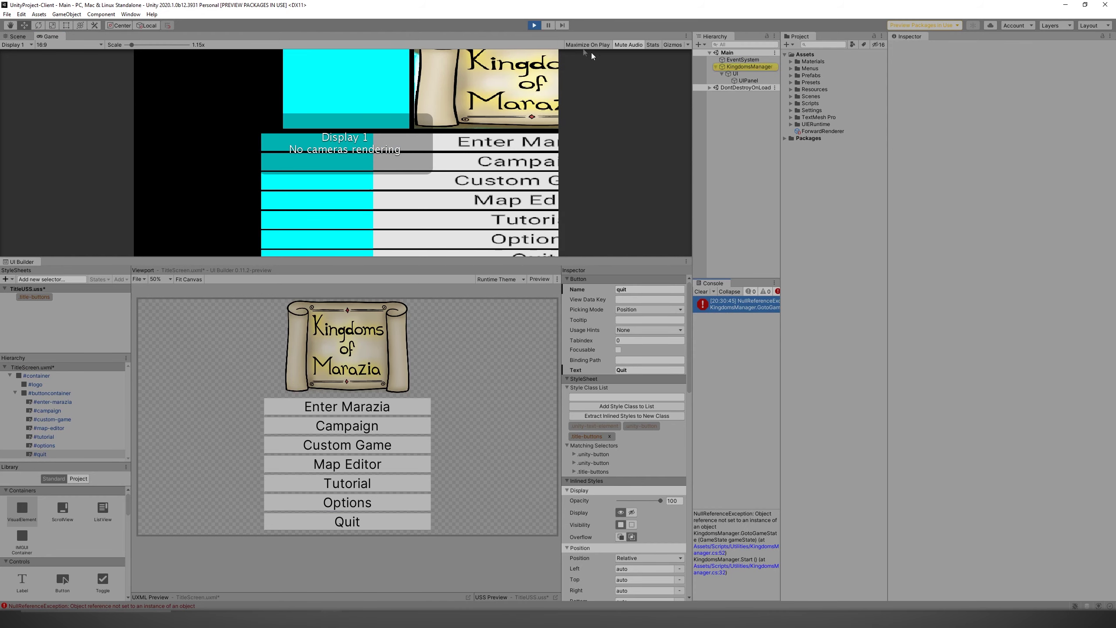
left_click(535, 25)
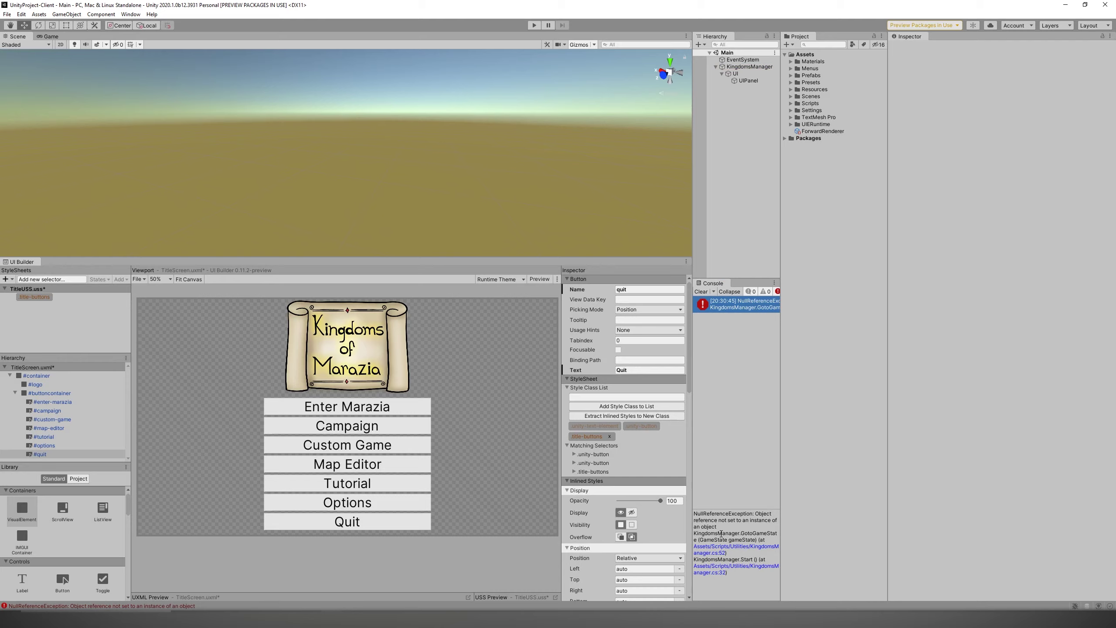
left_click(729, 549)
left_click(161, 298)
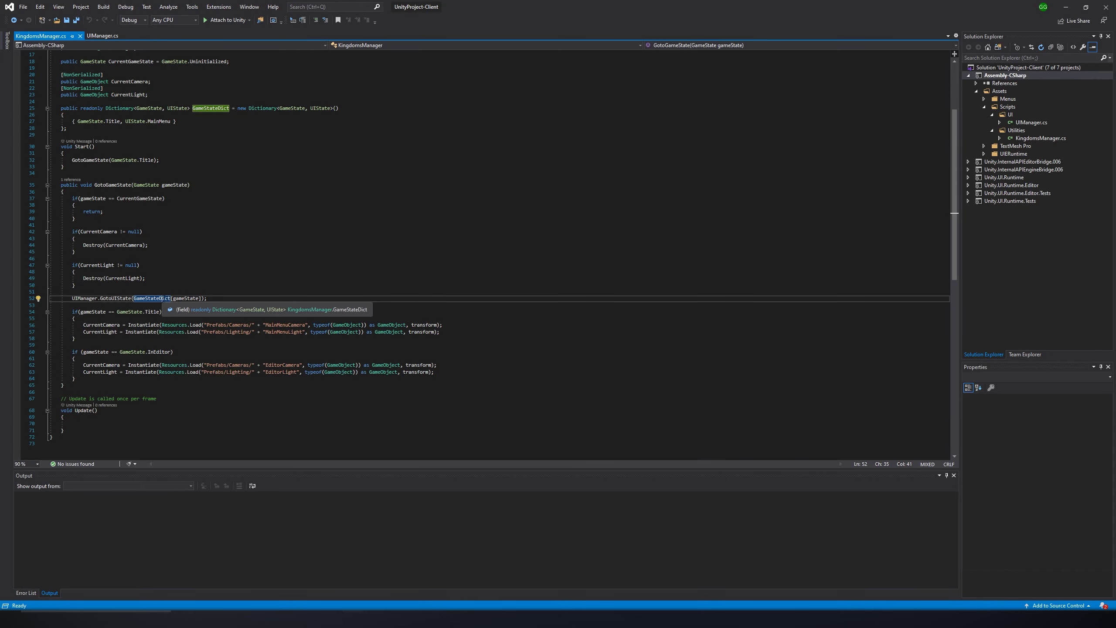
scroll(238, 194, "up", 1)
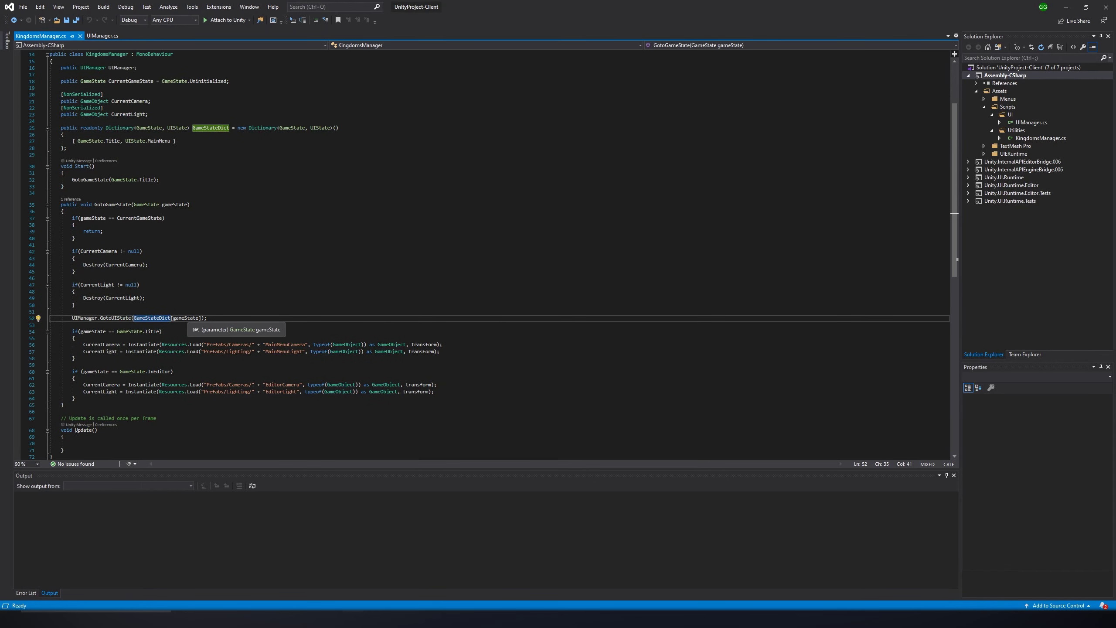
key("alt+Tab")
Assign the UI object to KingdomsManager's UI Manager field.
left_click(728, 66)
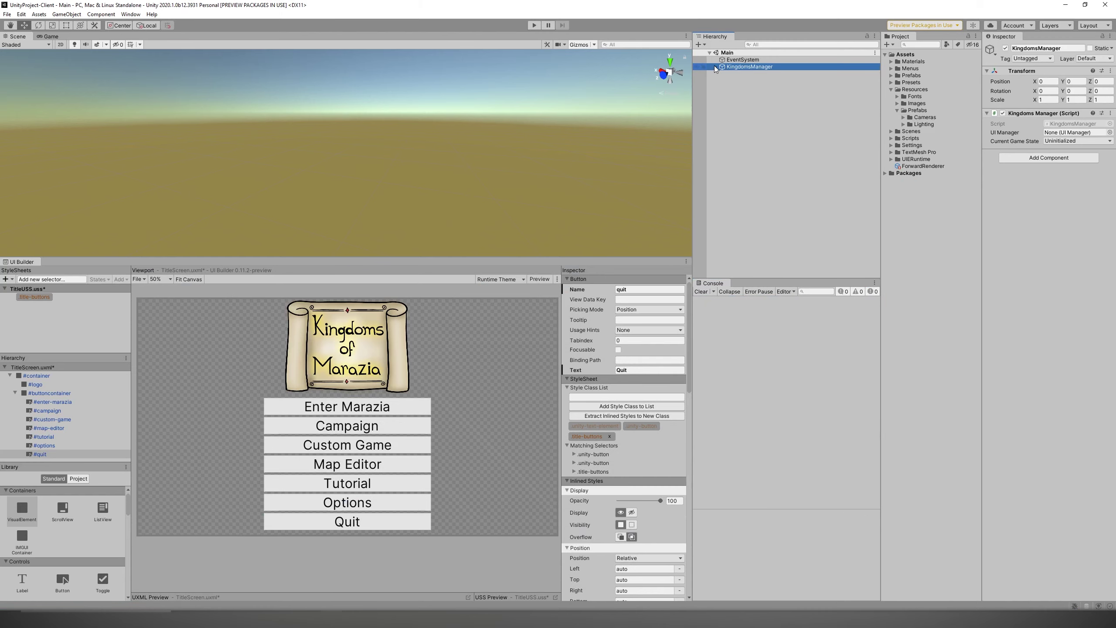
left_click(715, 67)
left_click_drag(735, 73, 1073, 135)
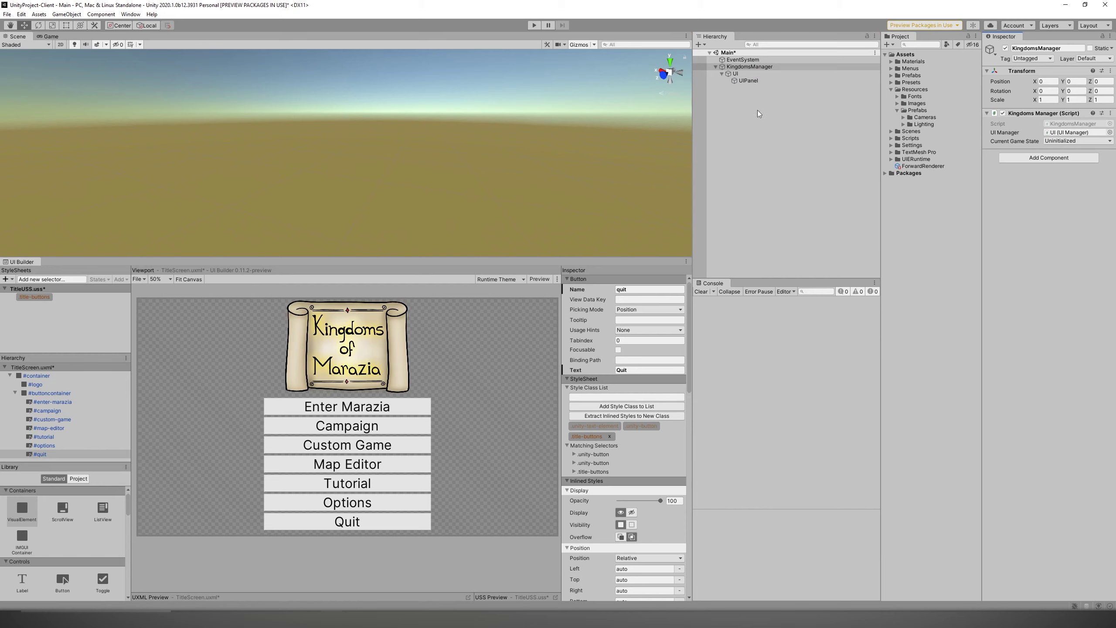
Run the game, rearrange the Game view and UI Builder panels, and show it at 16:9.
left_click(537, 26)
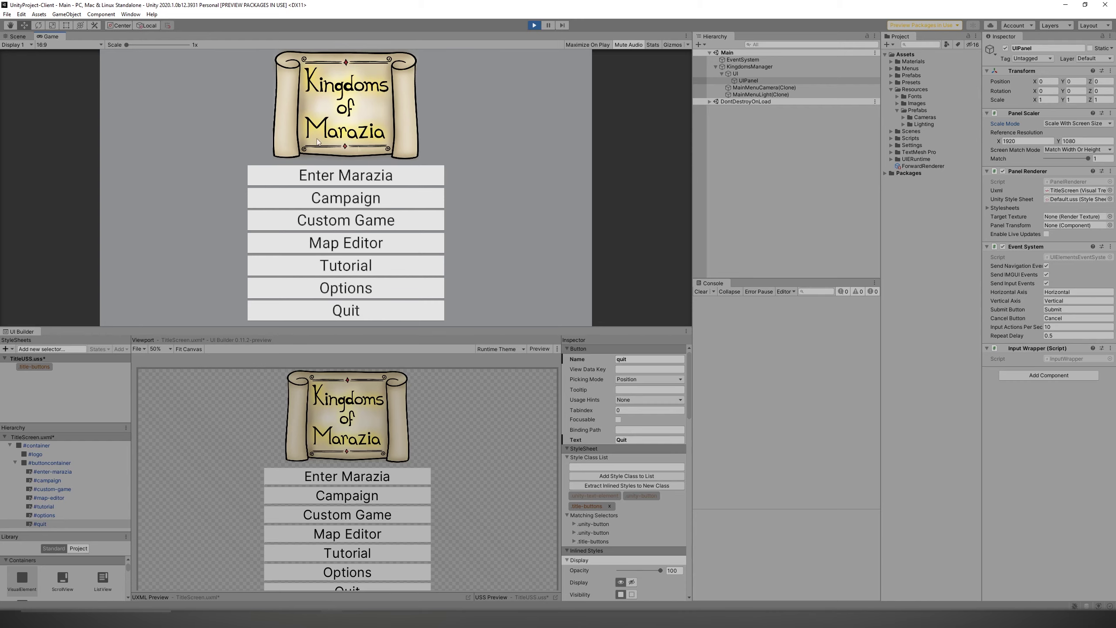
left_click(90, 44)
left_click(68, 75)
left_click_drag(692, 126, 655, 134)
left_click_drag(389, 327, 413, 314)
left_click(77, 44)
left_click(55, 113)
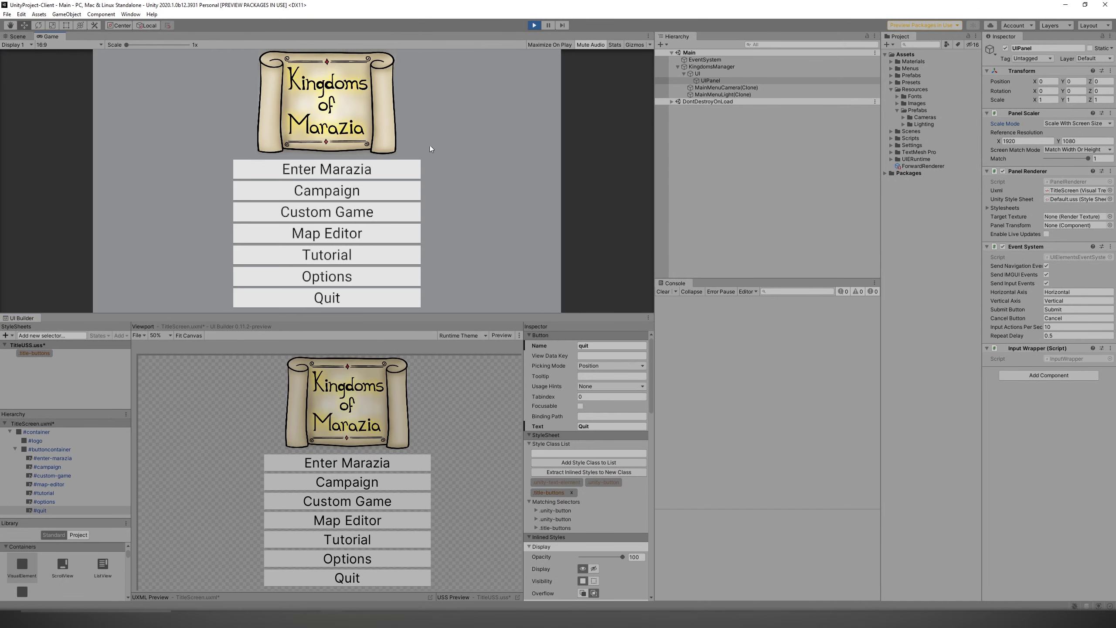